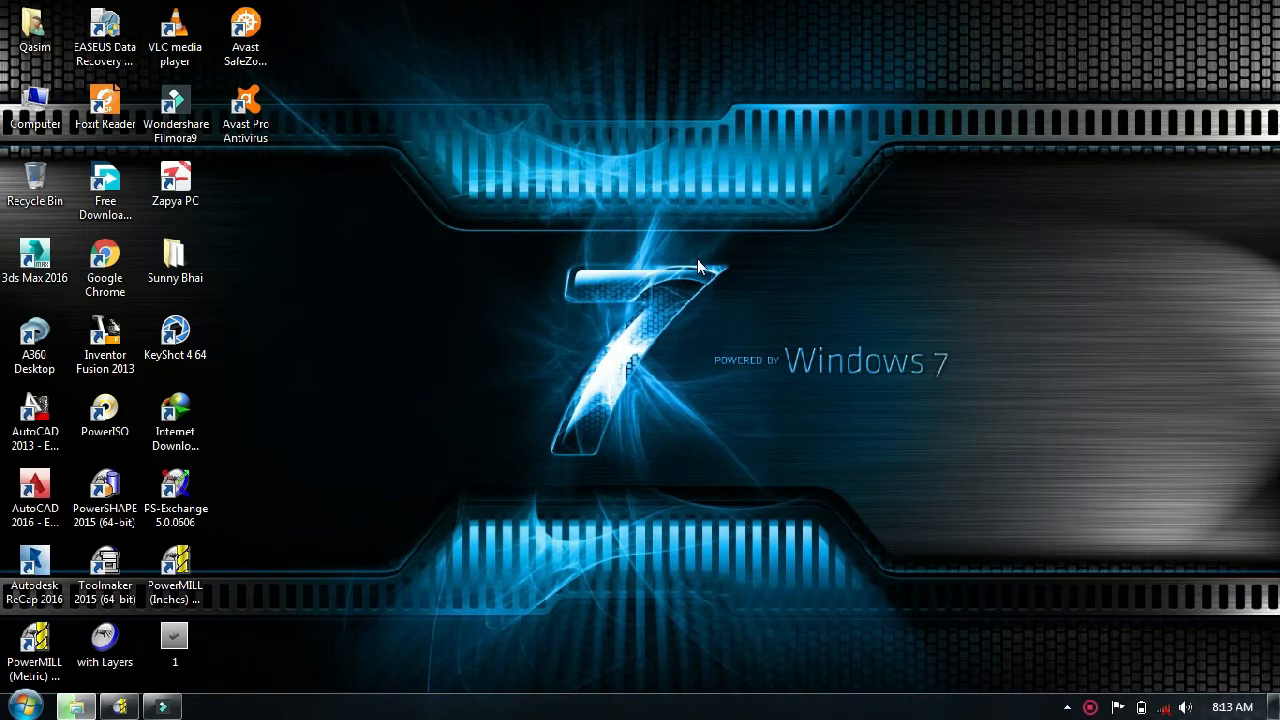
right_click(706, 264)
click(737, 318)
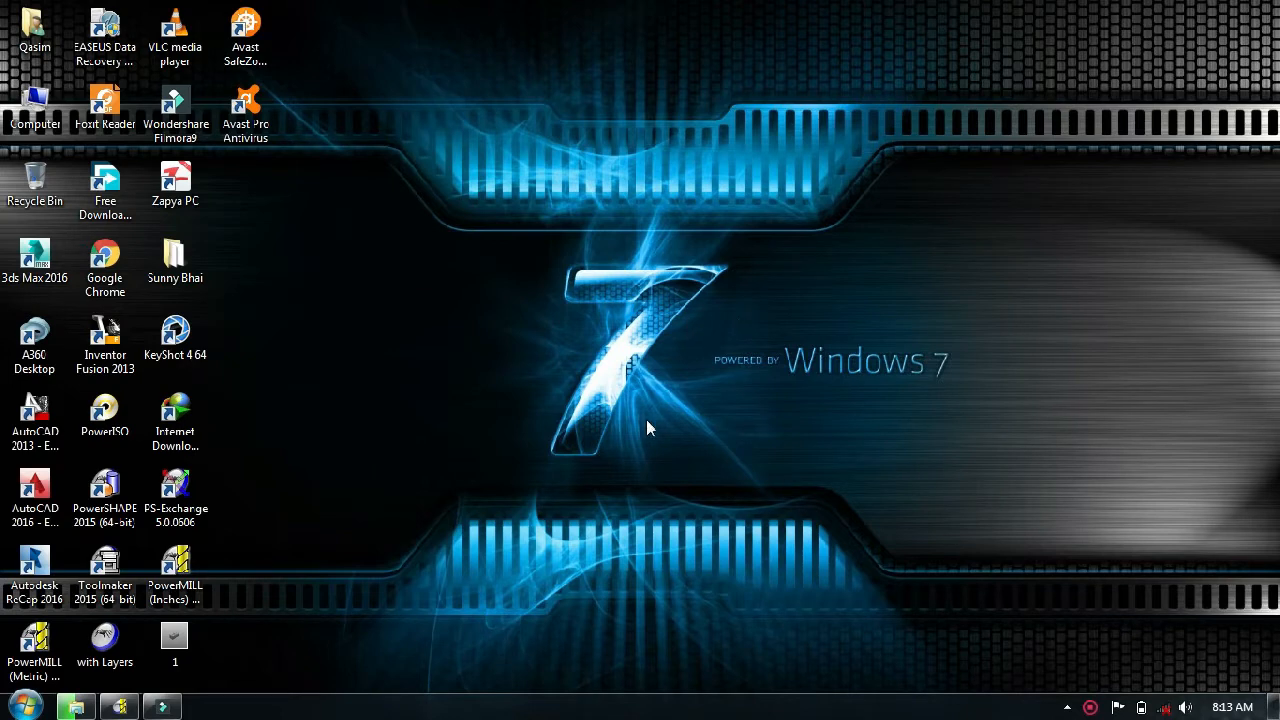
right_click(662, 369)
click(676, 391)
right_click(677, 350)
click(665, 366)
- Switch to PowerMILL and open the example model heatsink.tri
click(117, 707)
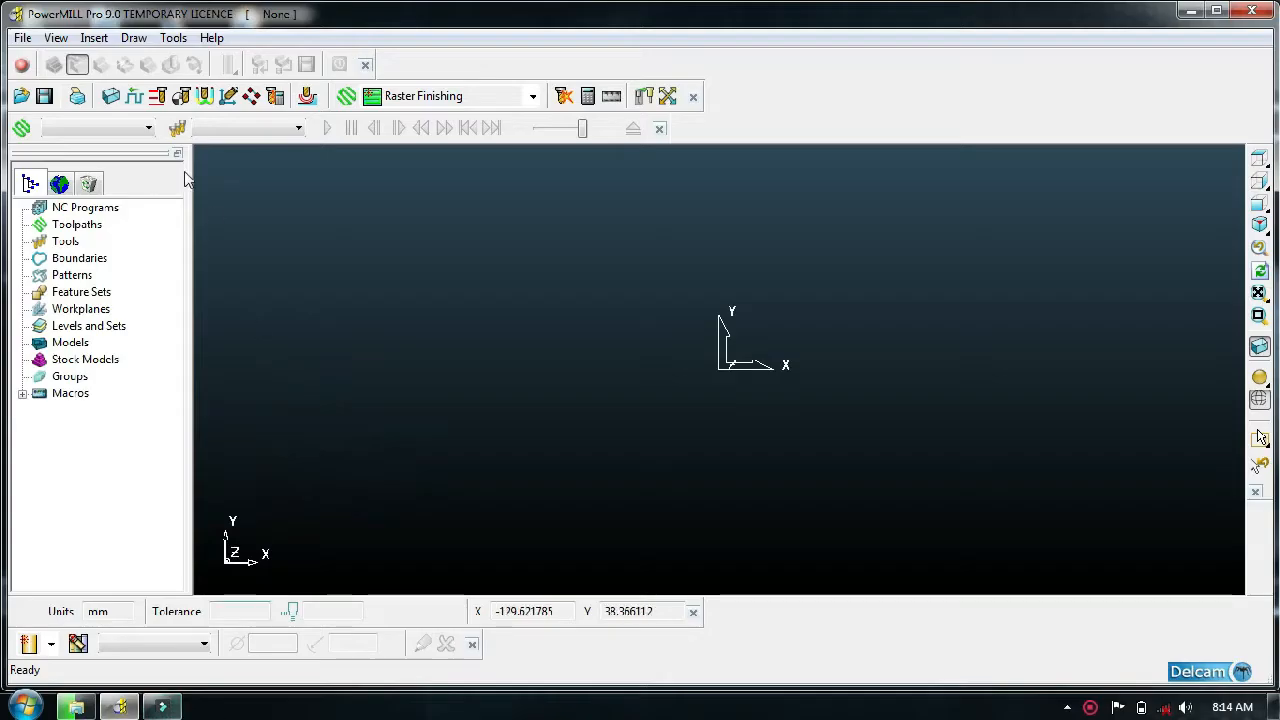
click(20, 38)
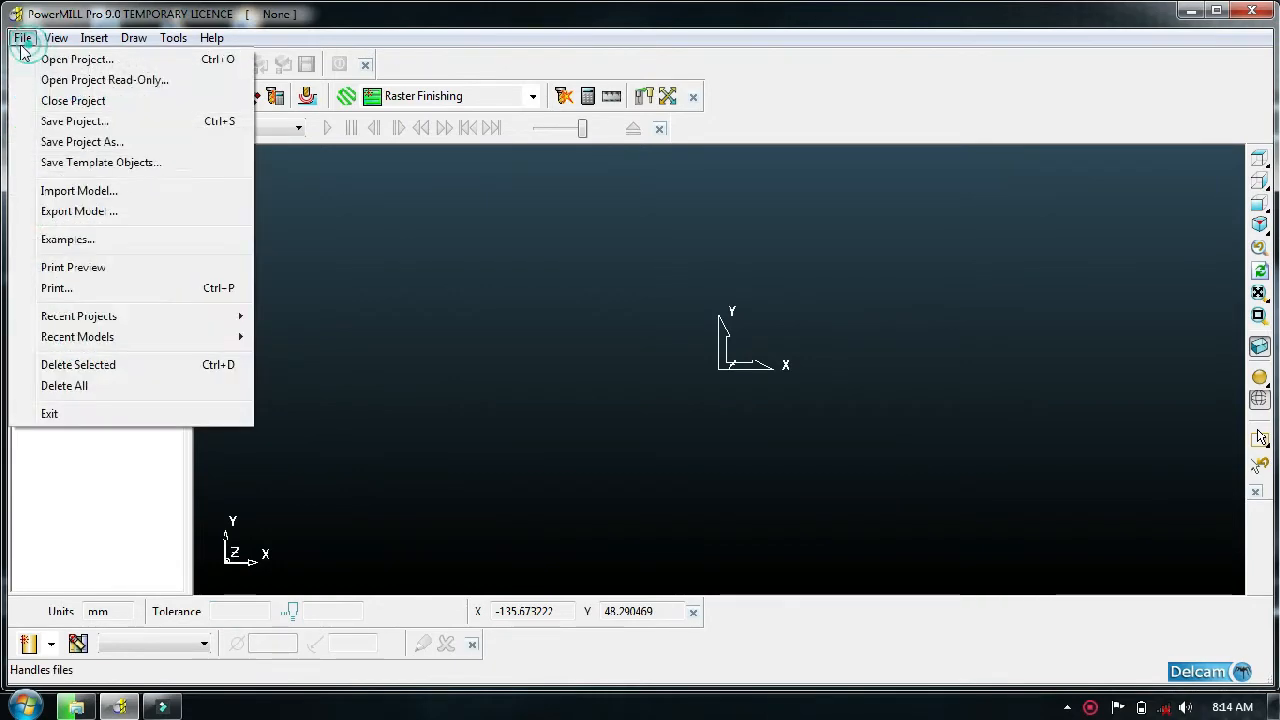
click(125, 241)
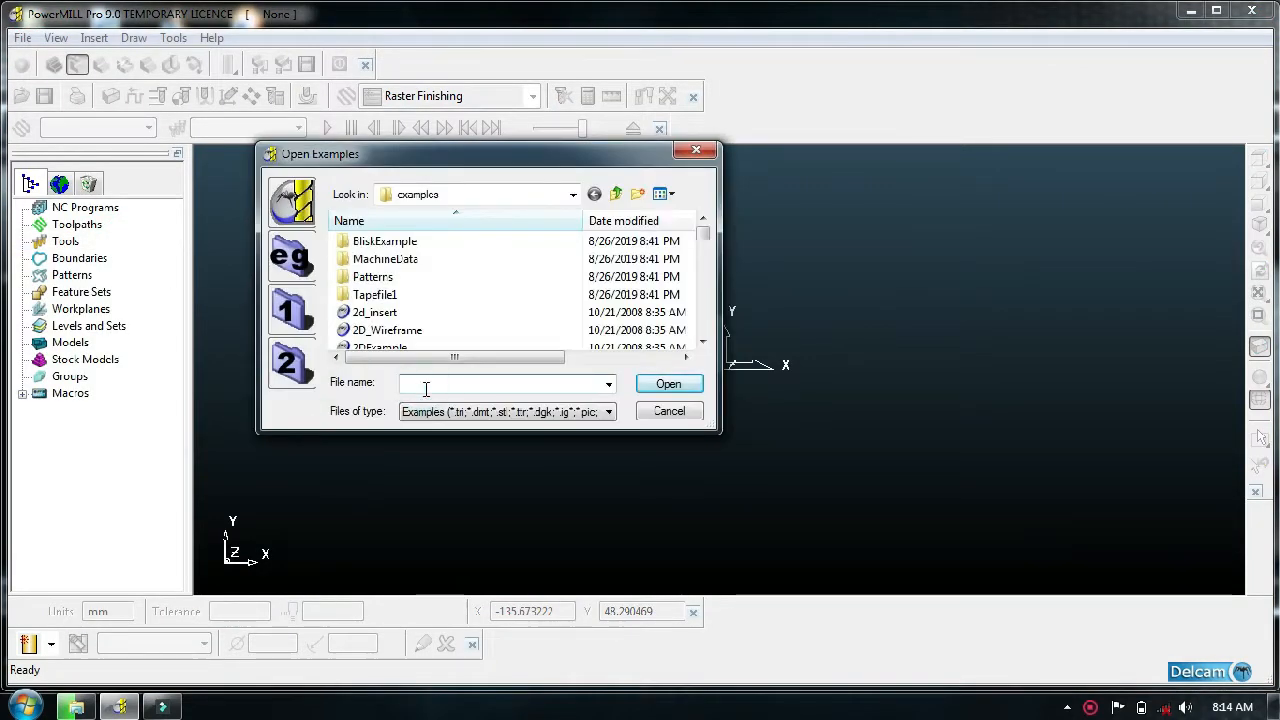
text(hel)
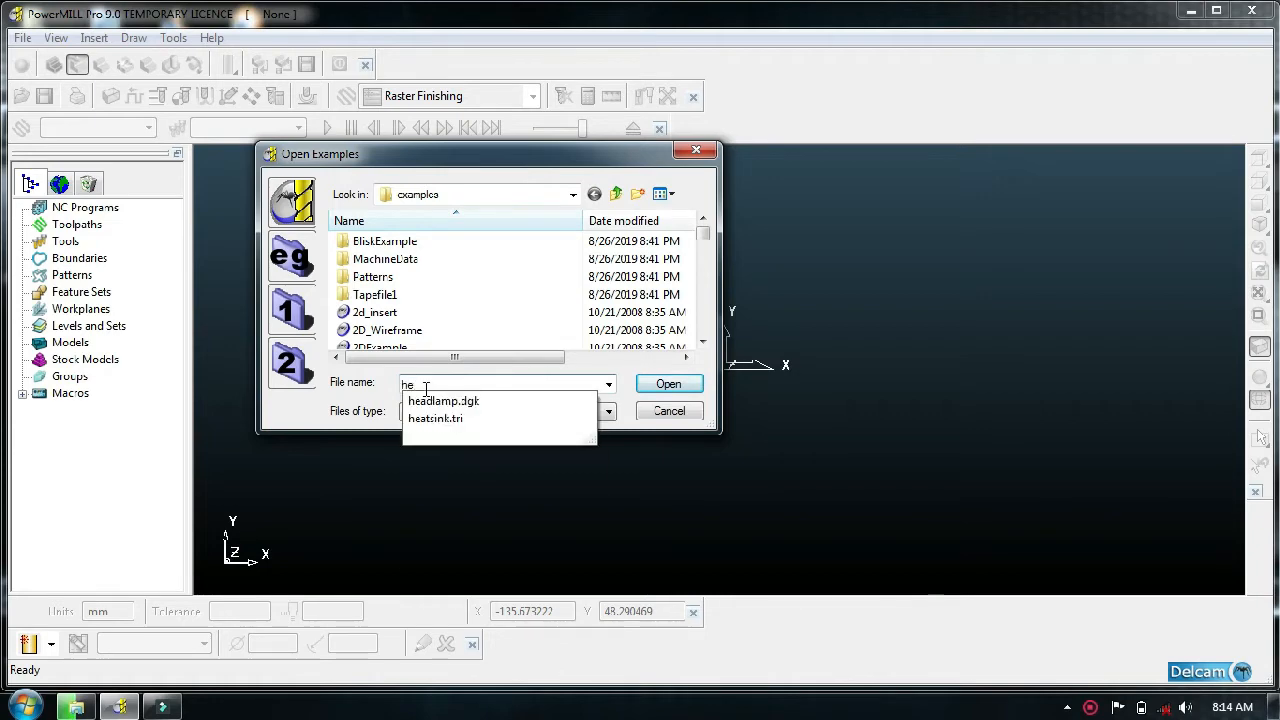
key(Down)
key(Down)
key(Return)
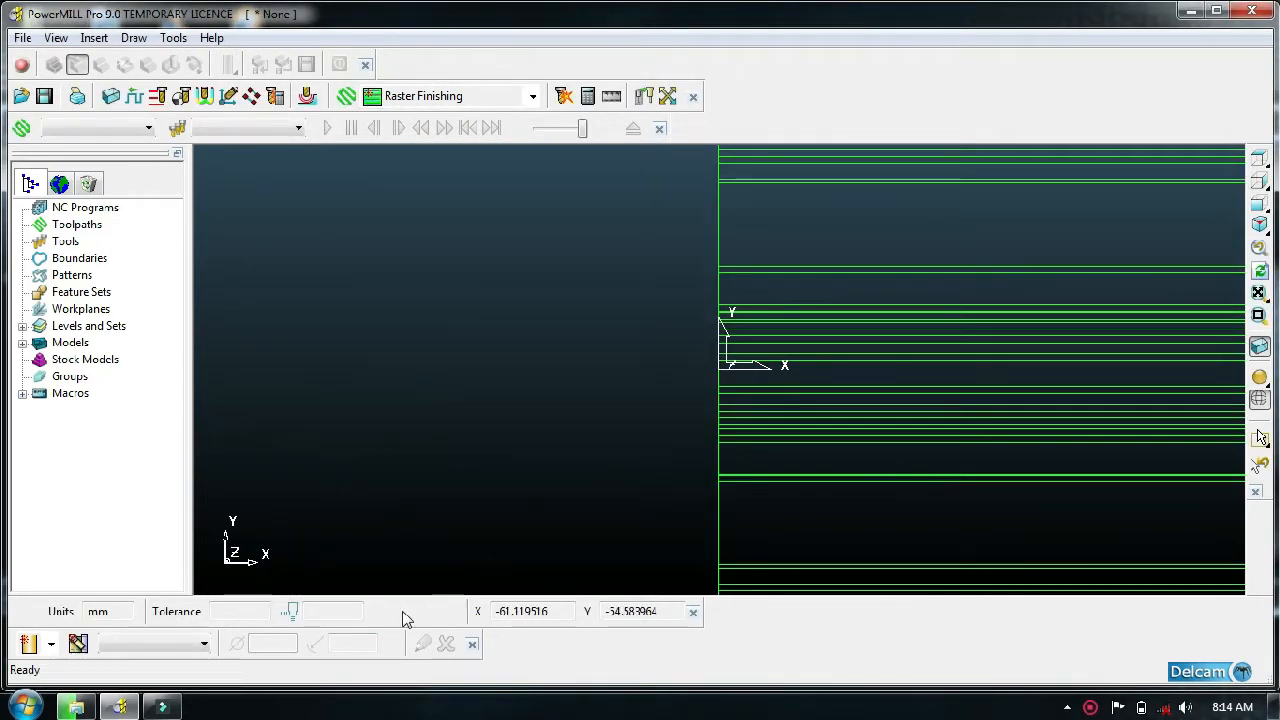
- Display the heat sink model plain shaded in a three-dimensional view
middle_drag(700, 400, 880, 380)
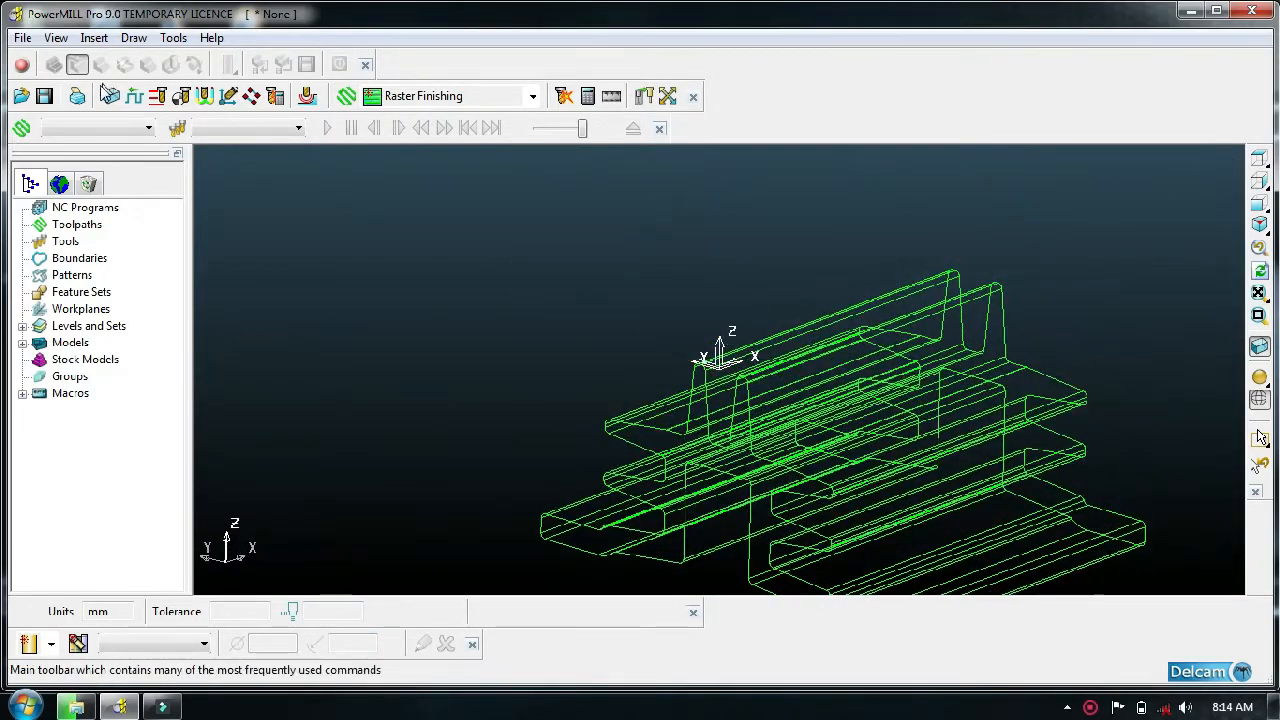
click(1259, 377)
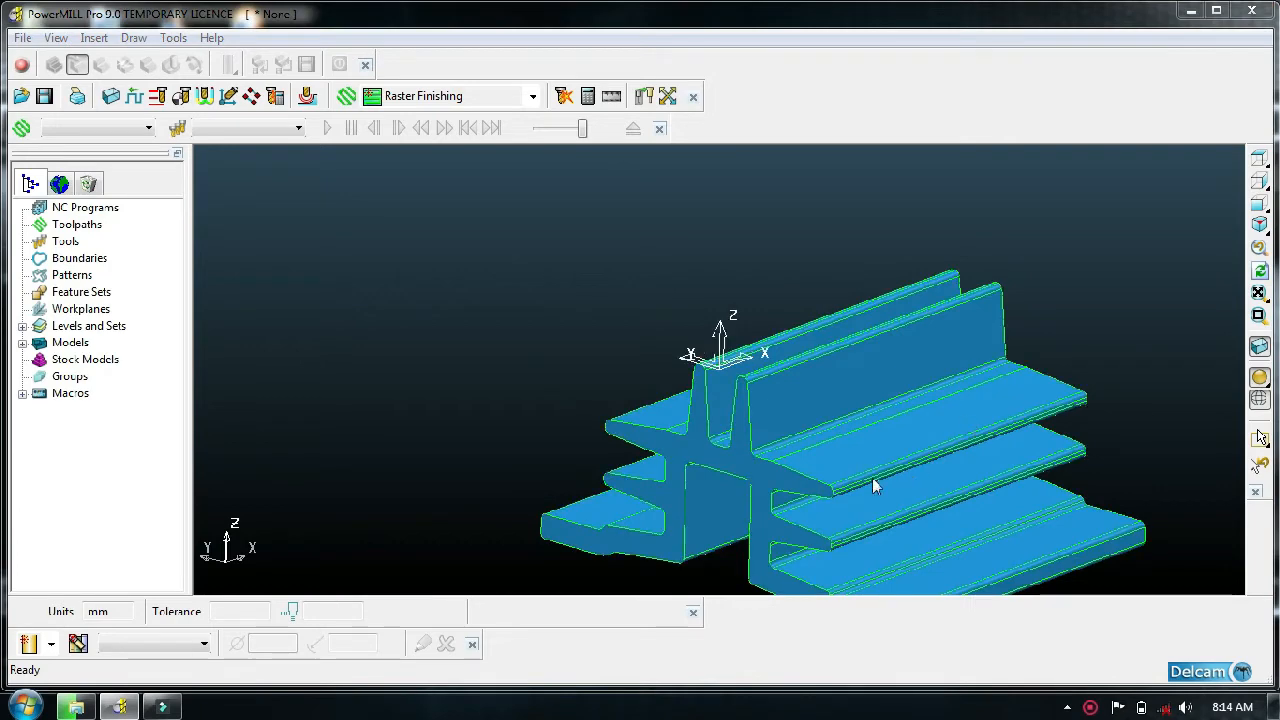
mouse_move(873, 486)
middle_down()
mouse_move(869, 451)
mouse_move(920, 434)
mouse_move(971, 451)
mouse_move(848, 507)
middle_up()
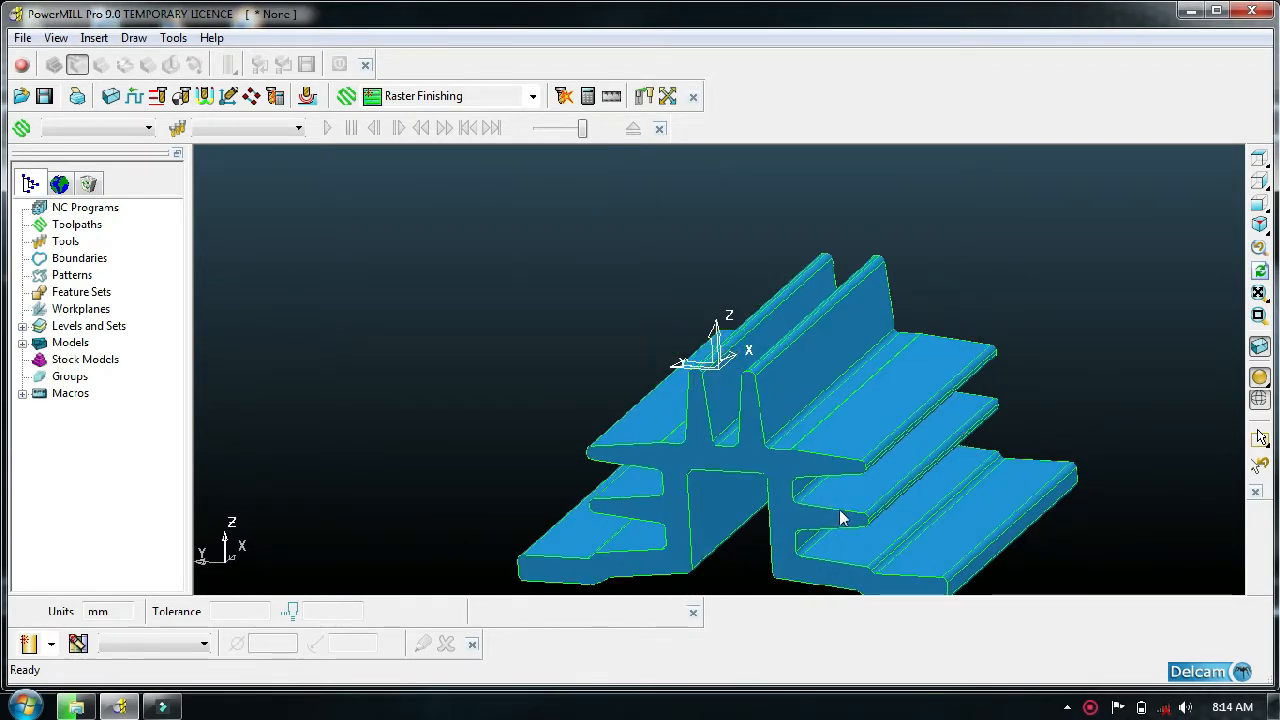
scroll(912, 480, down, 4)
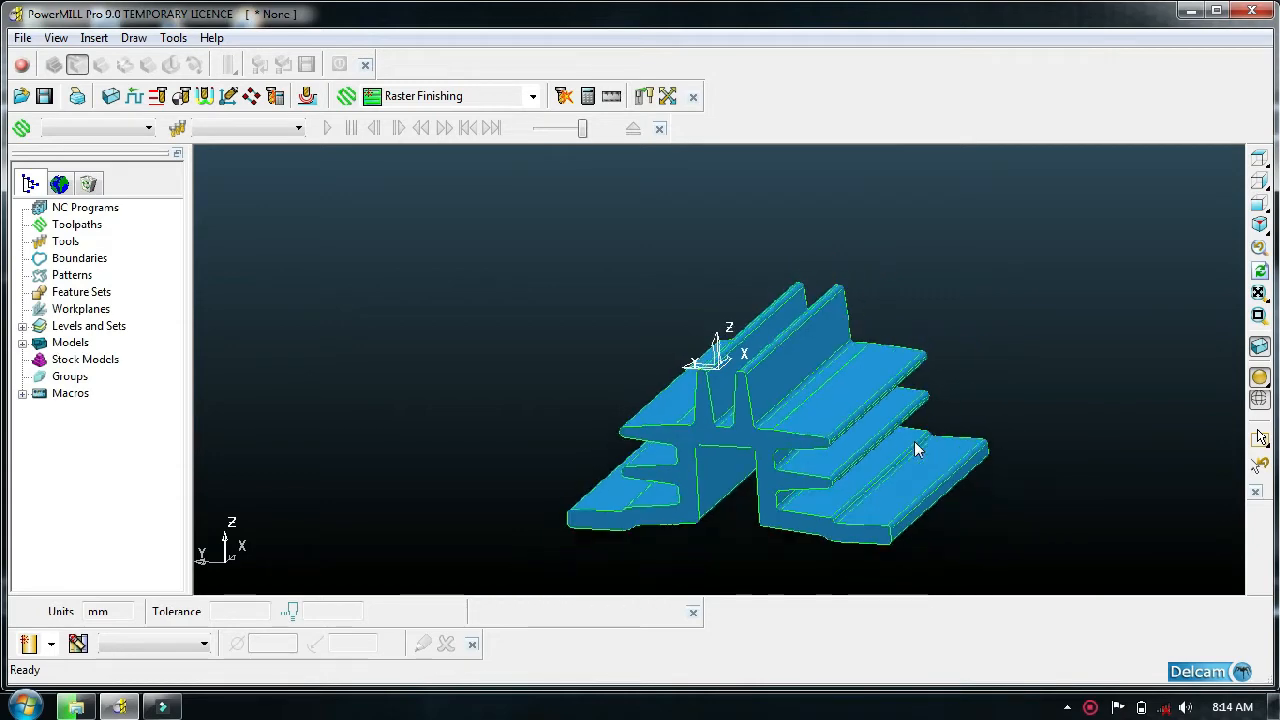
middle_drag(789, 459, 674, 486)
- Create a new workplane and calculate a box block from the model's limits
click(111, 95)
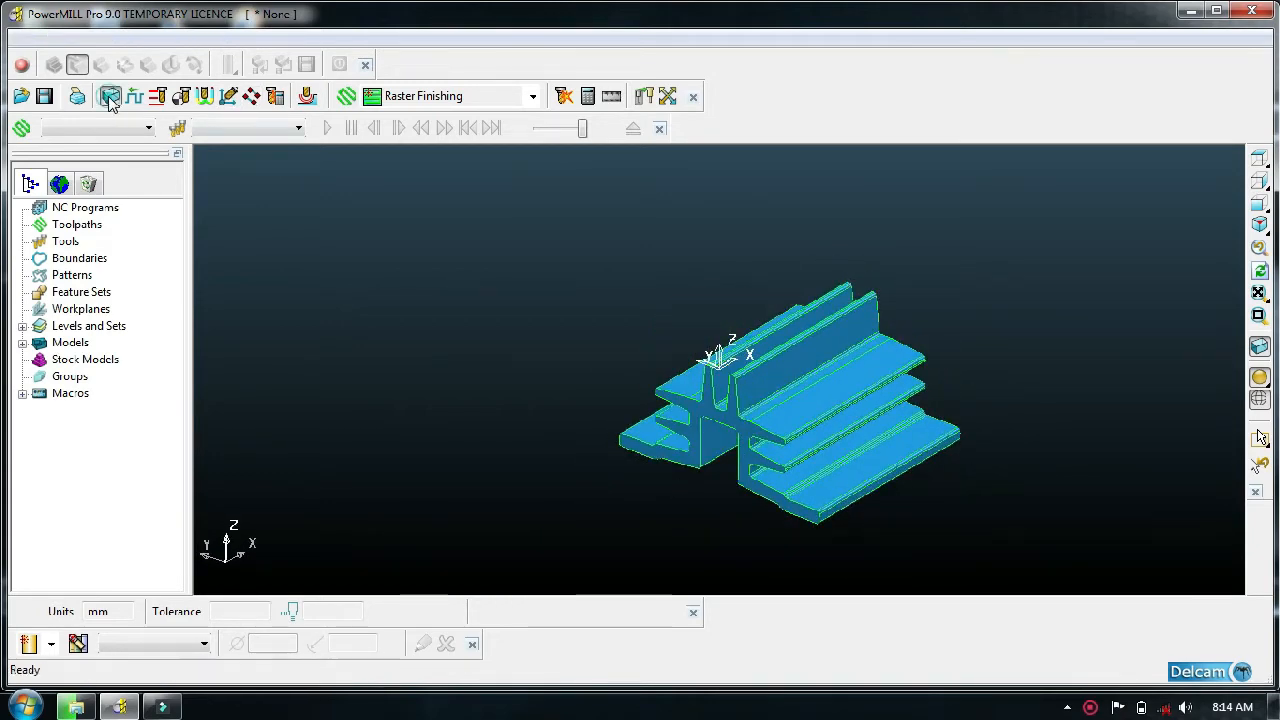
drag(136, 113, 108, 371)
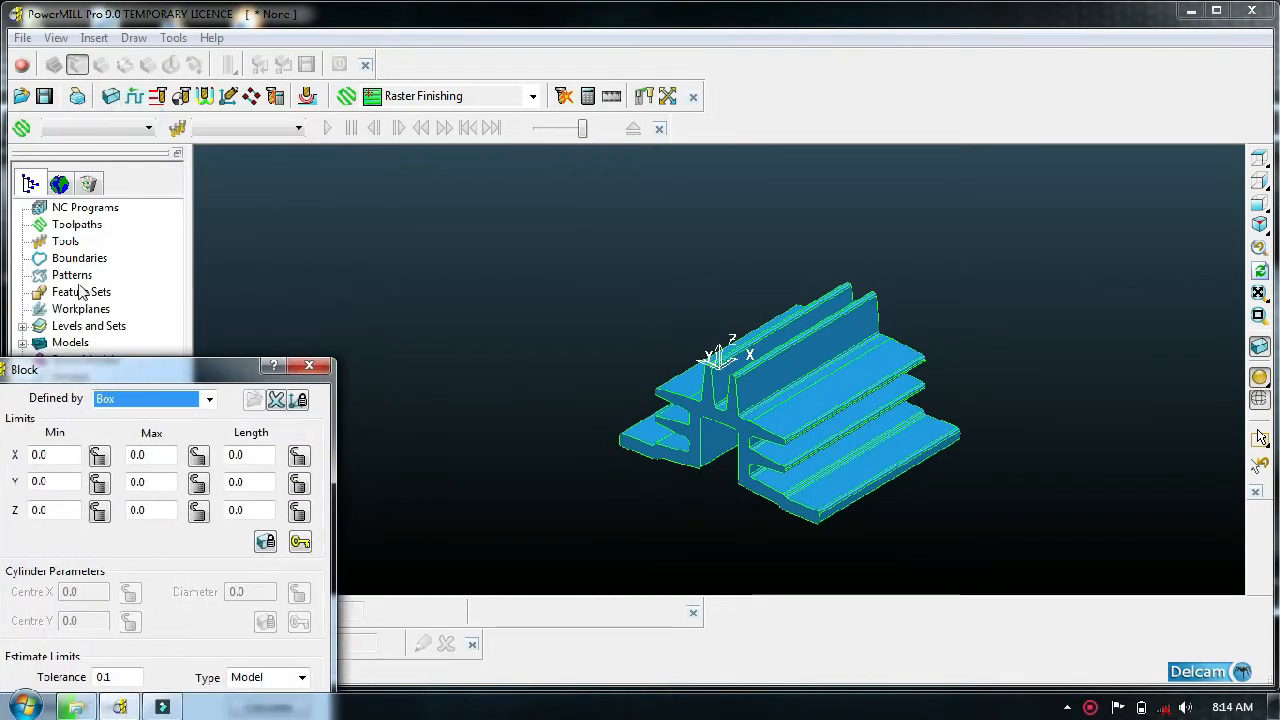
right_click(78, 310)
click(112, 355)
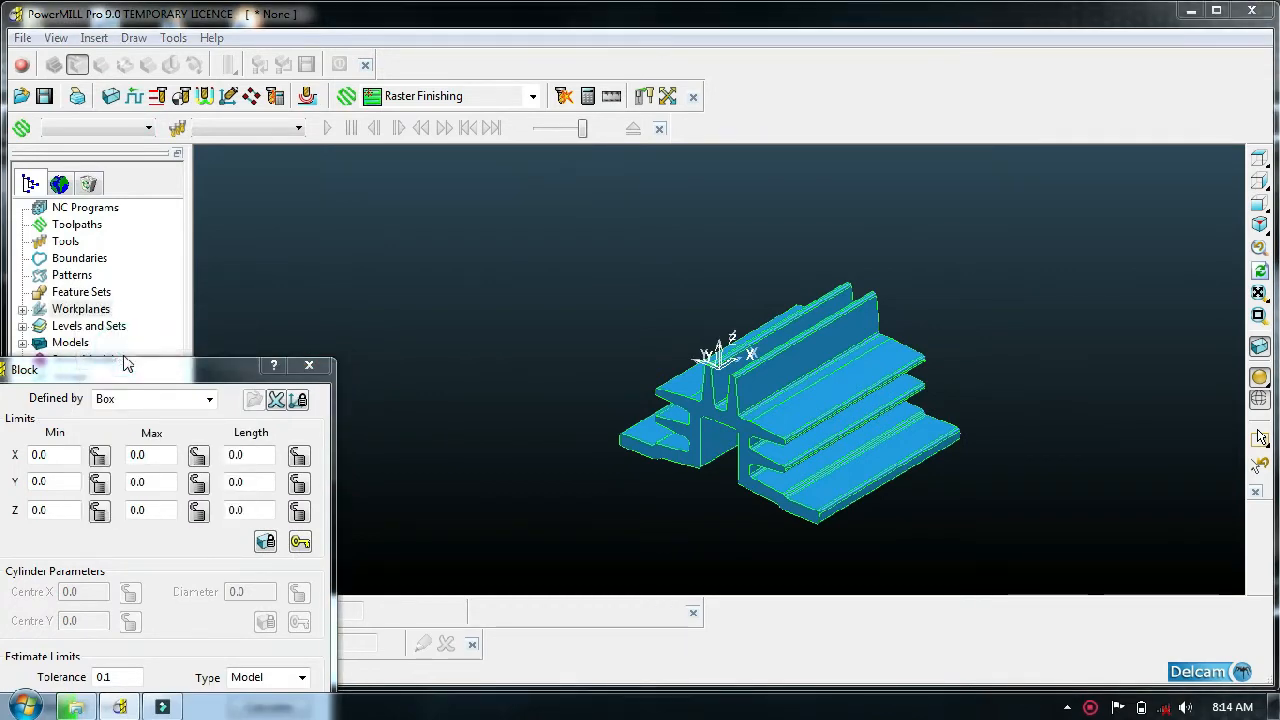
drag(81, 378, 723, 152)
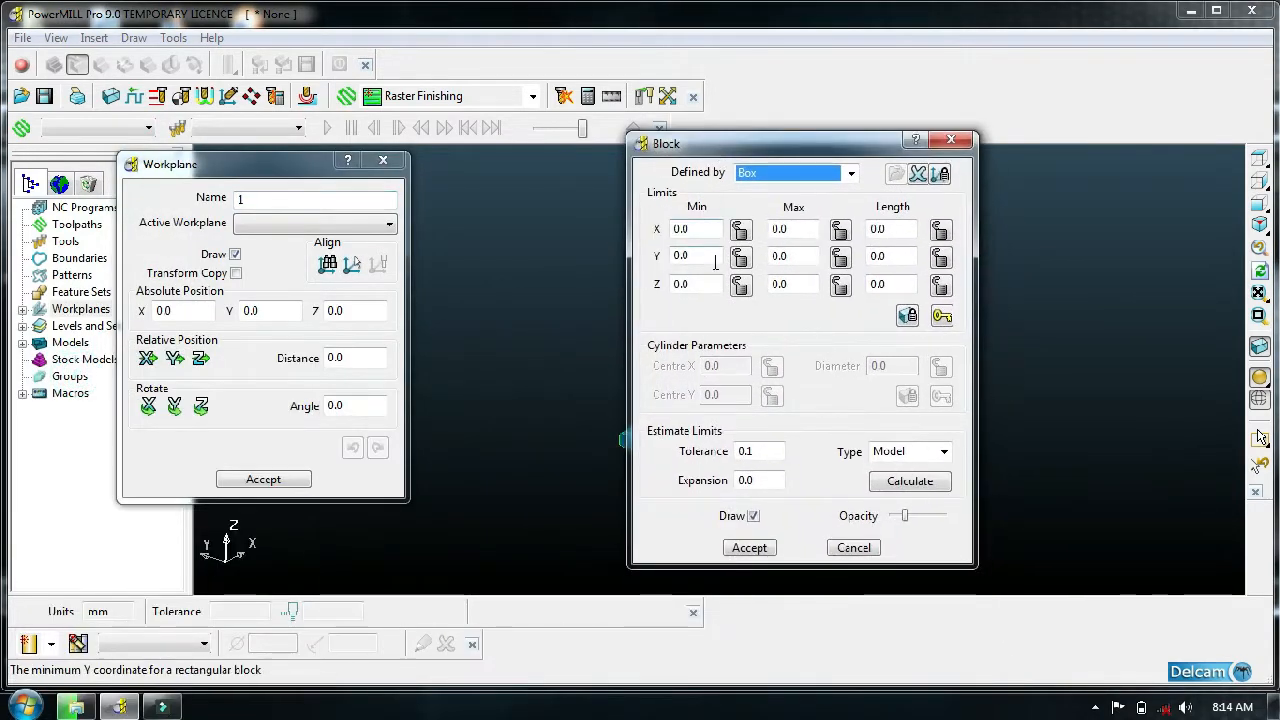
click(915, 483)
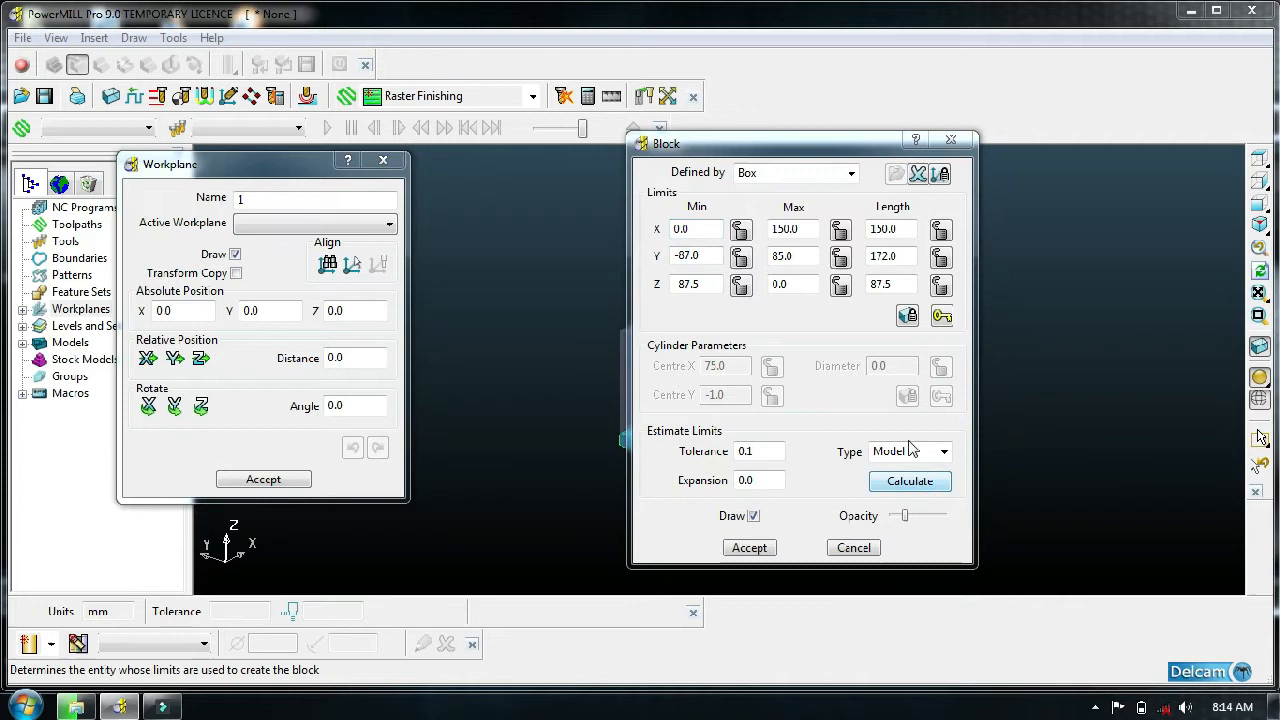
- Activate workplane 1, move it along X by half the block's 150.0 mm length, and recalculate the block
click(805, 229)
key(ctrl+c)
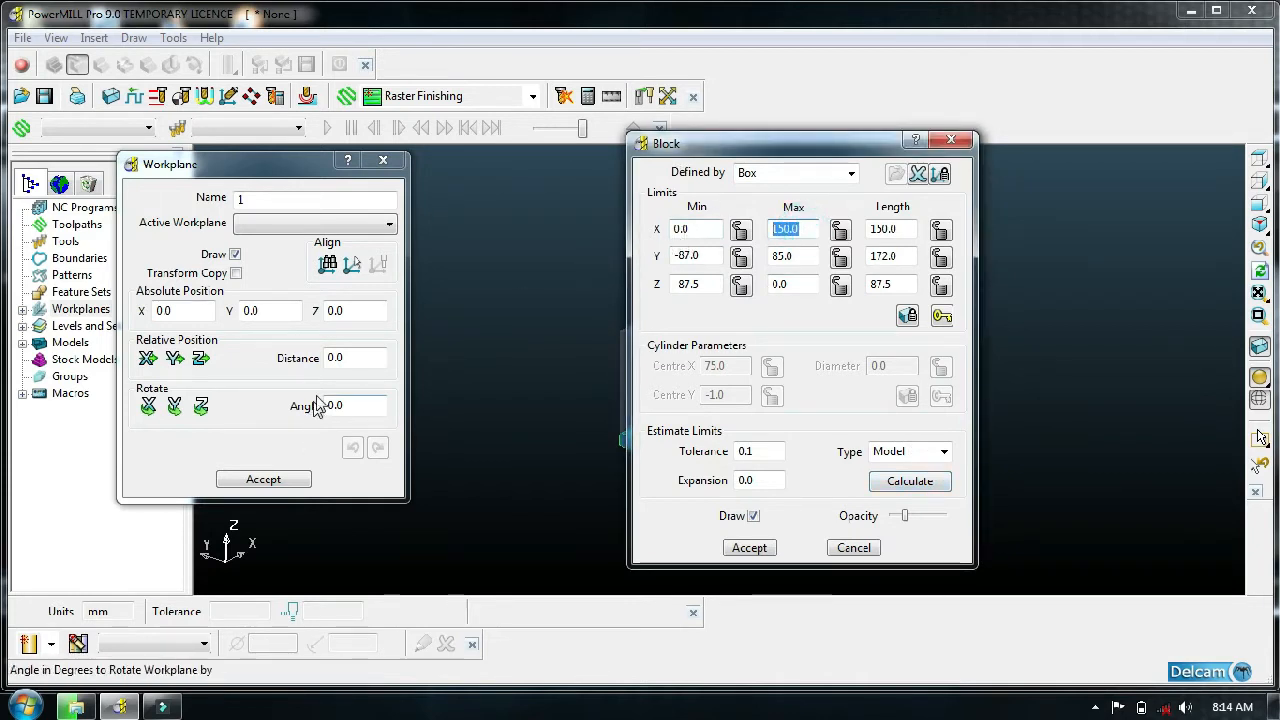
click(350, 357)
key(ctrl+v)
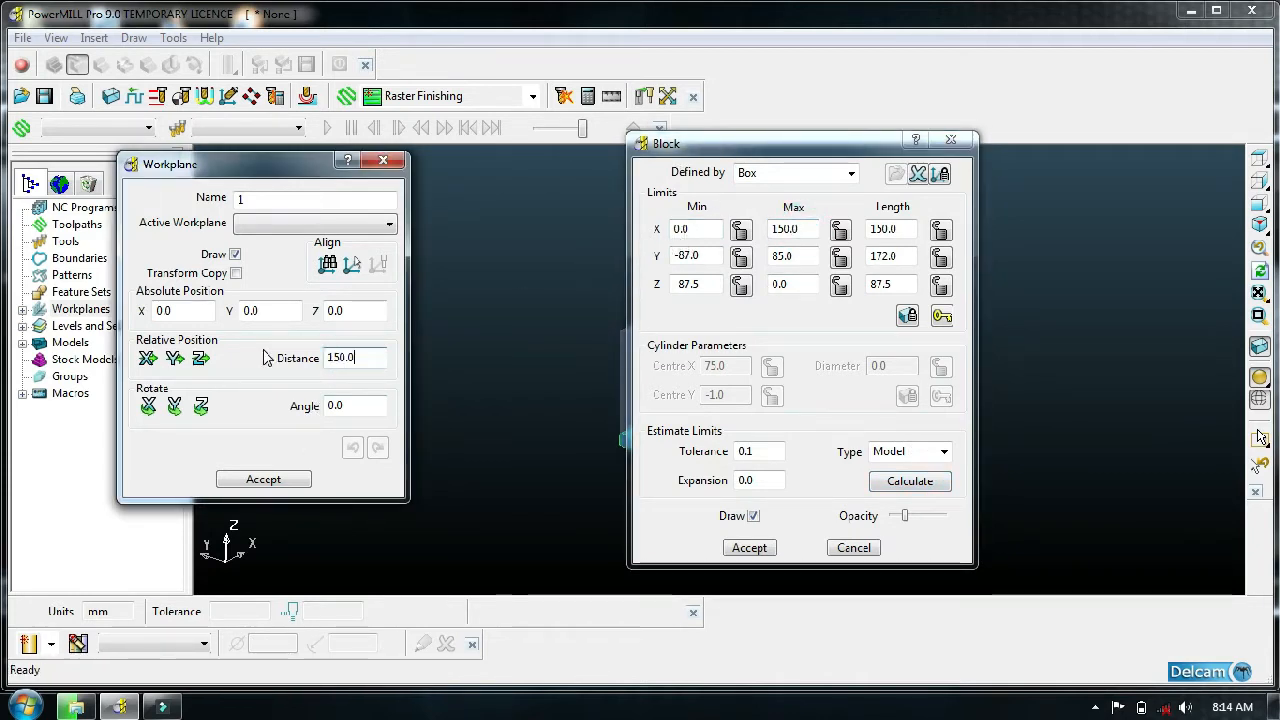
text(/2)
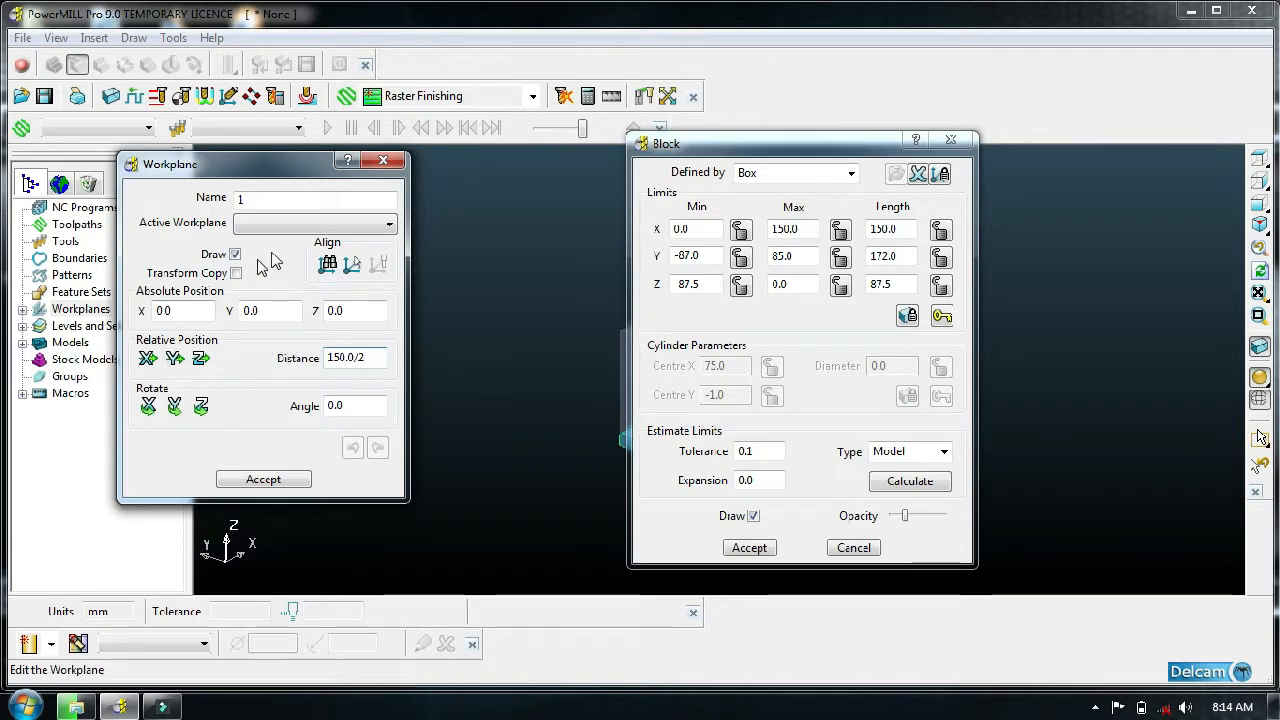
click(283, 232)
click(300, 246)
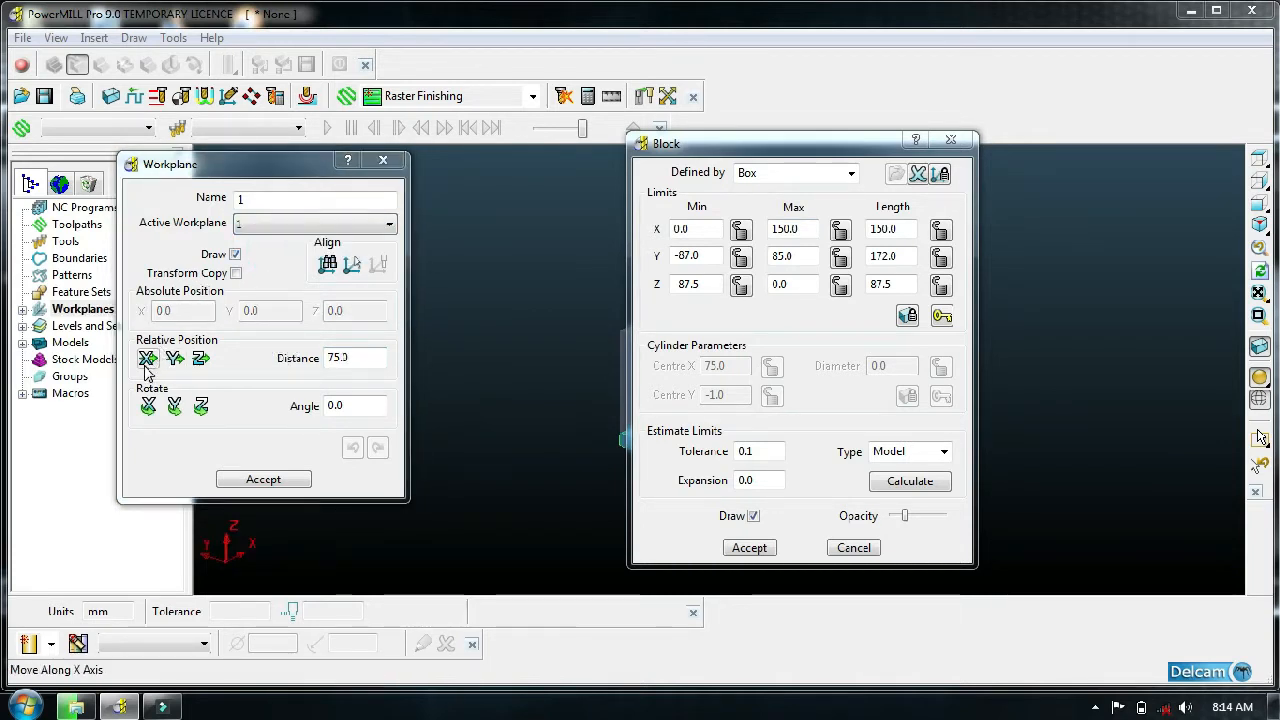
click(910, 481)
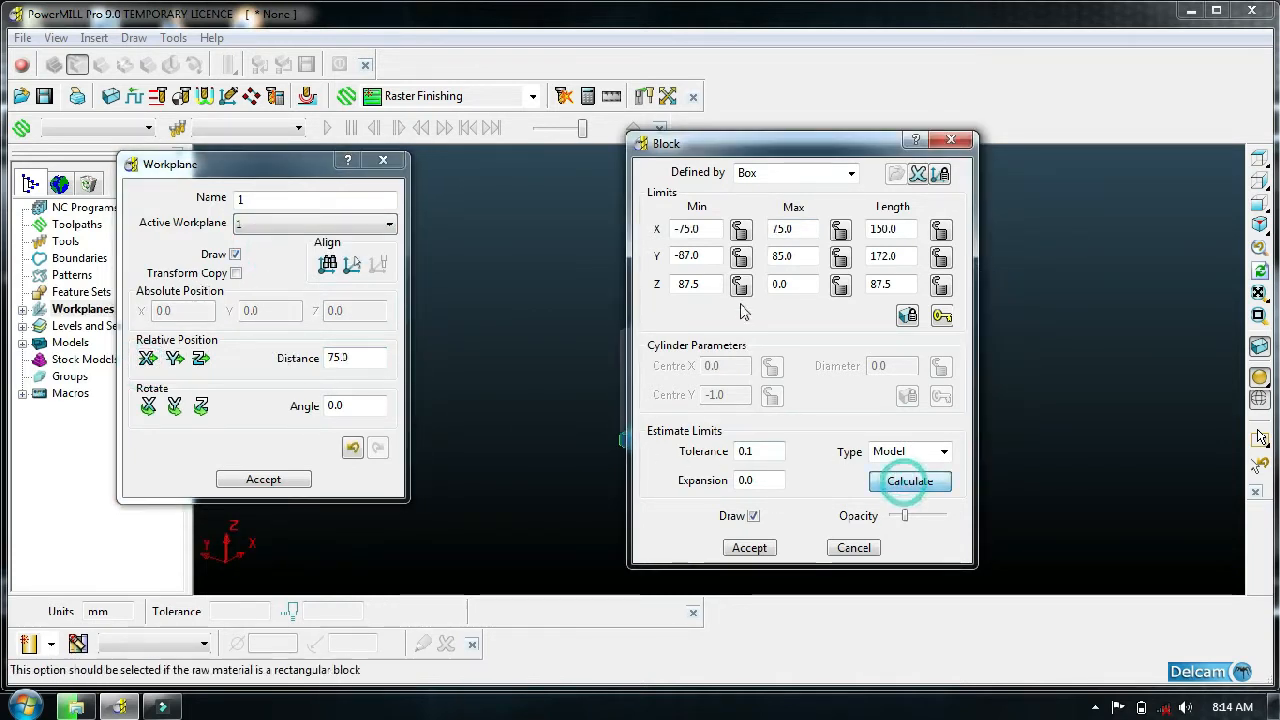
- Move the workplane -87.0 mm along Y to the block's minimum Y limit and recalculate the block
click(716, 256)
key(ctrl+c)
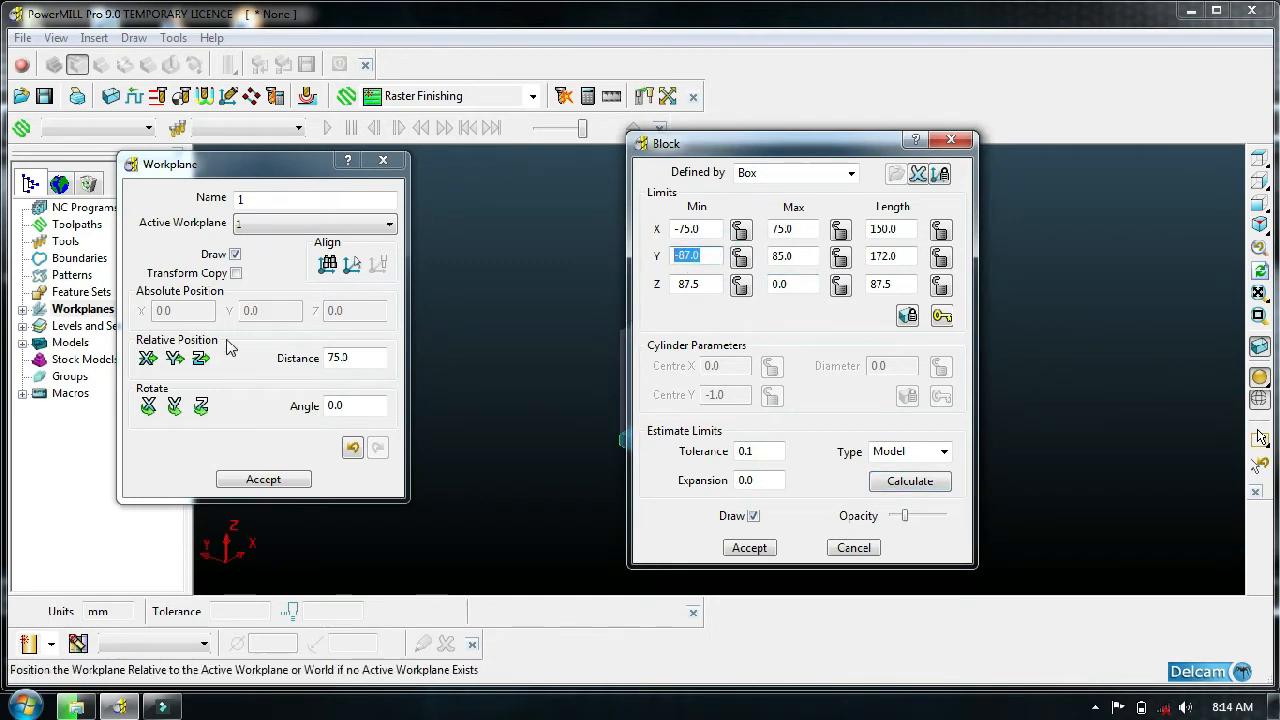
drag(357, 359, 246, 371)
key(ctrl+v)
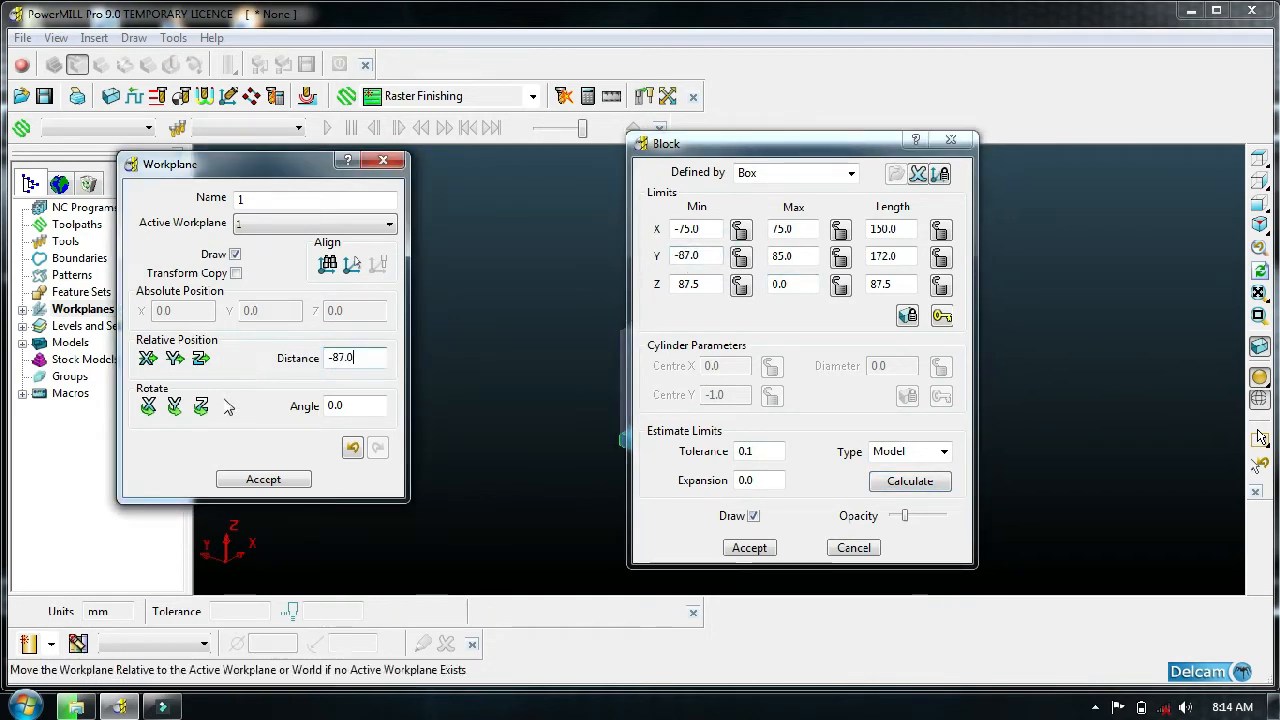
click(168, 360)
click(886, 484)
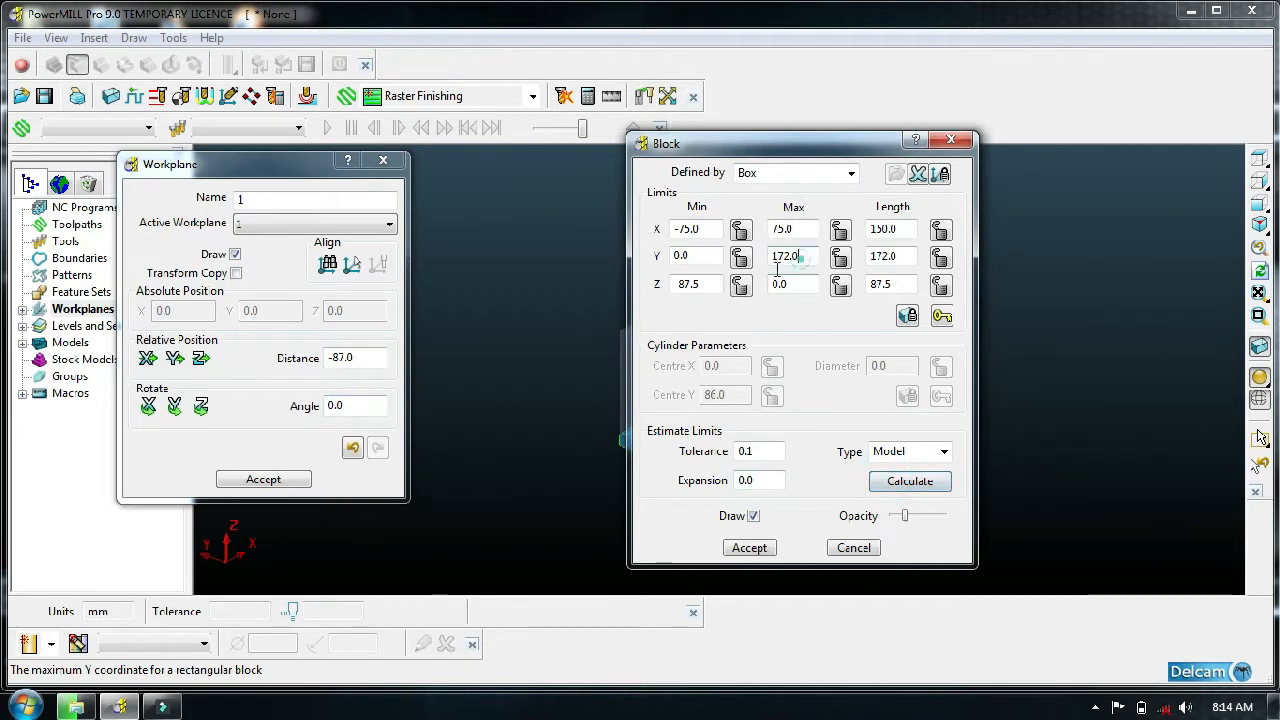
- Move the workplane along Y by 172.0/2 to centre it, and accept the workplane and the recalculated block
drag(801, 258, 744, 271)
key(ctrl+c)
drag(356, 358, 318, 364)
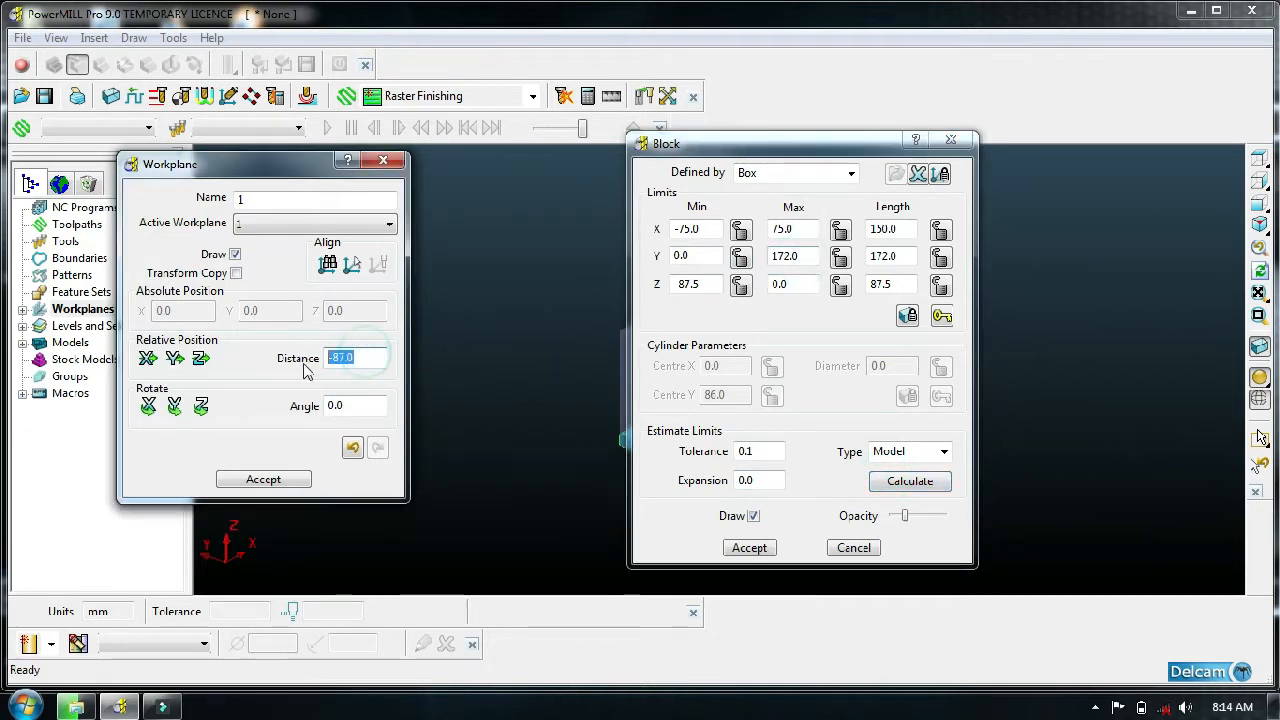
key(ctrl+v)
text(/2)
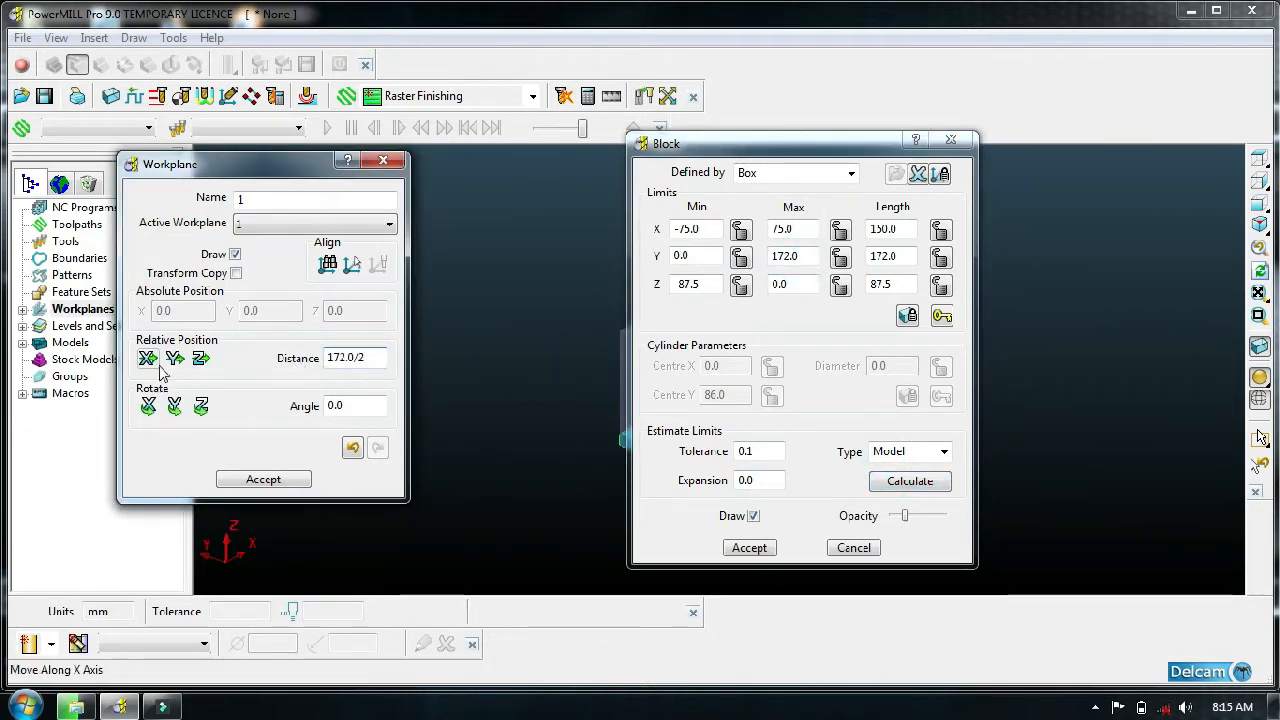
key(Return)
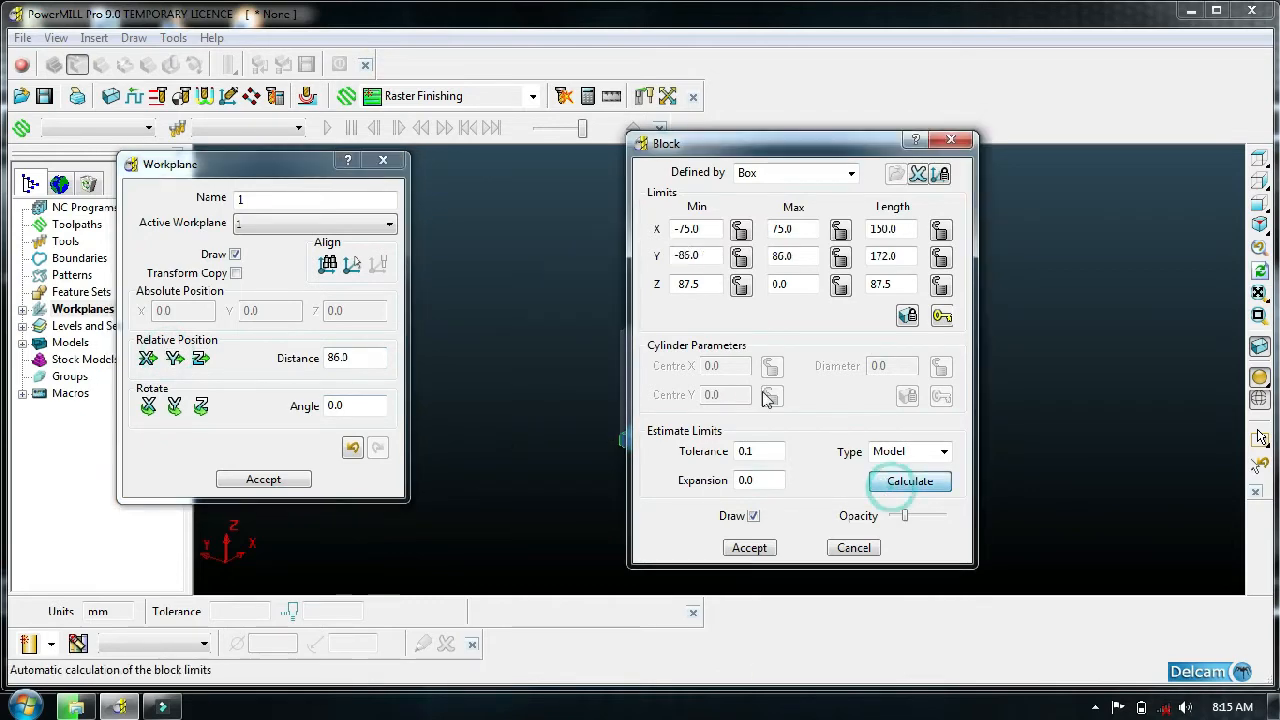
click(270, 479)
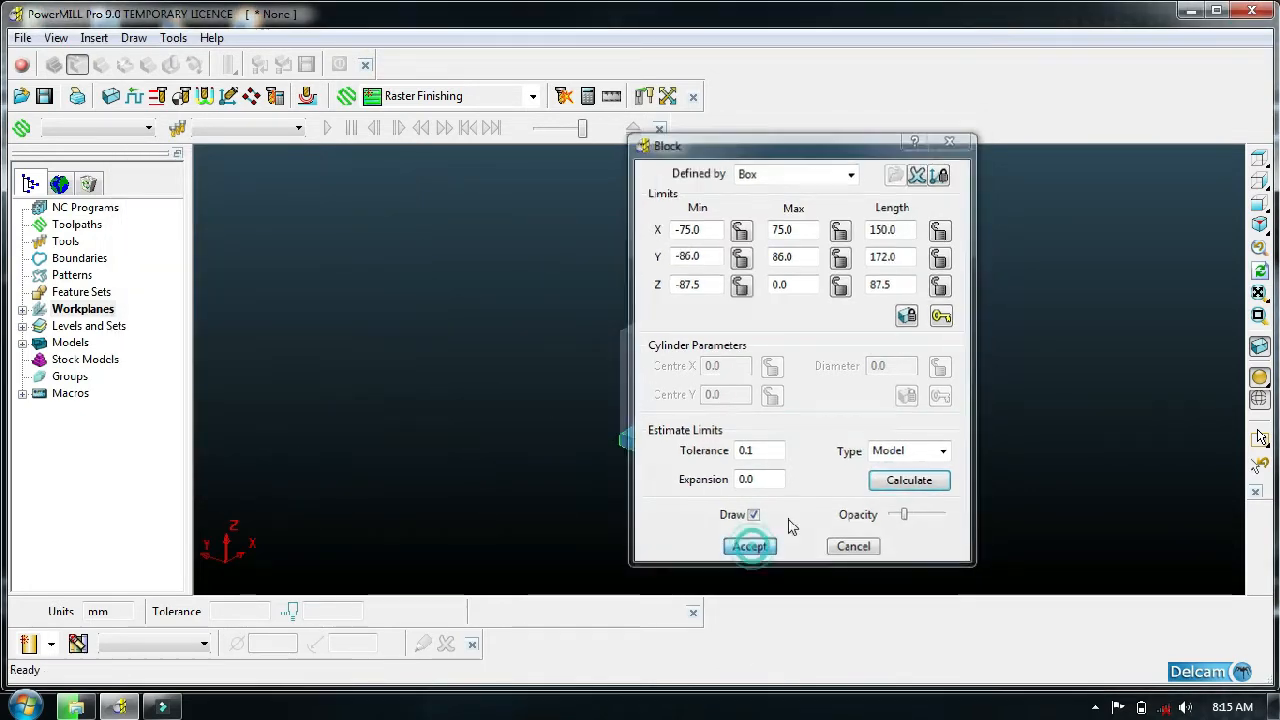
click(749, 547)
middle_drag(760, 419, 801, 419)
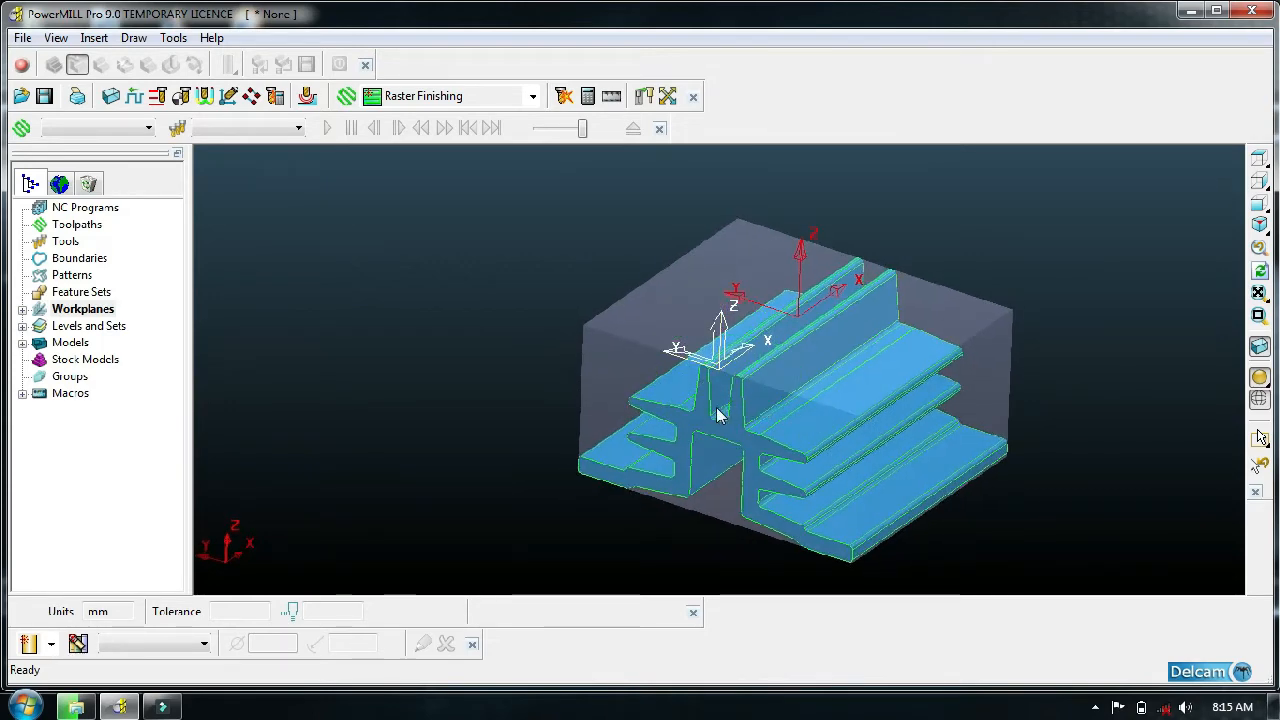
- Create a new Optimised Constant Z Finishing toolpath from the finishing strategies
click(345, 97)
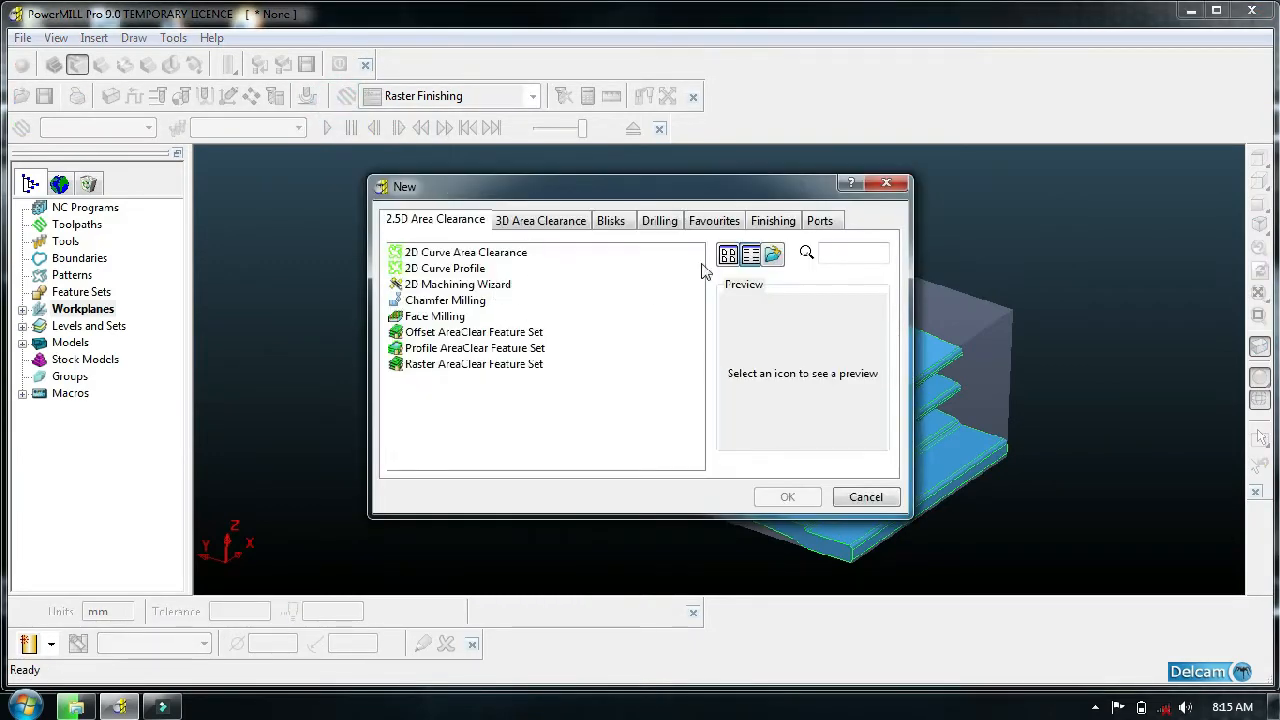
click(773, 220)
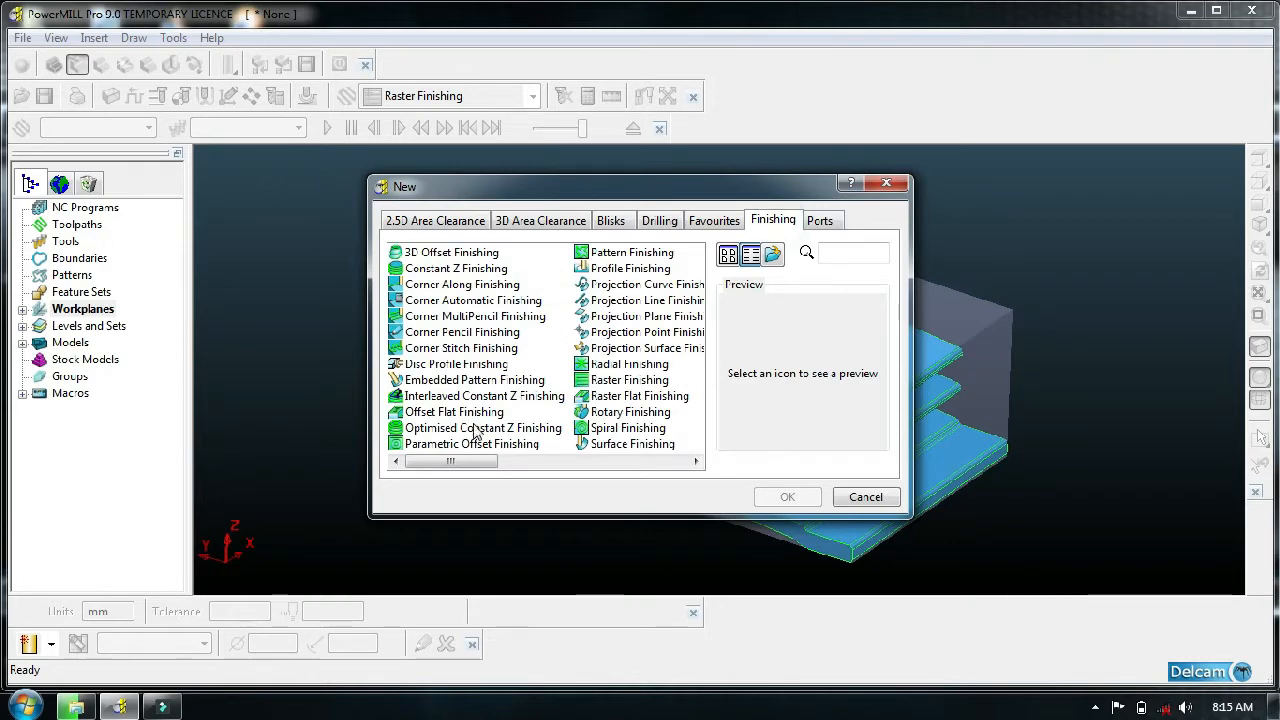
click(476, 428)
click(795, 496)
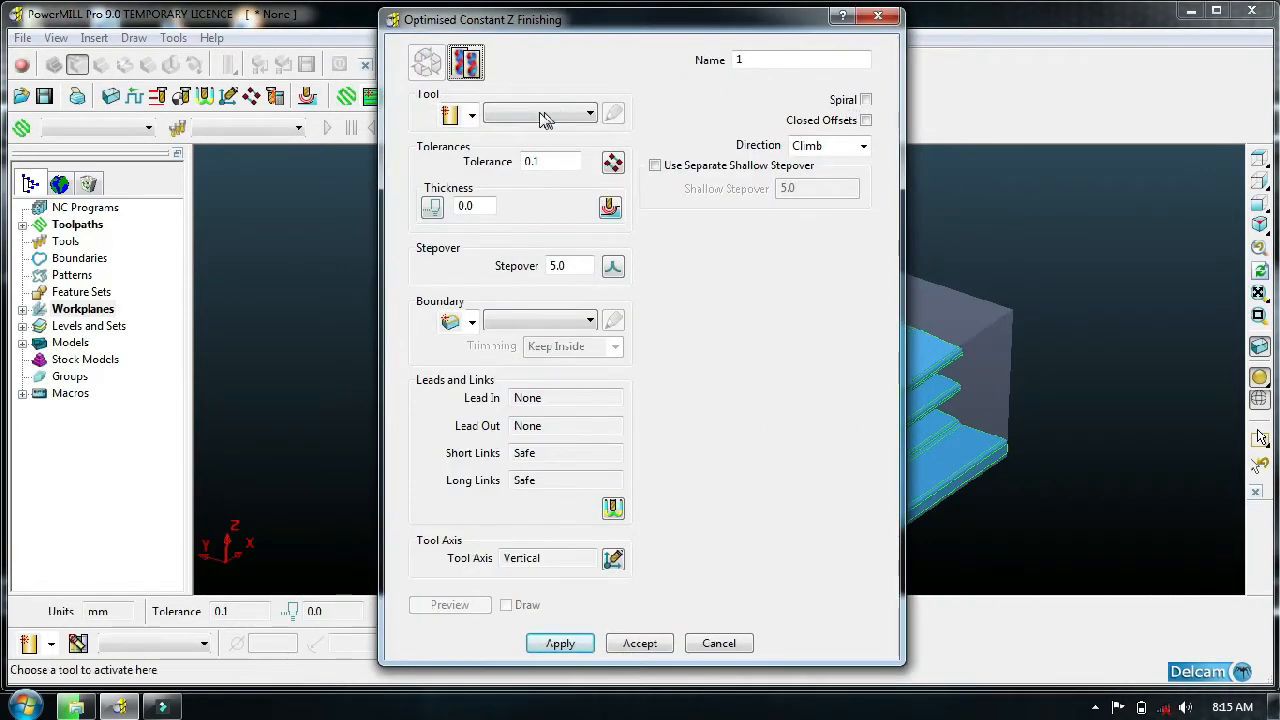
- Create an End Mill tool for the toolpath and set its diameter to 8
click(472, 115)
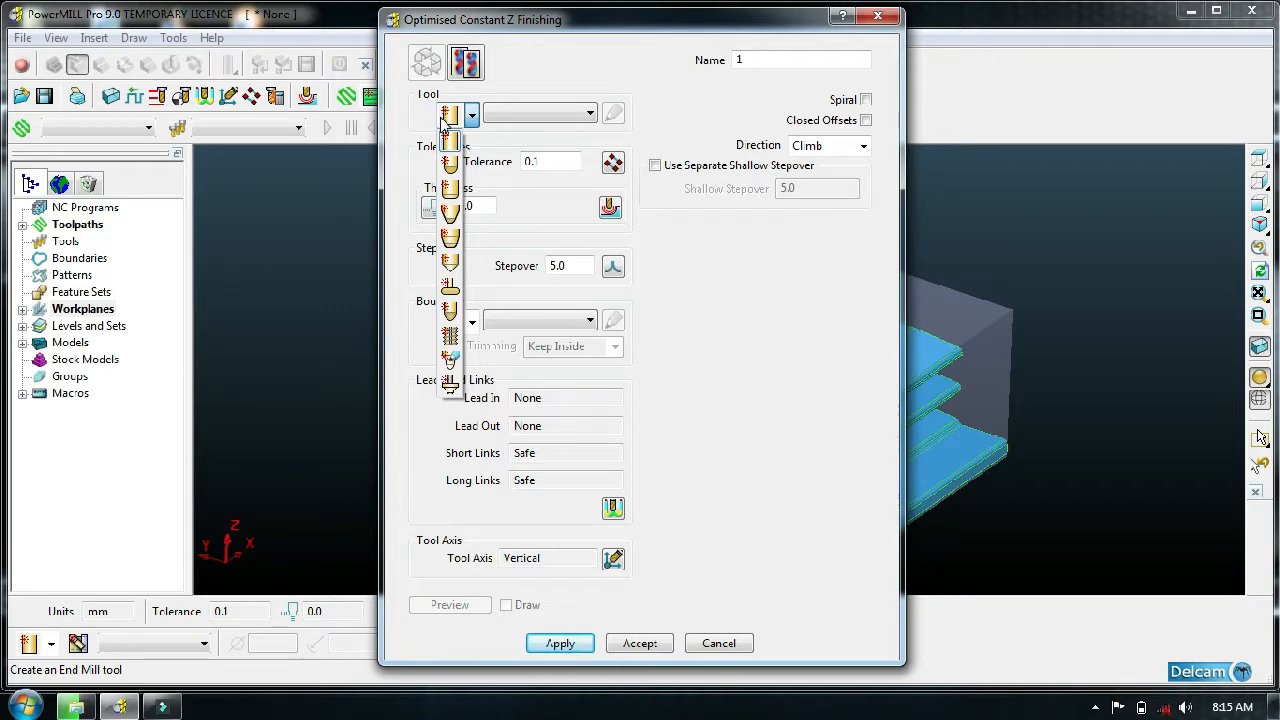
click(447, 118)
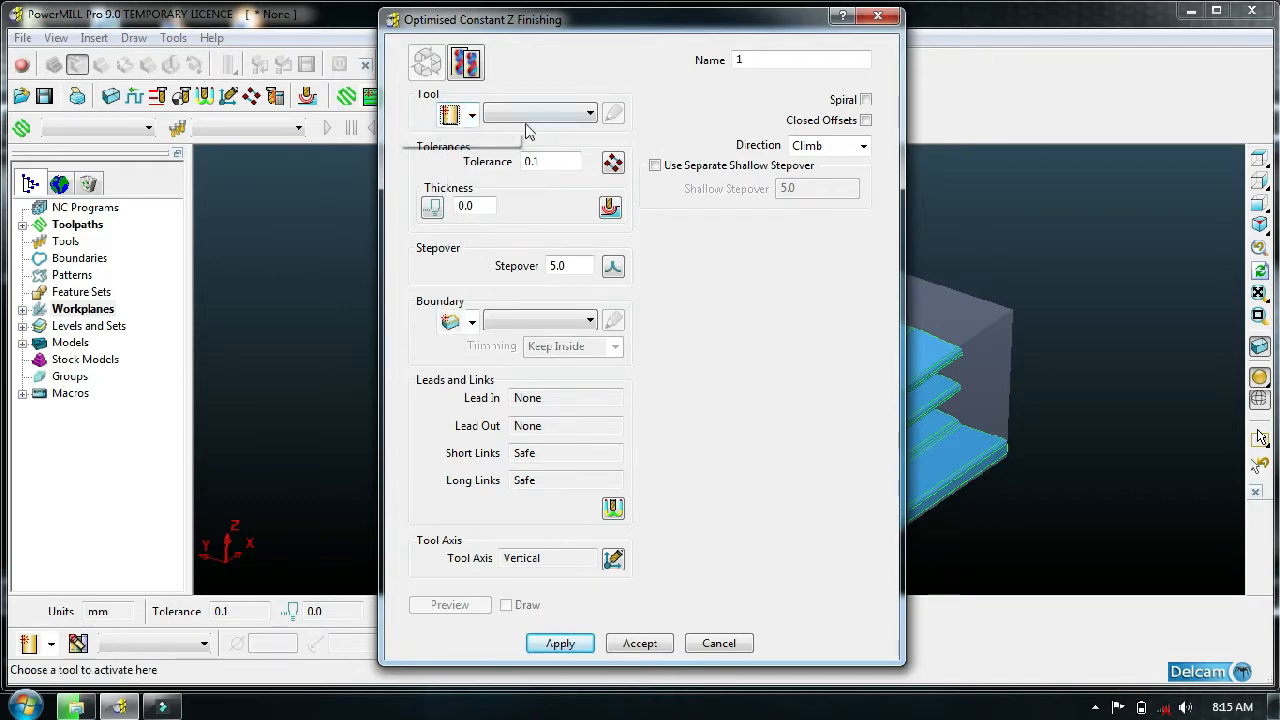
click(472, 117)
click(456, 140)
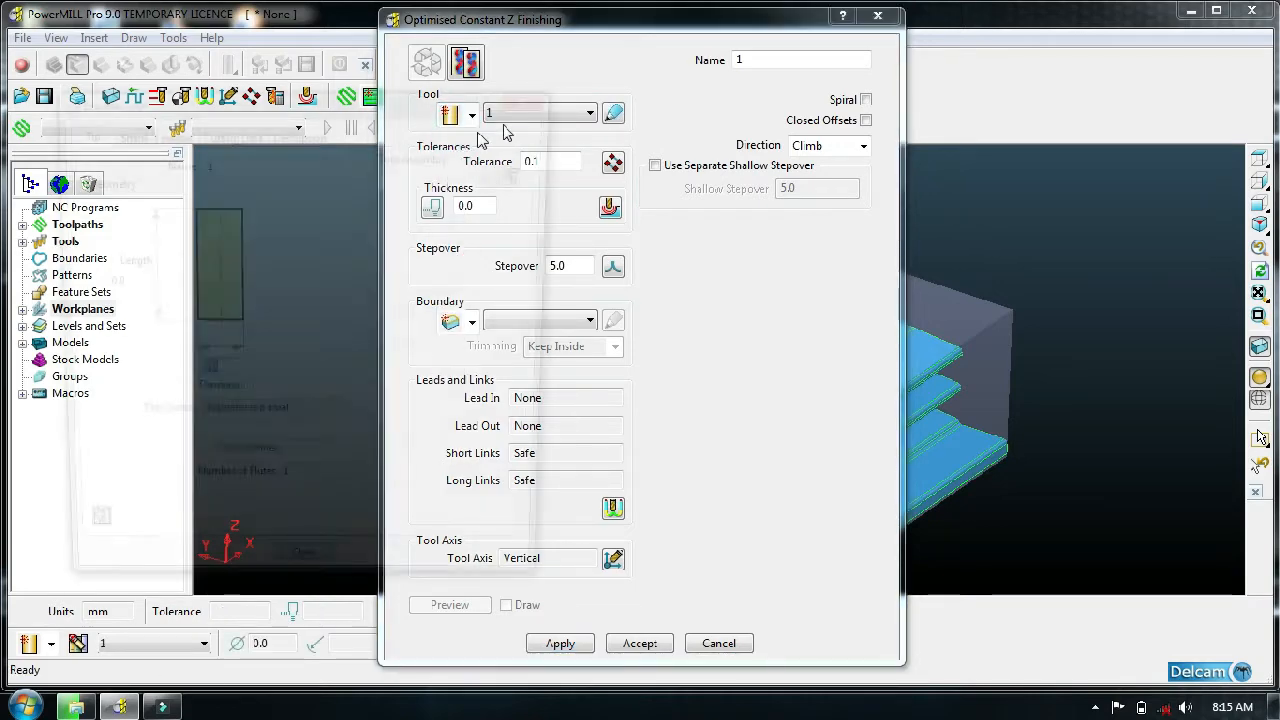
click(212, 375)
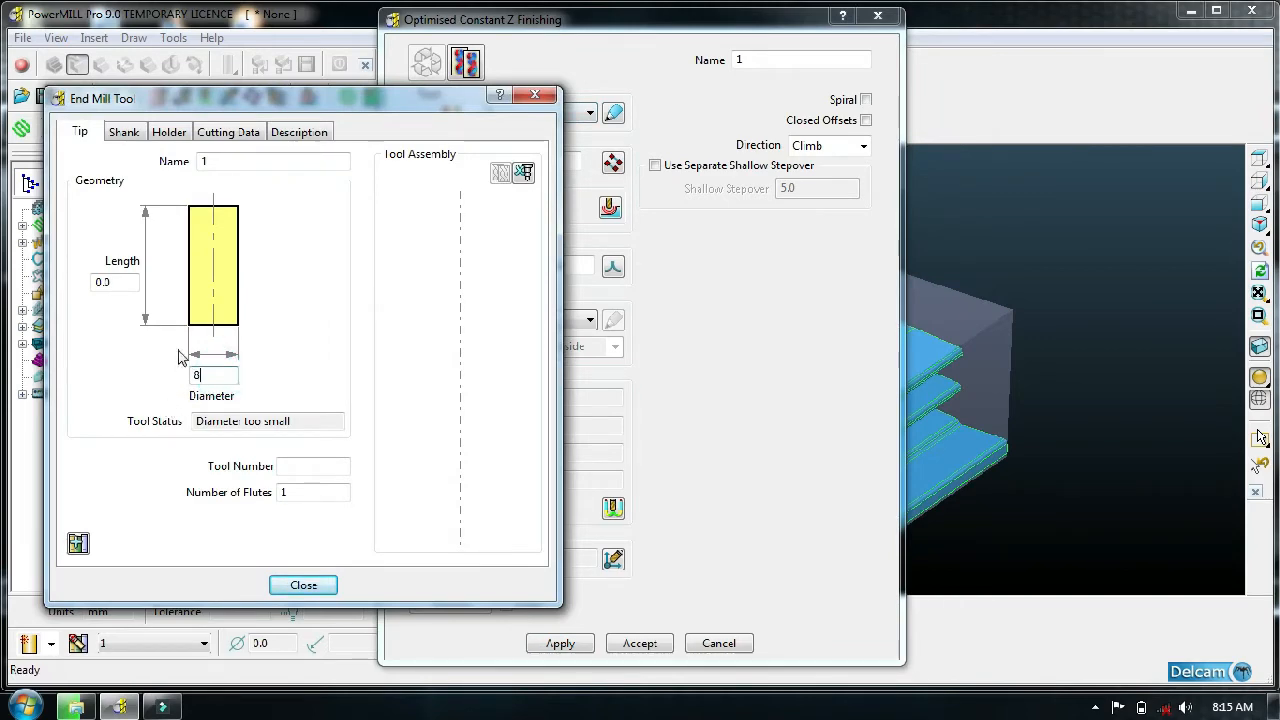
drag(257, 106, 236, 179)
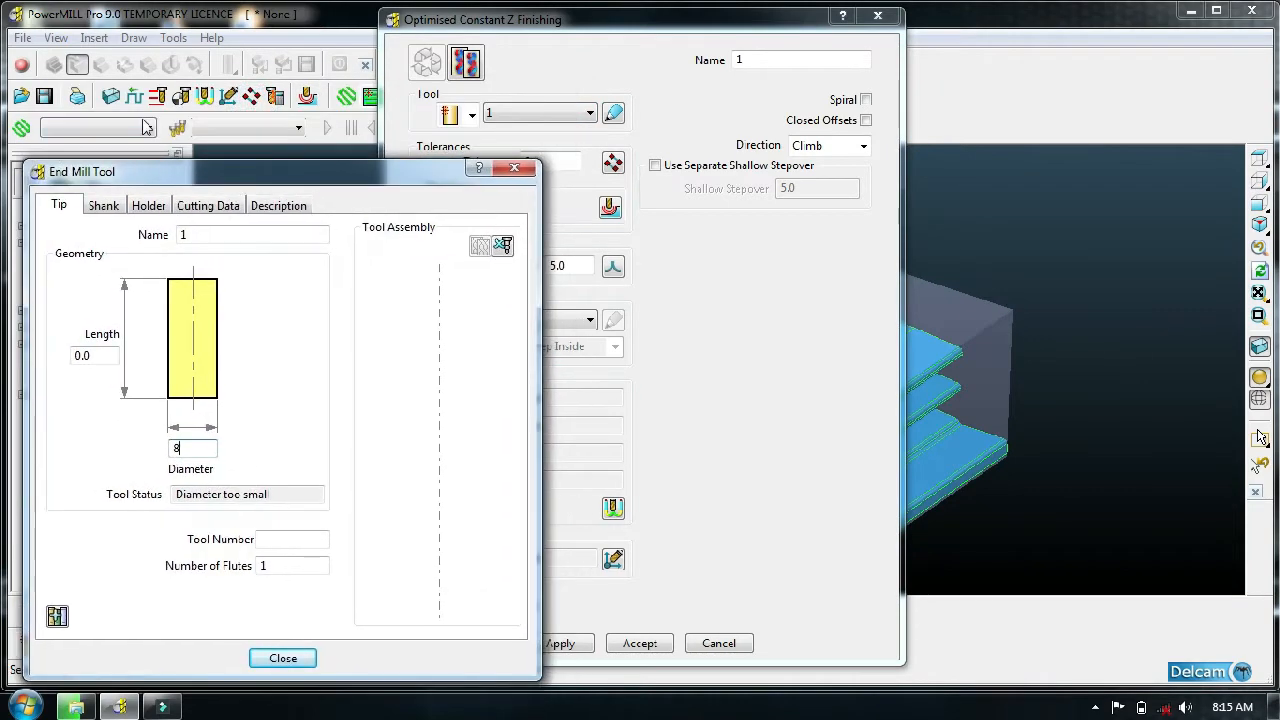
- Check the block's Z length and set the end mill's tip length to 90
click(110, 95)
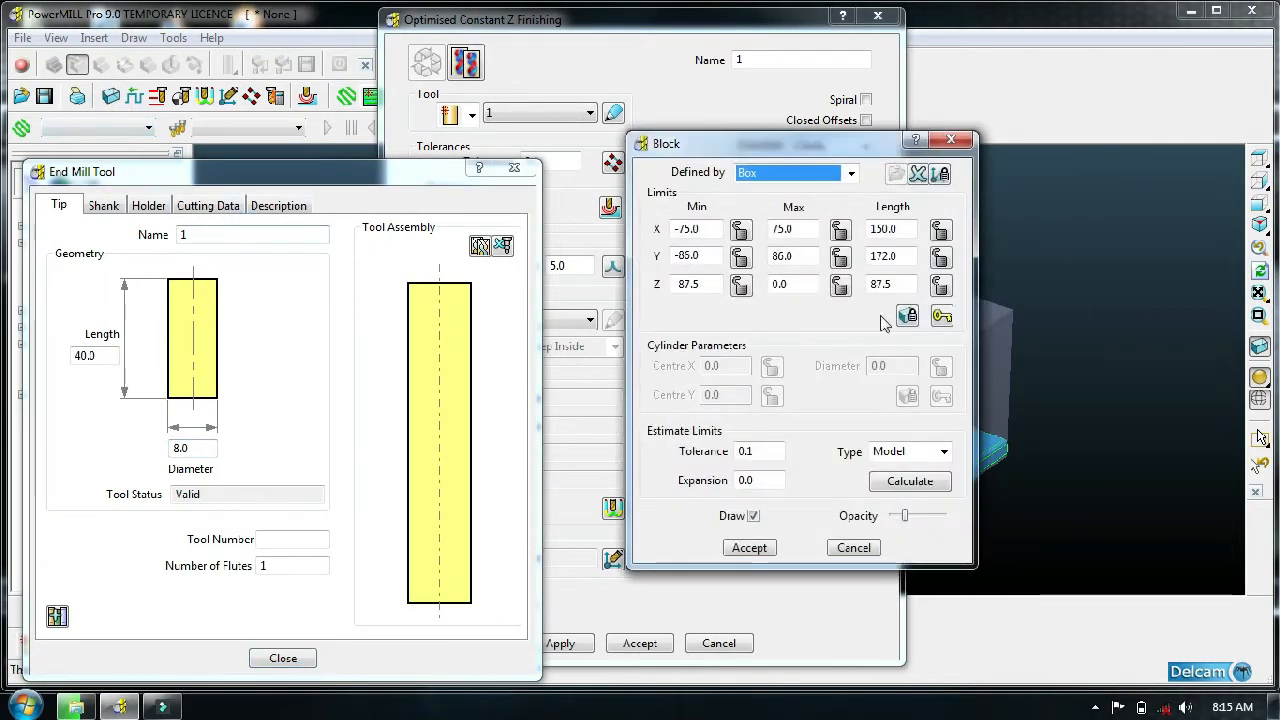
click(886, 287)
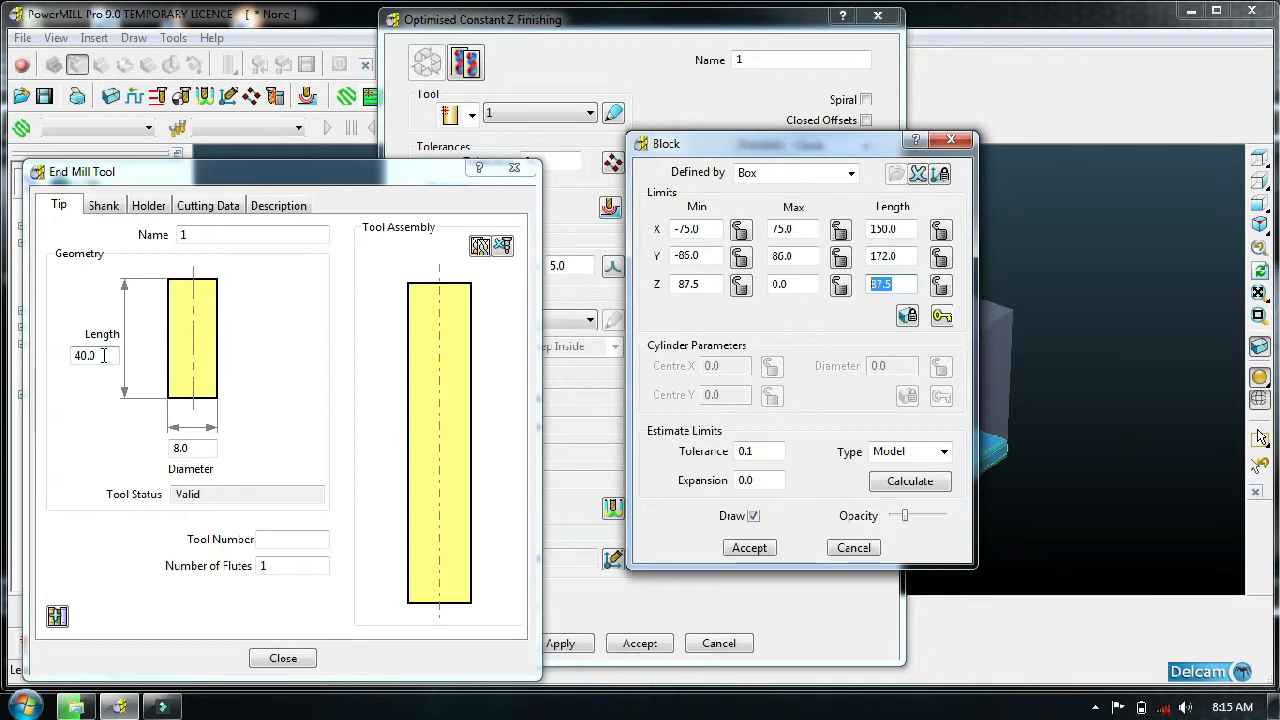
drag(103, 355, 71, 356)
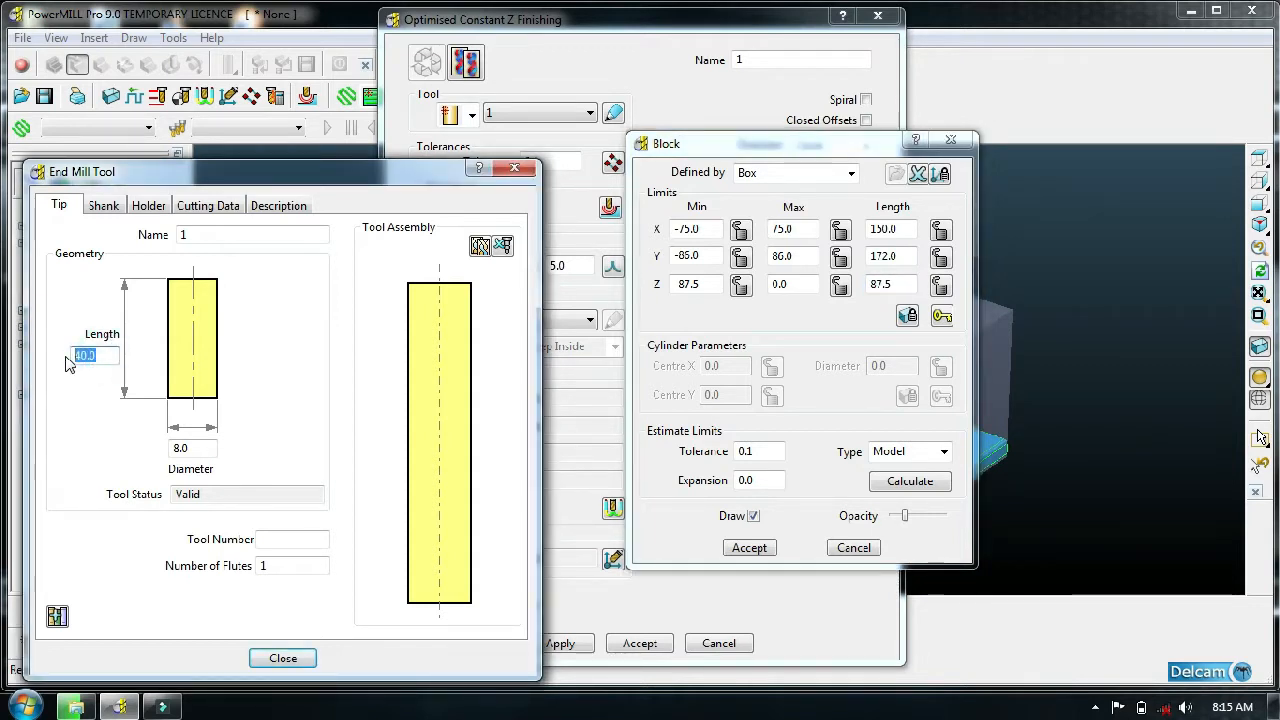
text(90)
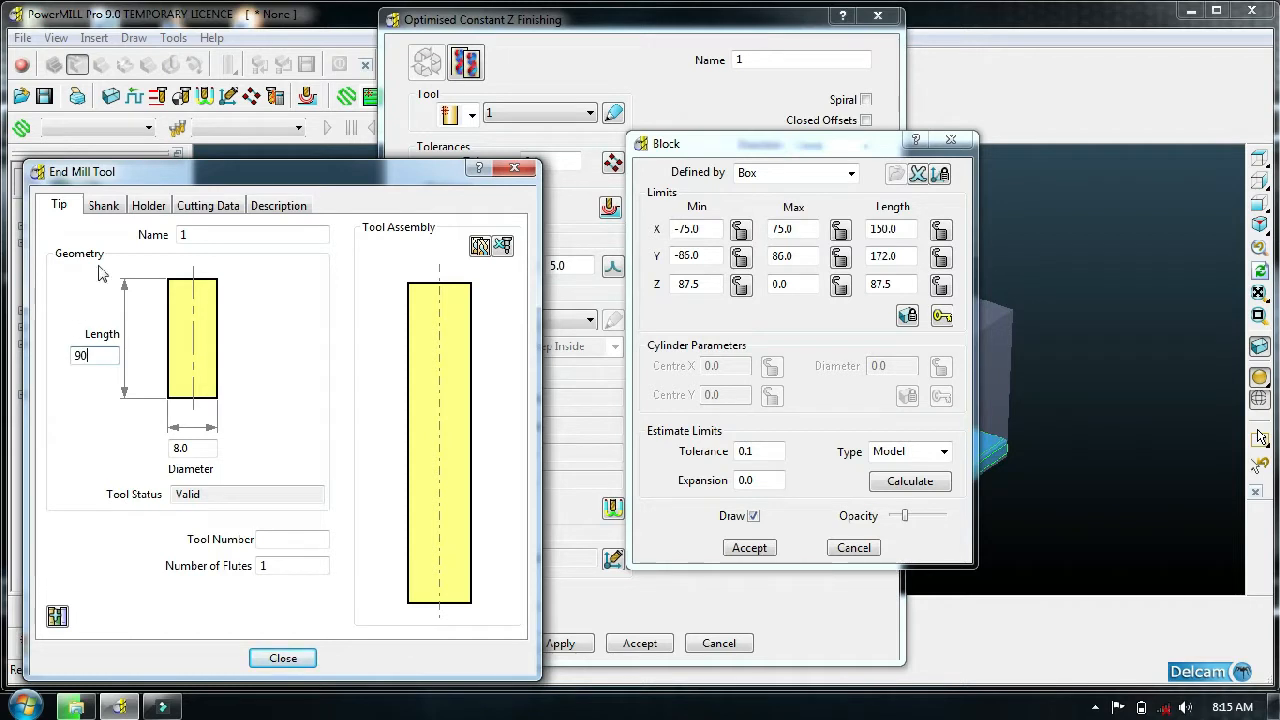
- Add a shank component to the end mill and set its length to 20
click(103, 206)
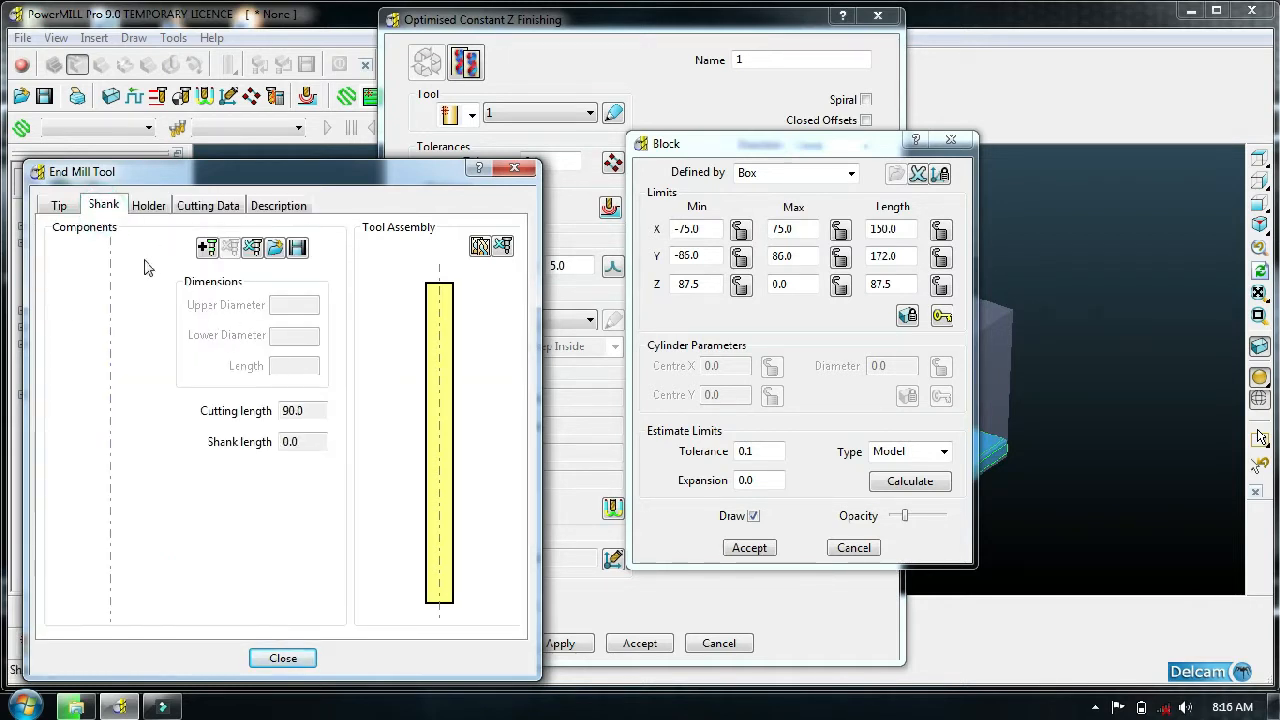
click(206, 248)
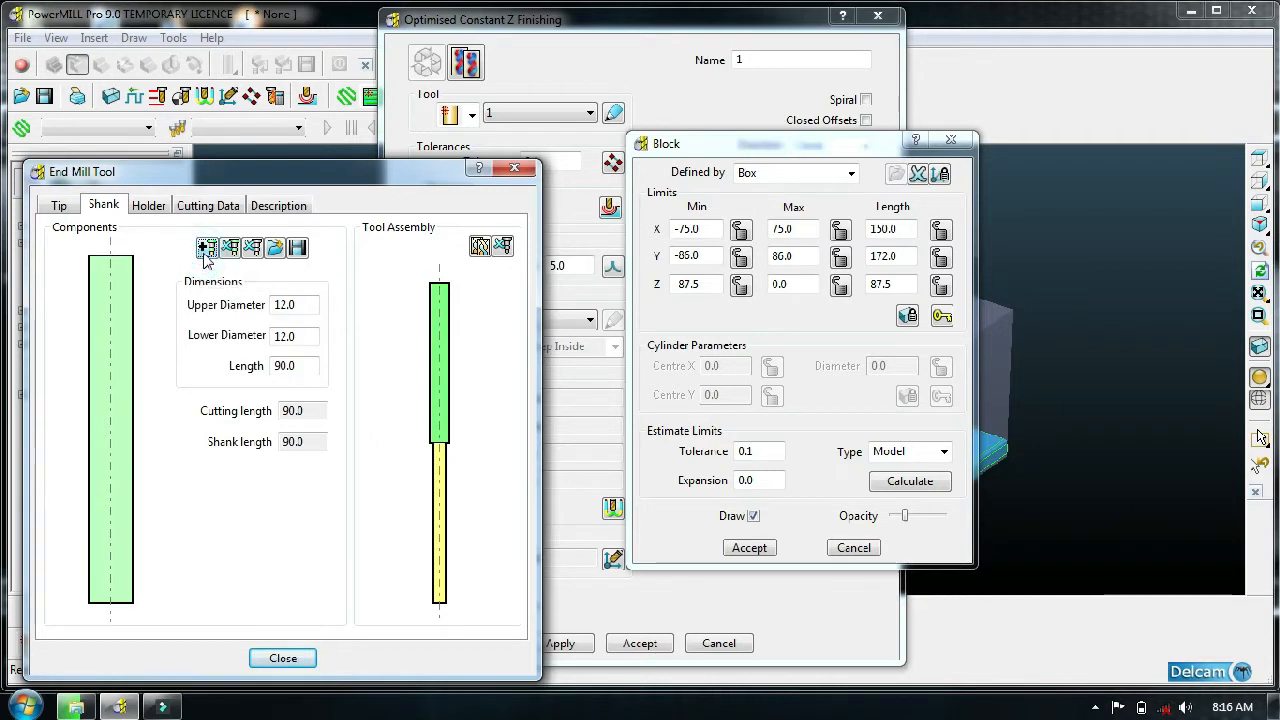
click(60, 206)
click(104, 206)
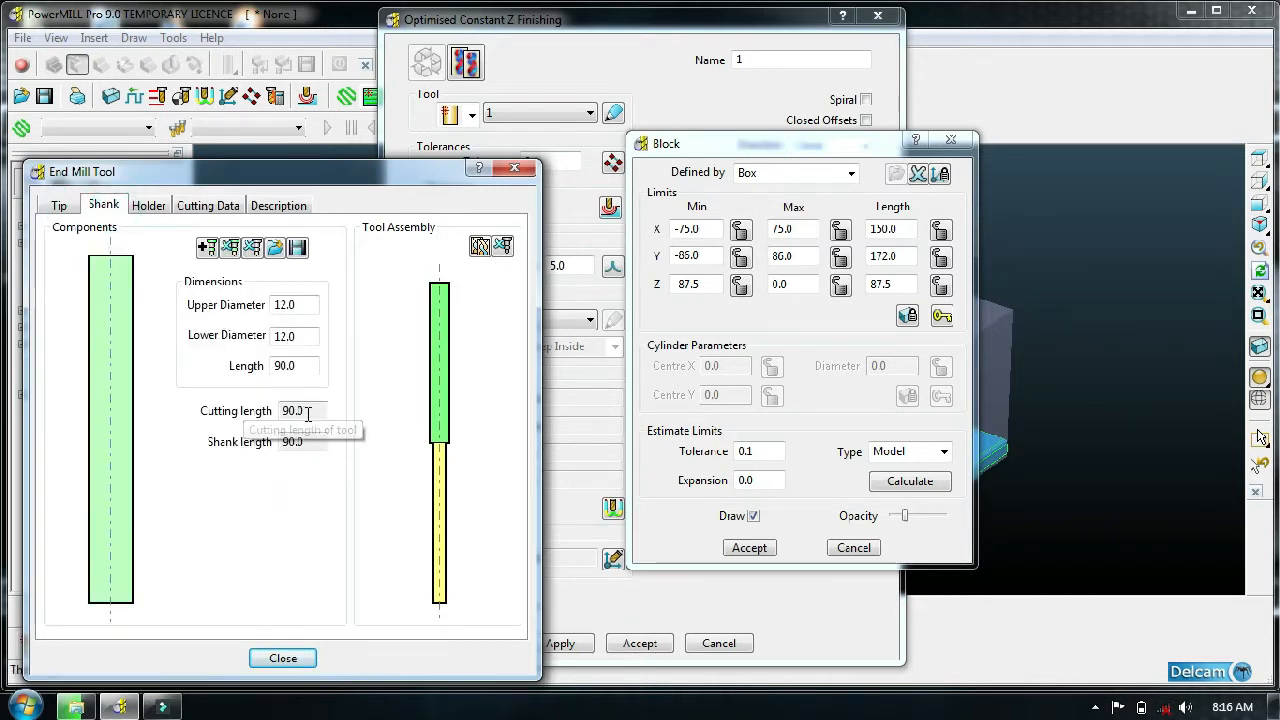
drag(307, 371, 262, 366)
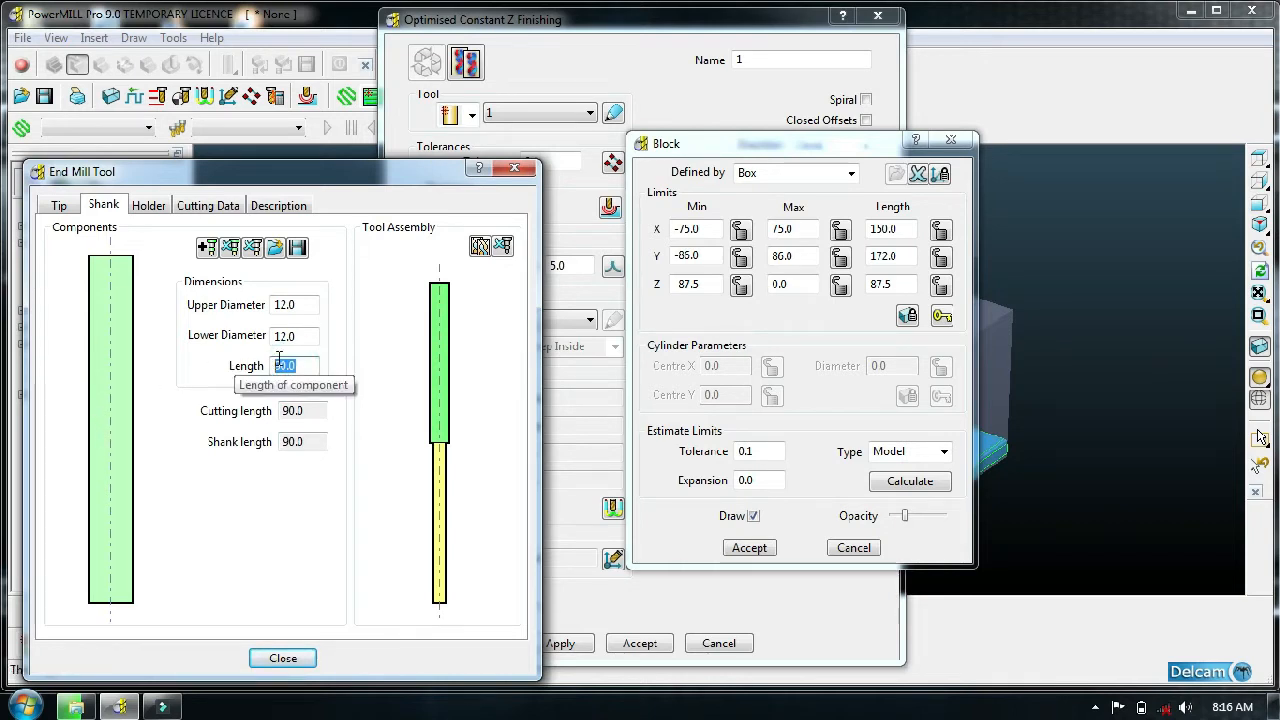
text(20)
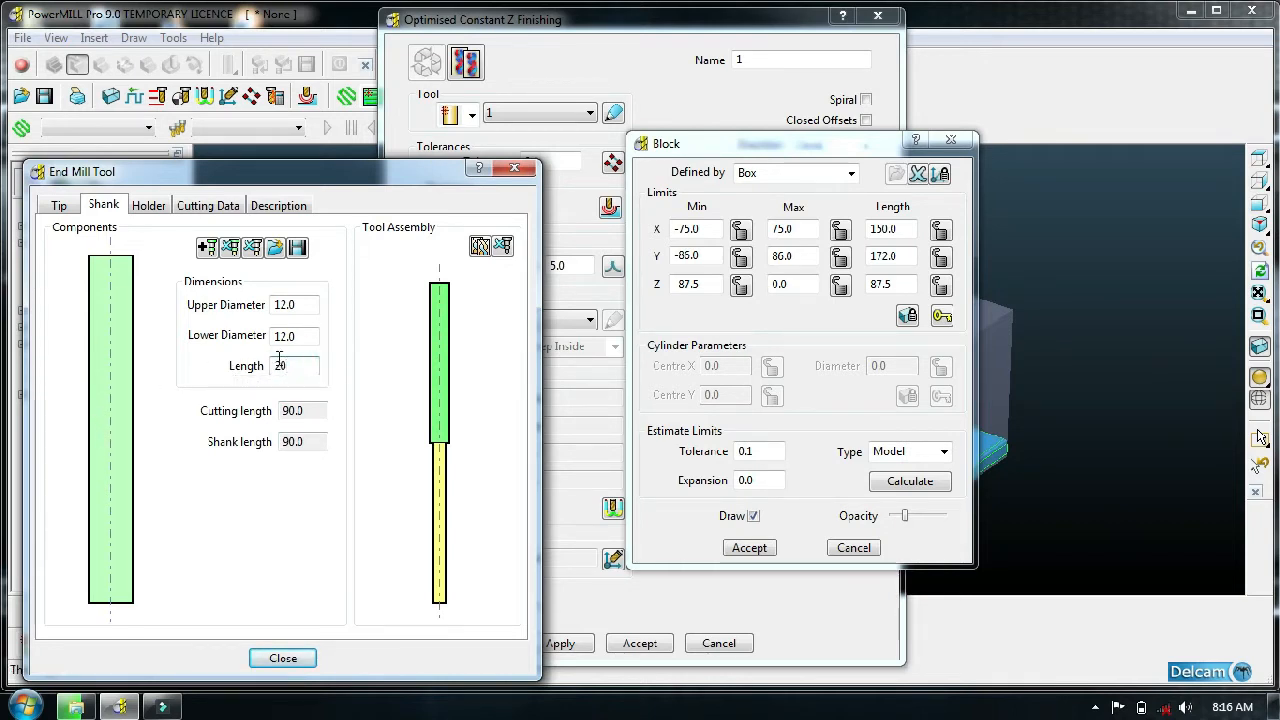
click(308, 414)
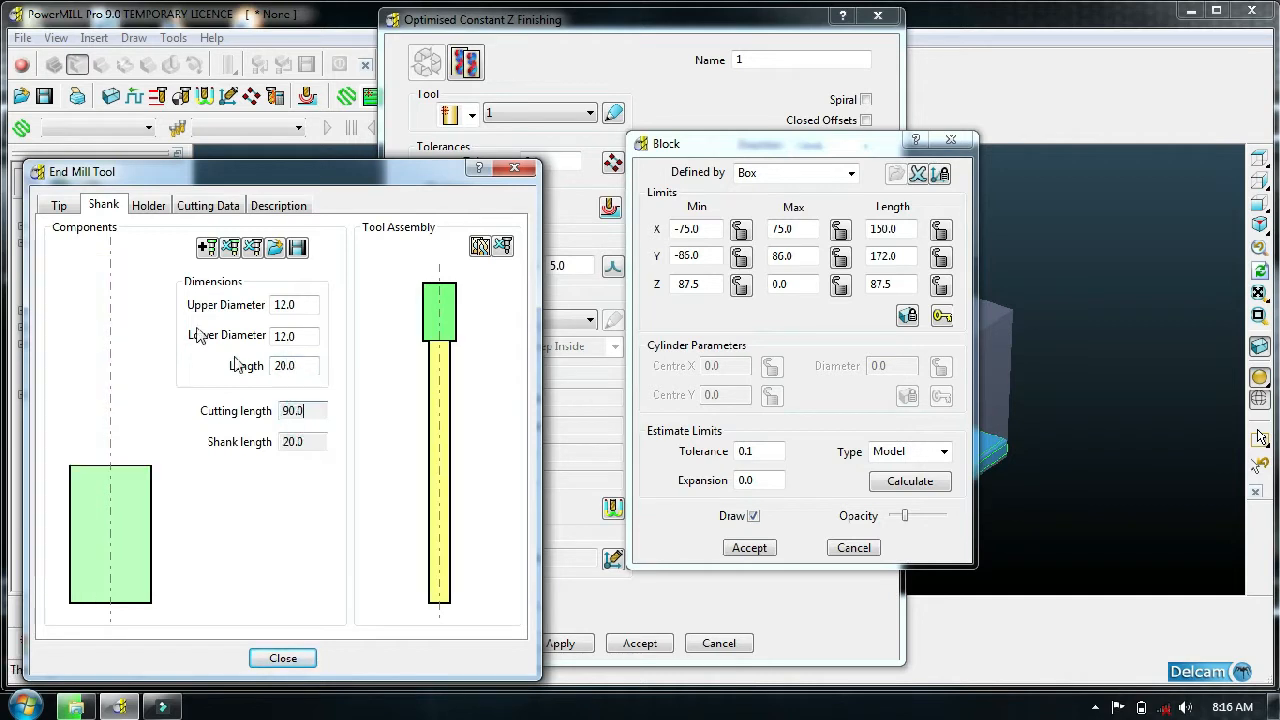
- Add a holder component to the end mill and set its overhang to 110
click(55, 205)
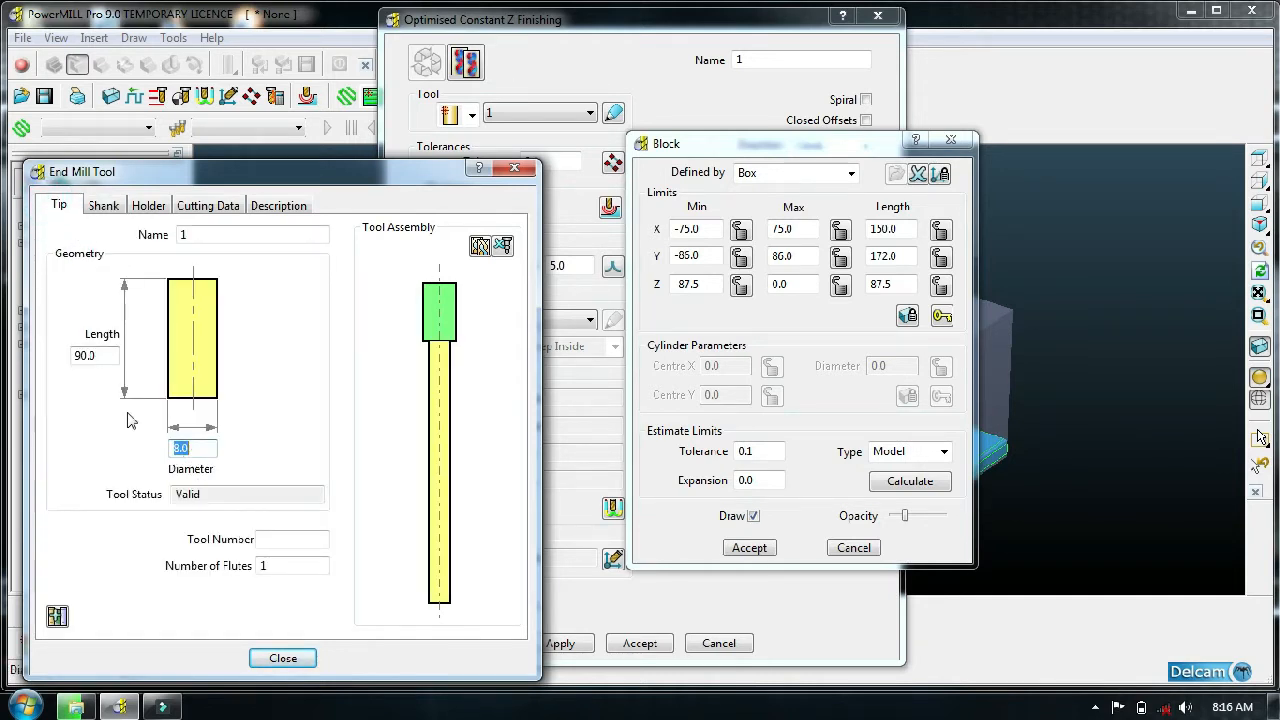
click(103, 205)
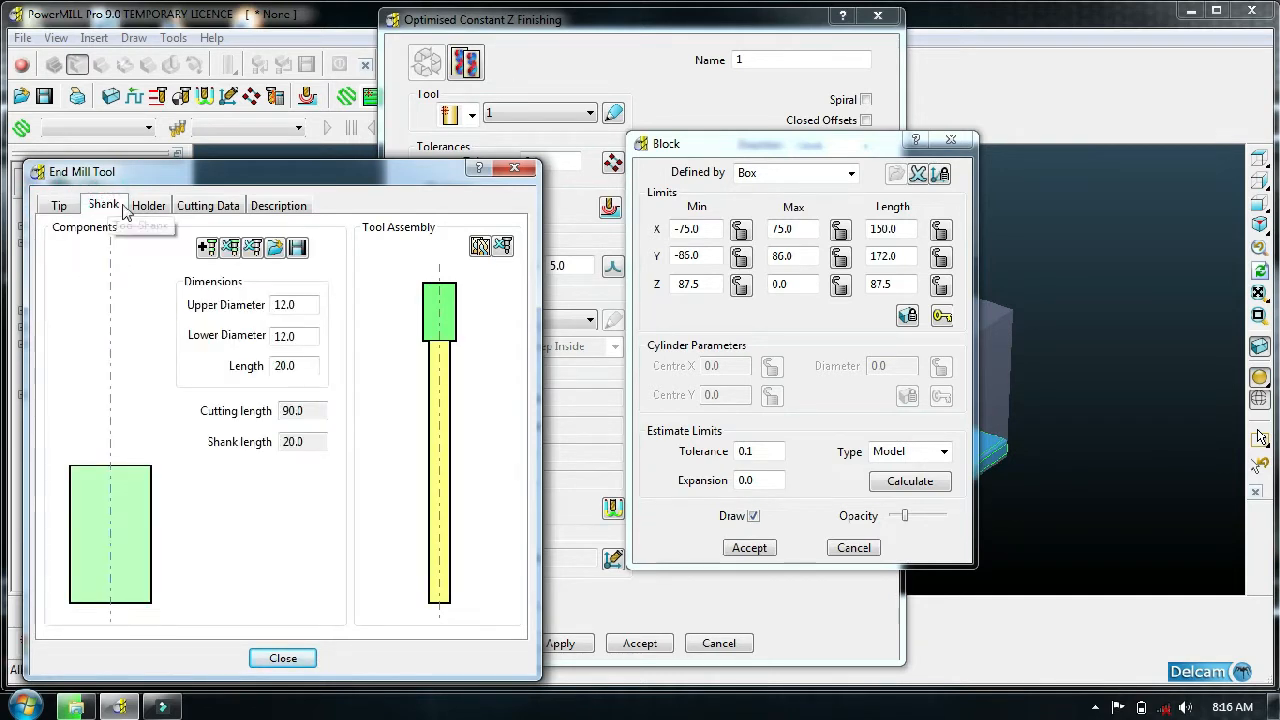
click(148, 206)
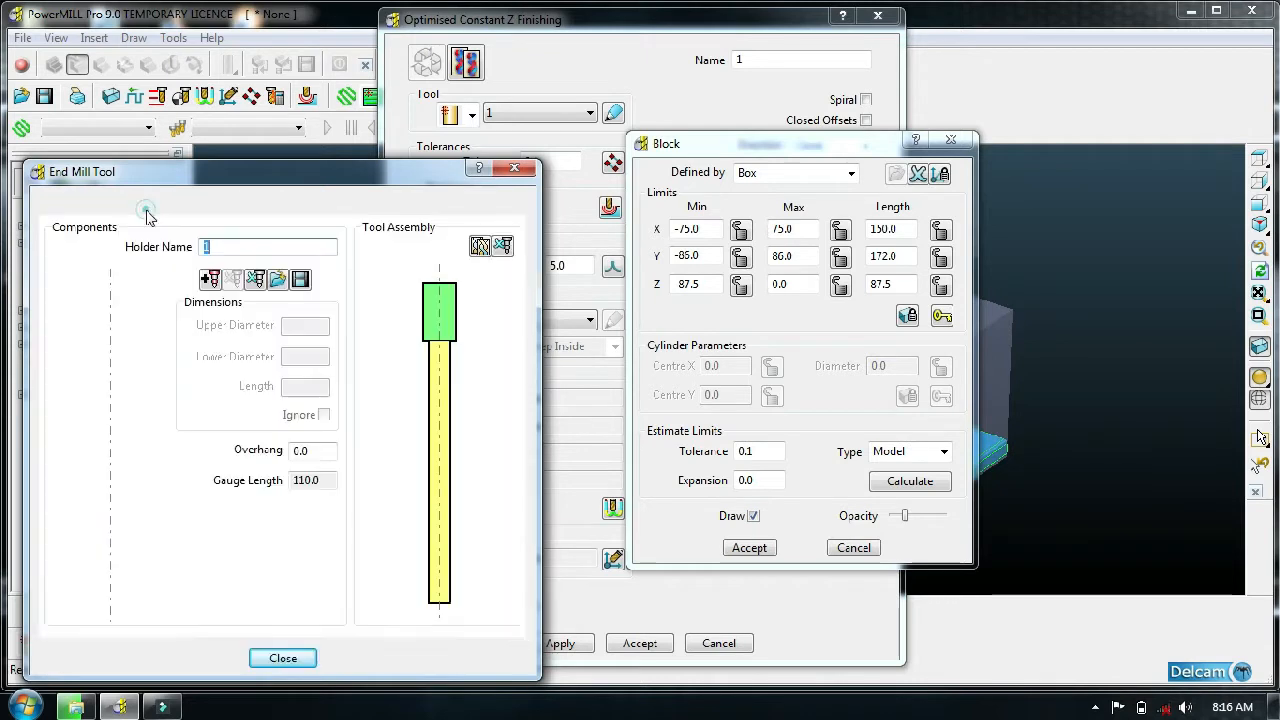
click(209, 279)
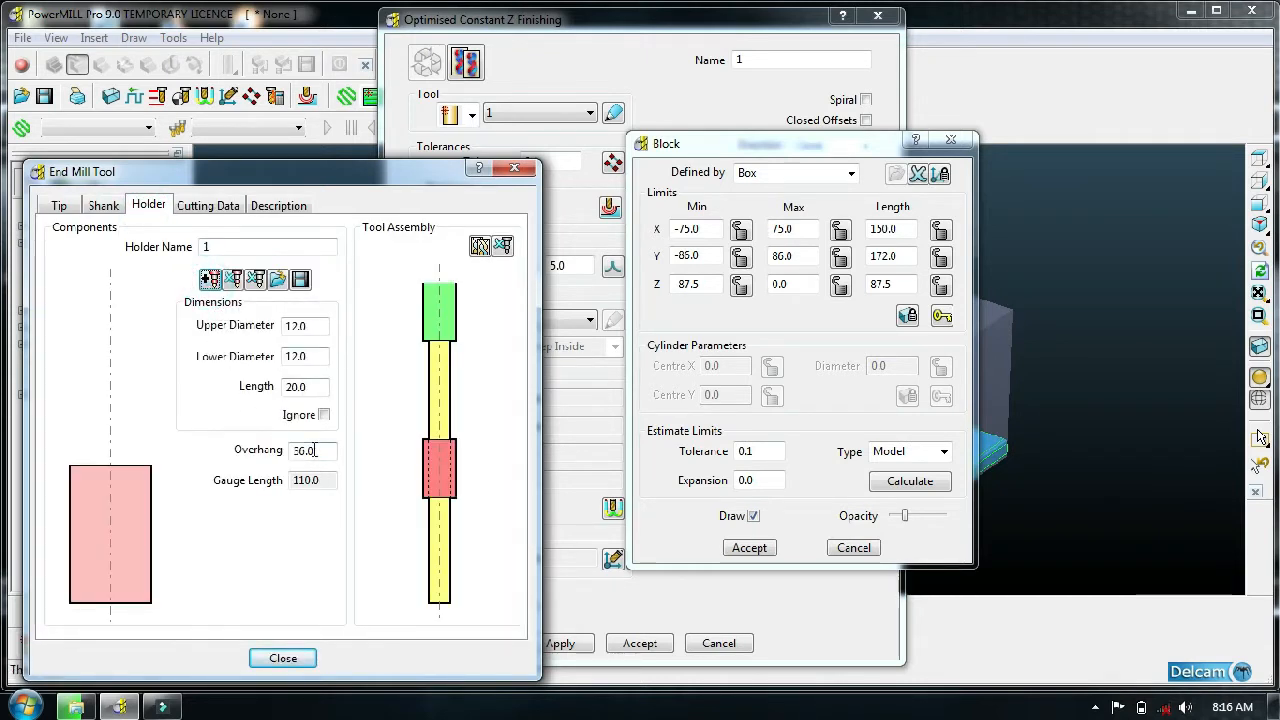
double_click(313, 450)
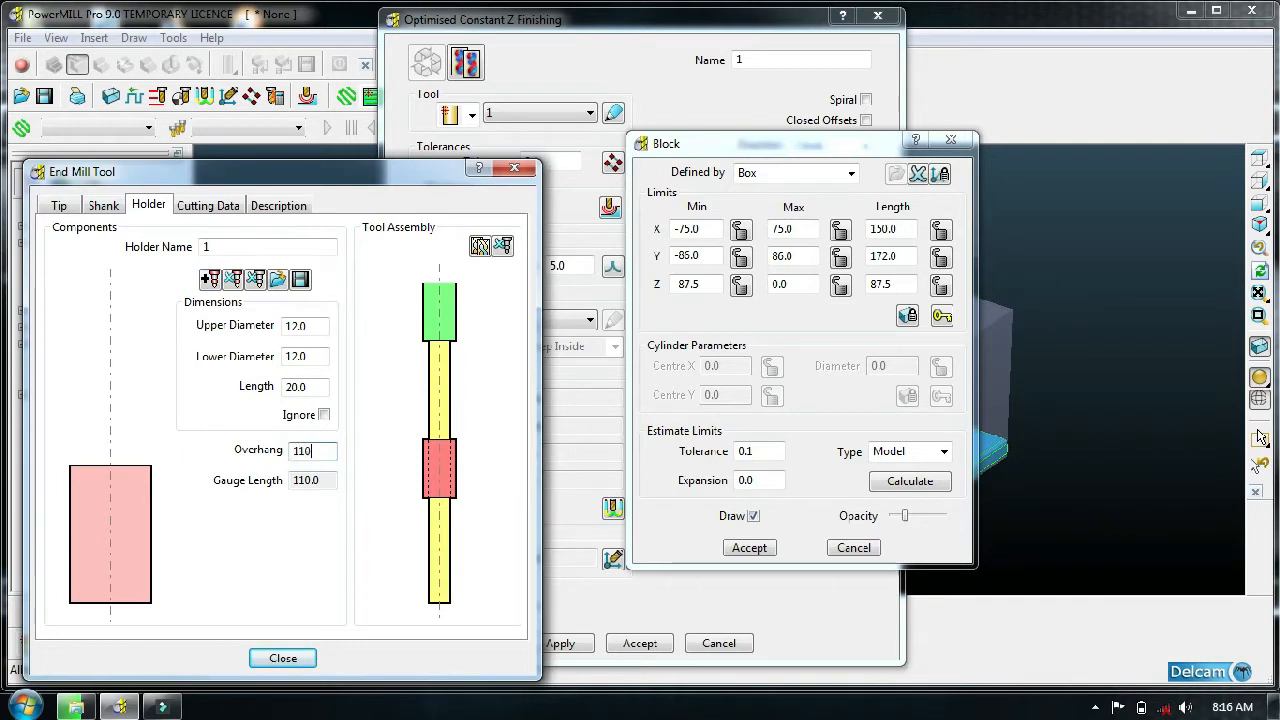
click(320, 387)
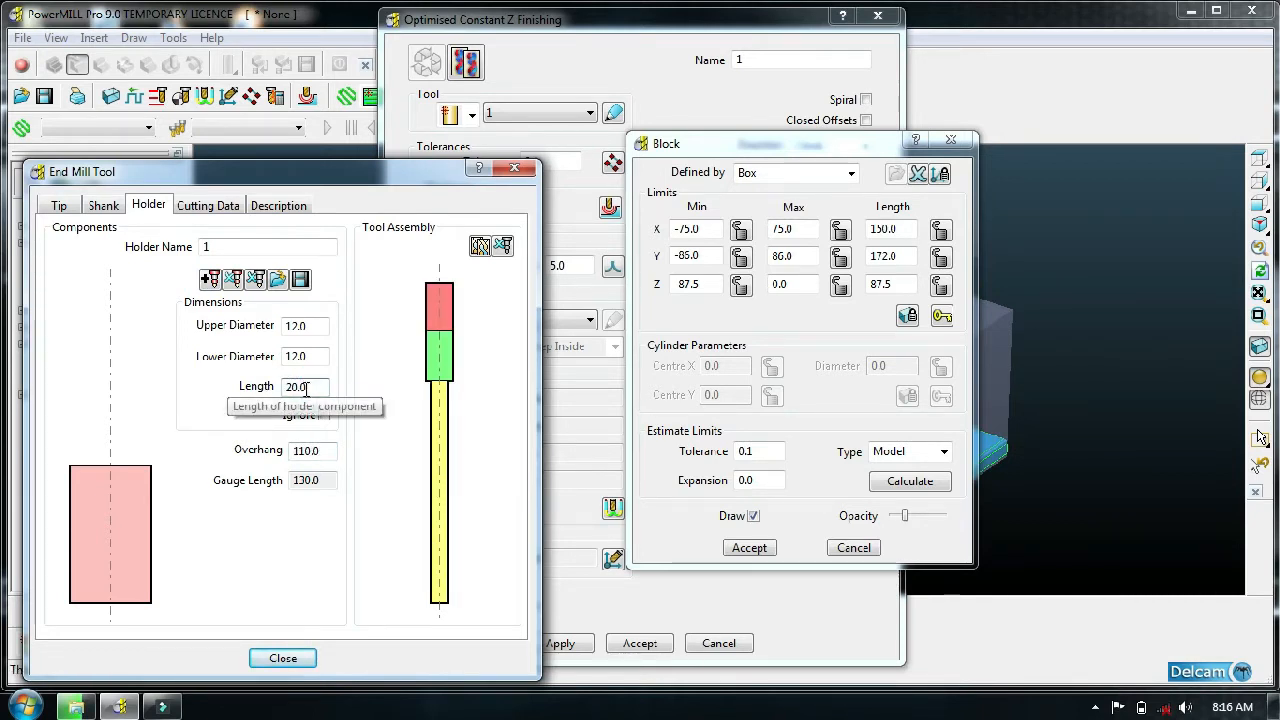
- Set the holder's upper diameter to 40 and lower diameter to 20, and finish the tool definition
drag(307, 387, 299, 387)
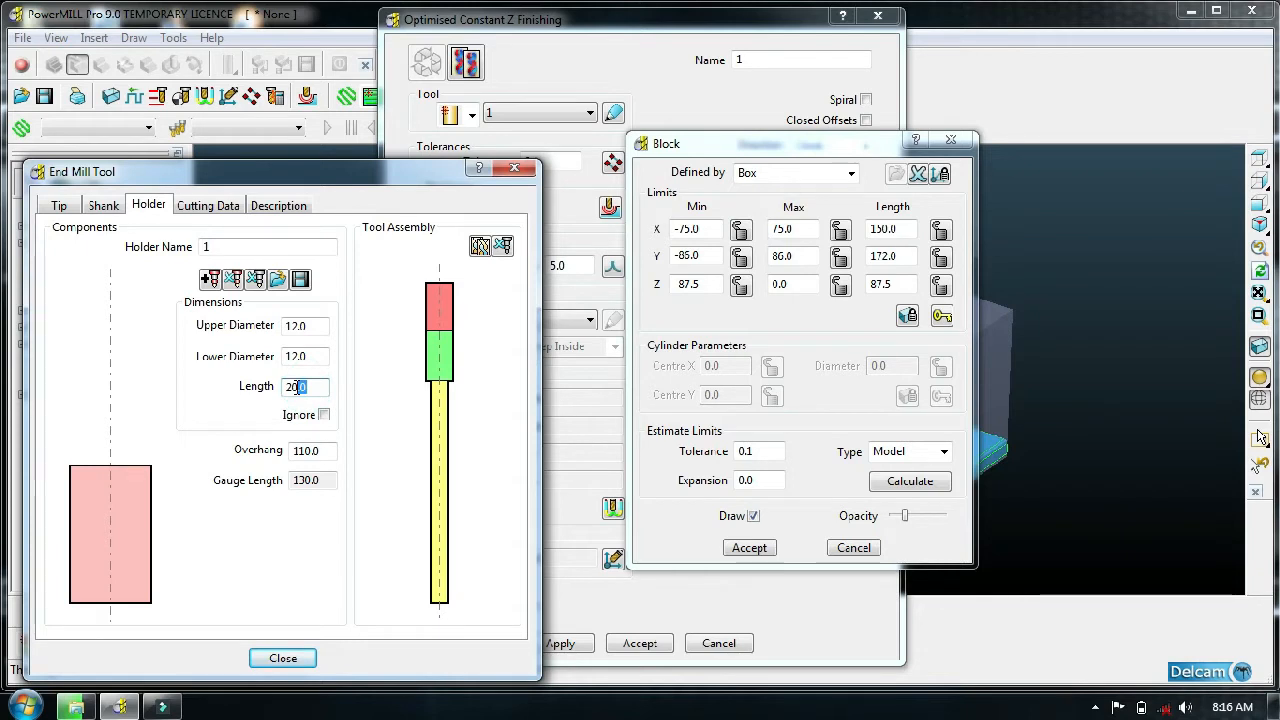
double_click(300, 326)
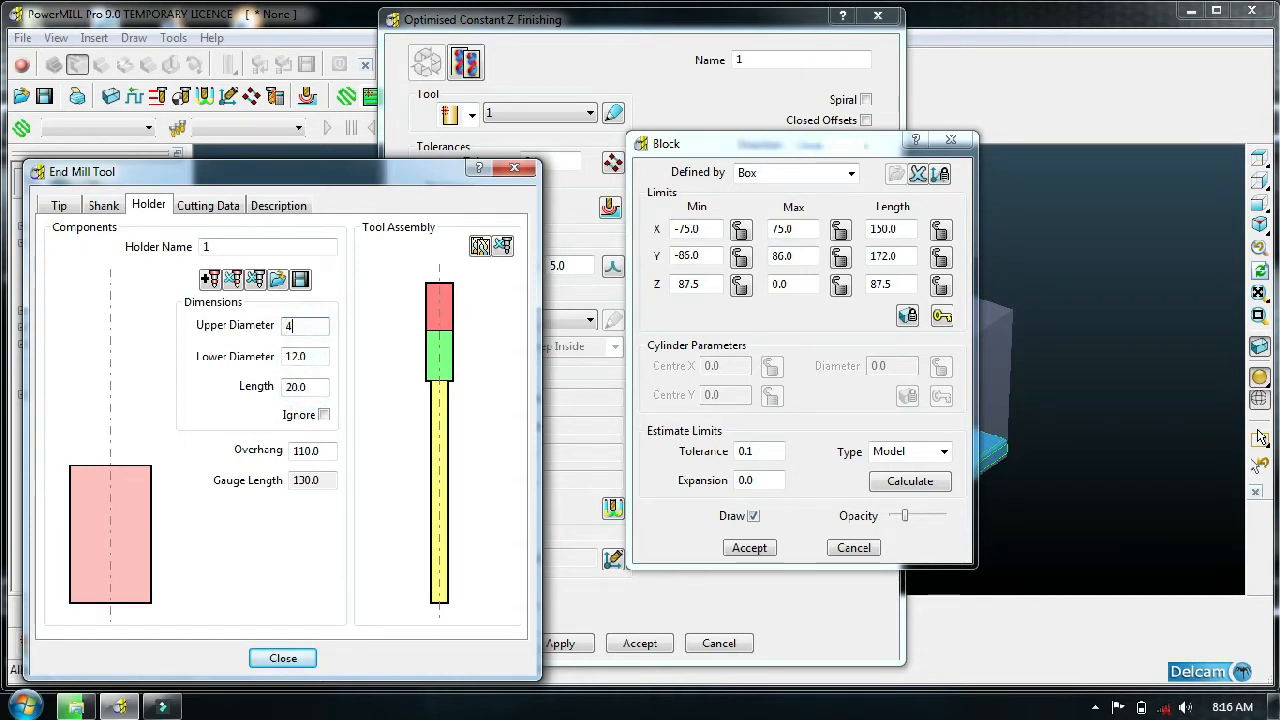
double_click(300, 356)
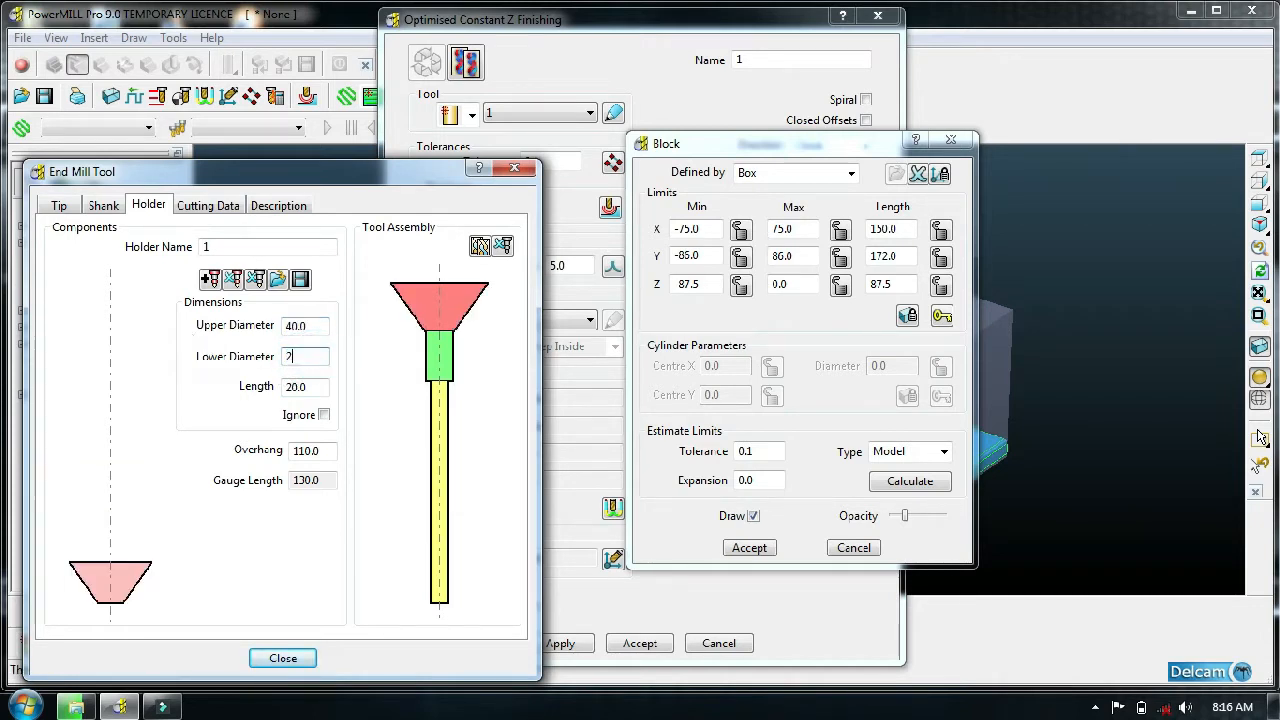
key(Return)
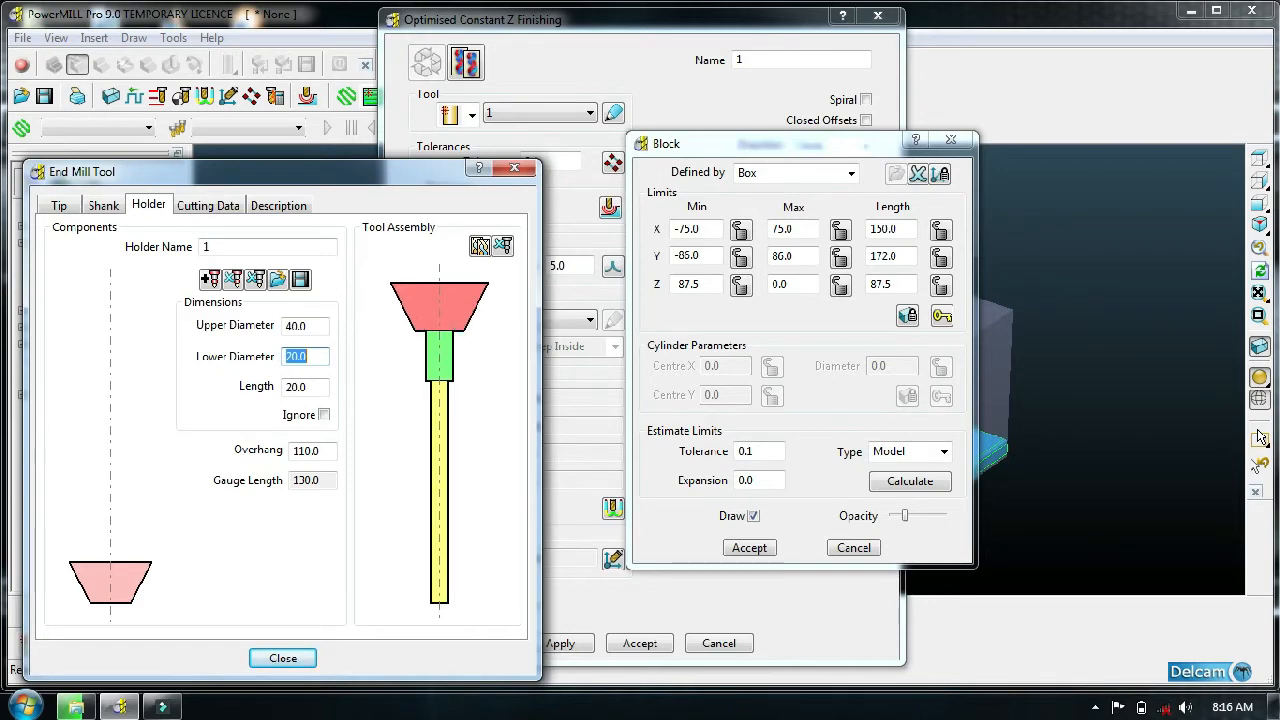
click(298, 660)
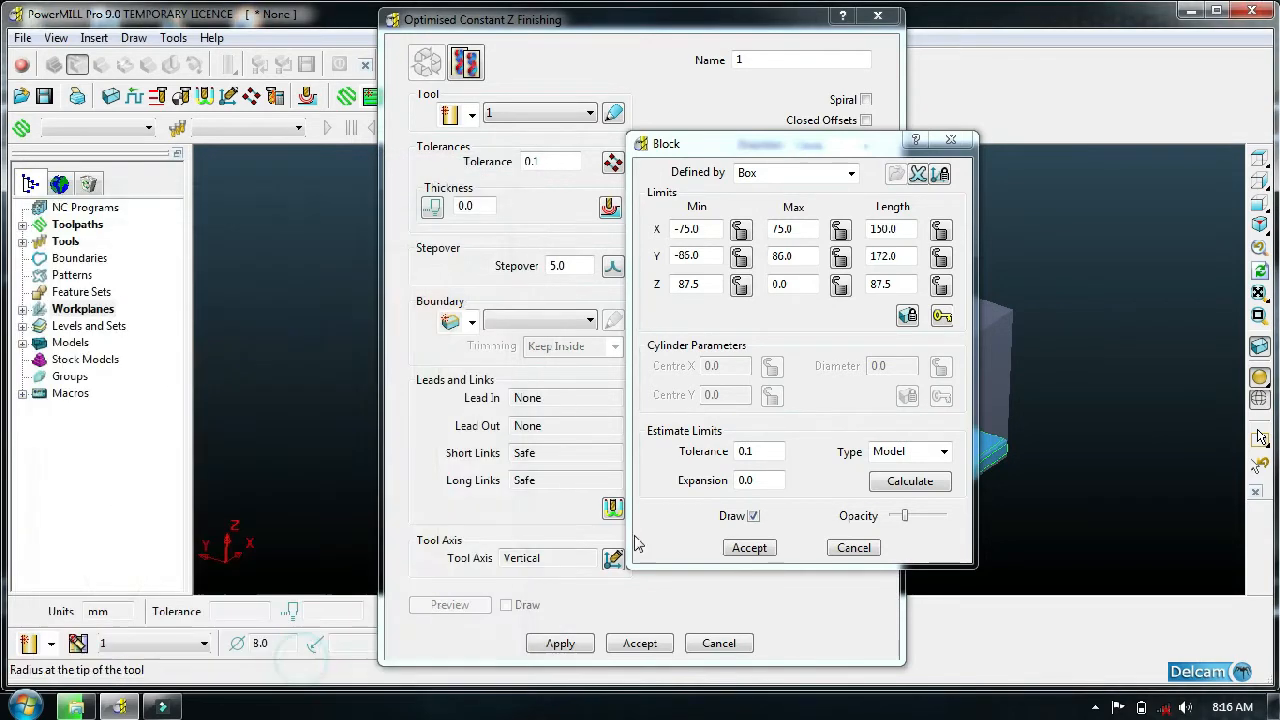
- Dismiss the block settings and set the toolpath's tolerance to 0.01 and stepover to 0.5
click(950, 139)
click(571, 162)
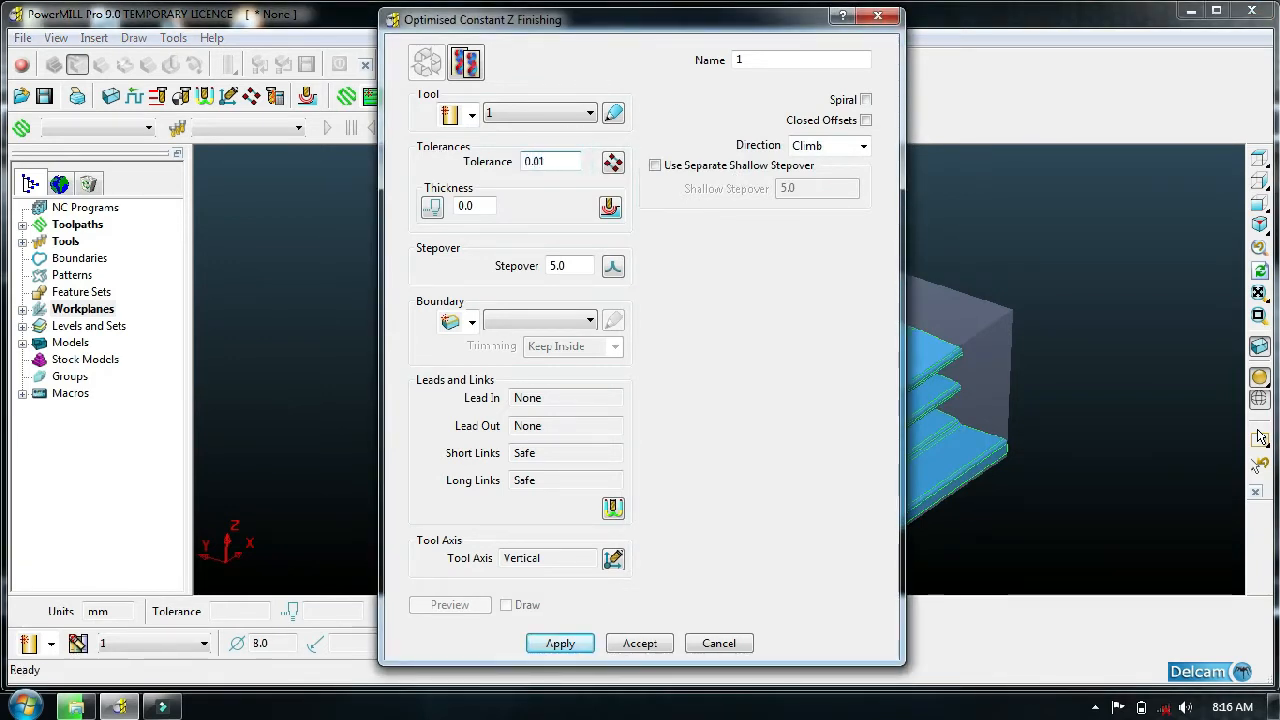
click(613, 266)
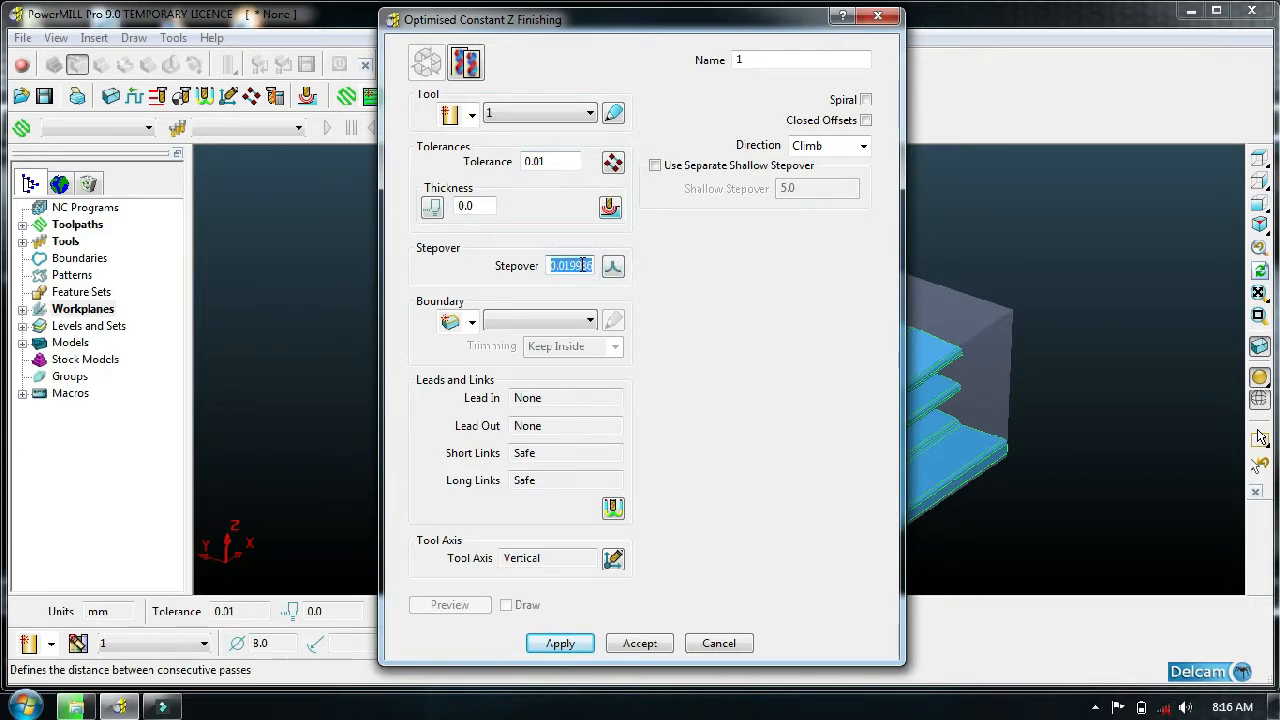
- Set the toolpath's short links to On Surface, and apply and accept the leads and links
click(613, 508)
click(555, 145)
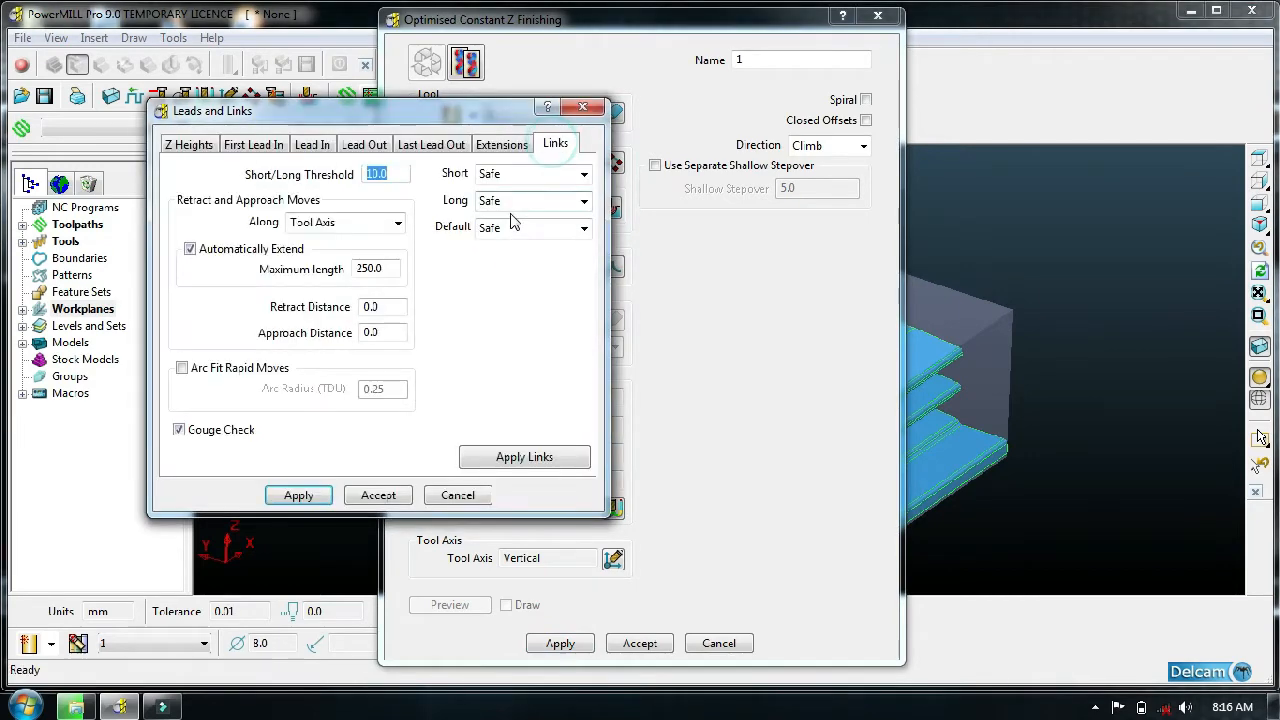
click(528, 174)
click(506, 240)
click(312, 144)
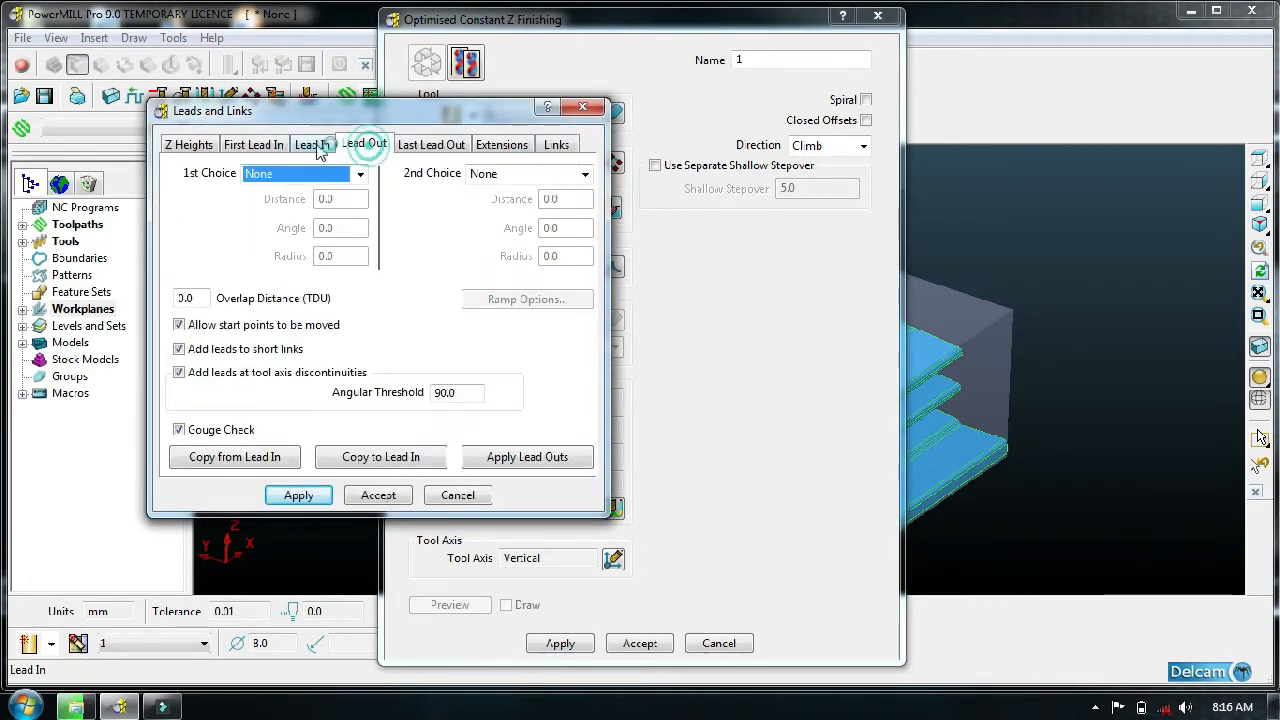
click(298, 495)
click(375, 495)
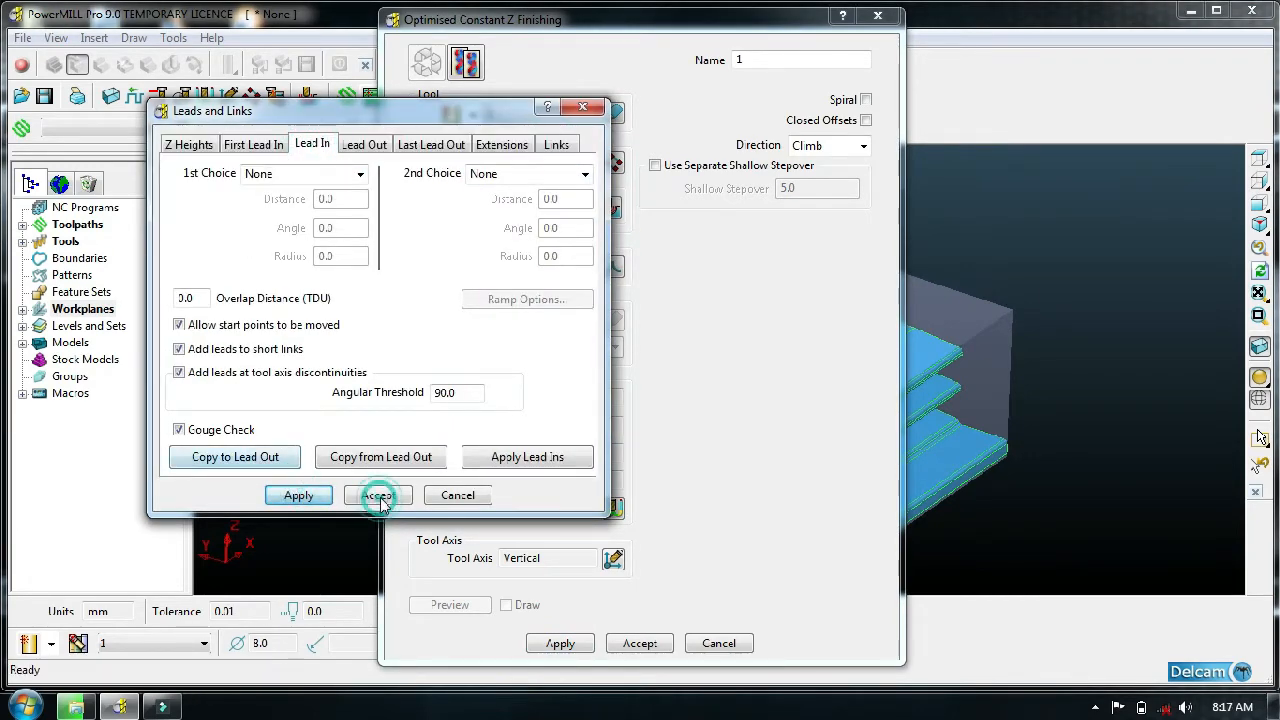
- Enable Spiral, Closed Offsets and a separate shallow stepover of 0.6, and calculate the toolpath
click(866, 99)
click(864, 120)
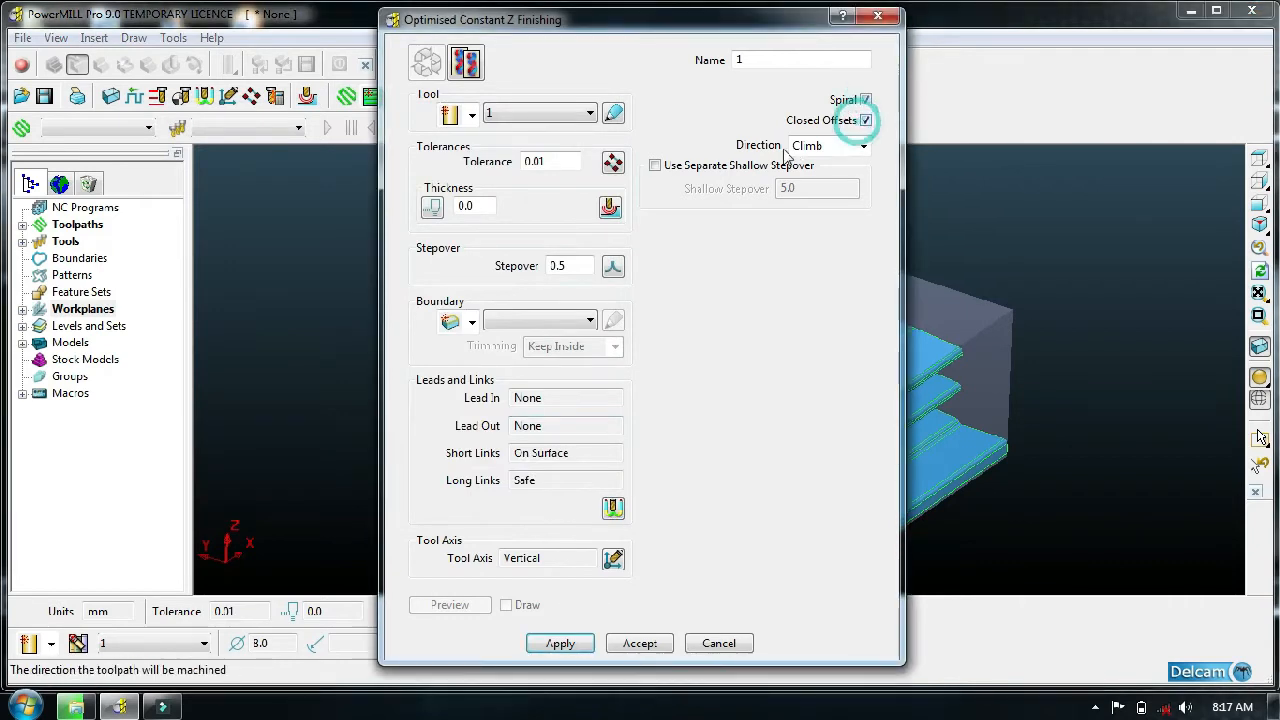
click(655, 166)
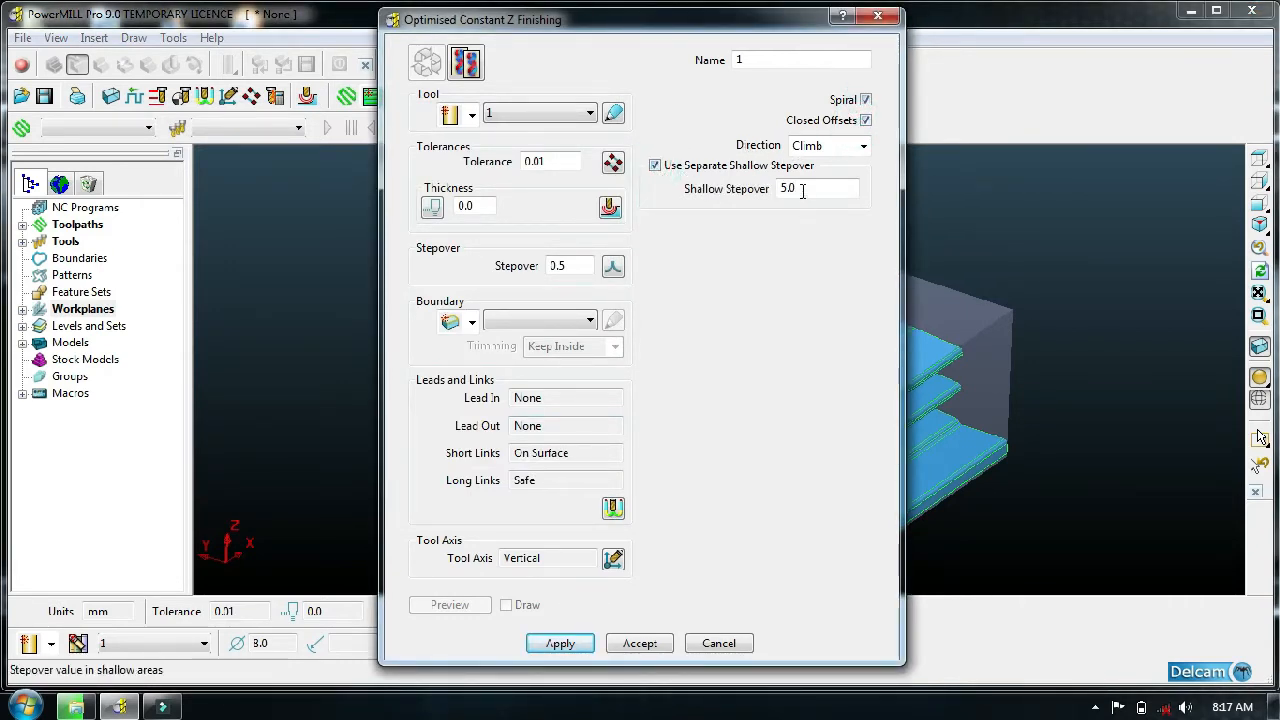
double_click(800, 188)
text(0.6)
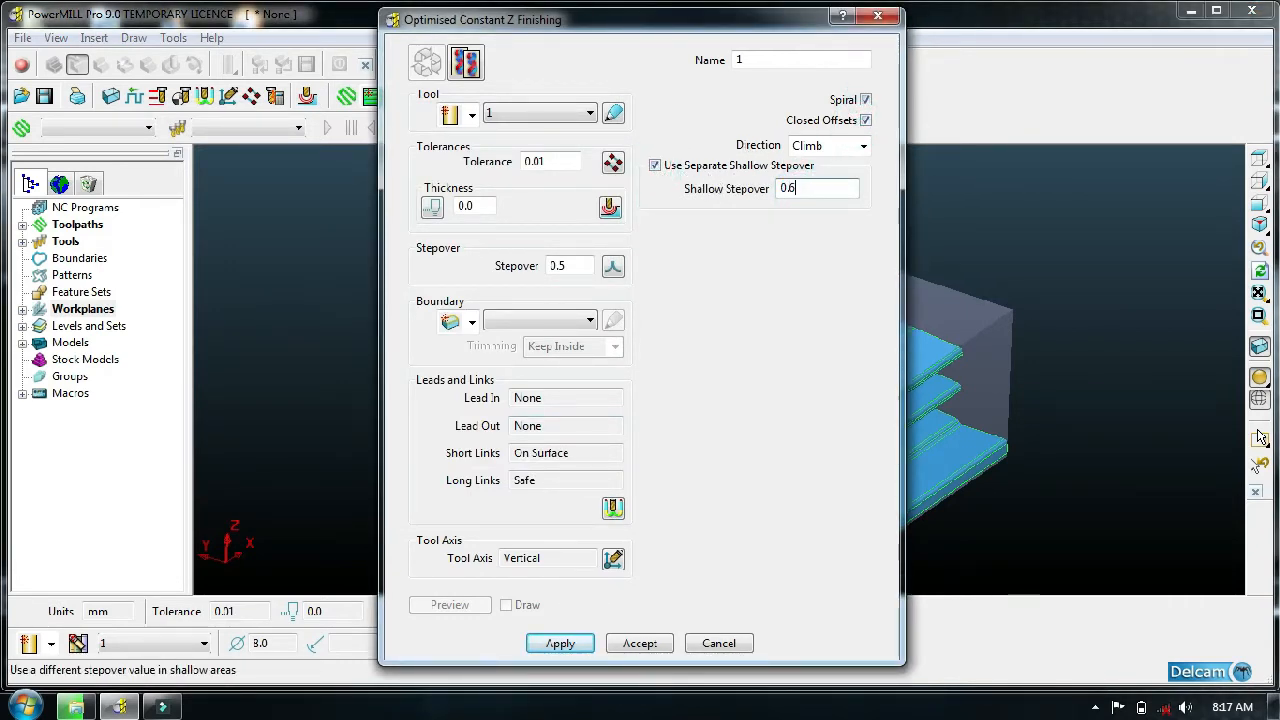
click(576, 647)
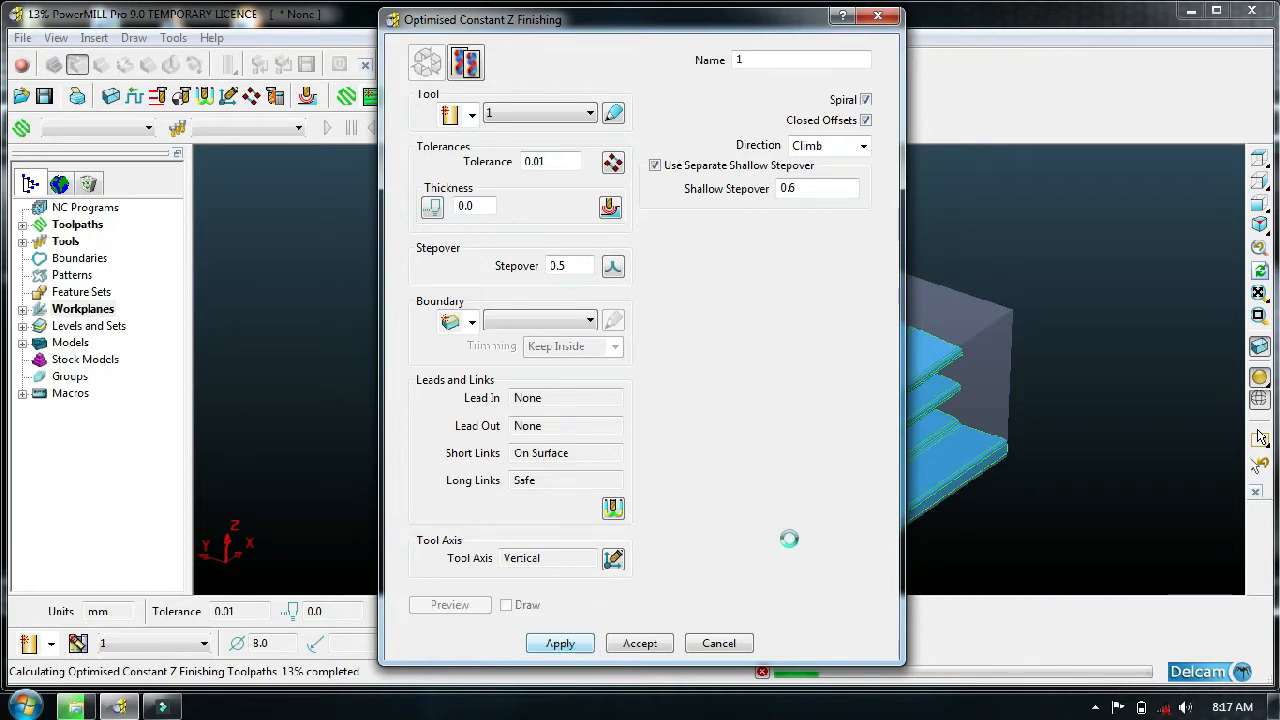
- Close the finished Optimised Constant Z Finishing settings and load toolpath 1 for simulation from its start
drag(678, 38, 424, 28)
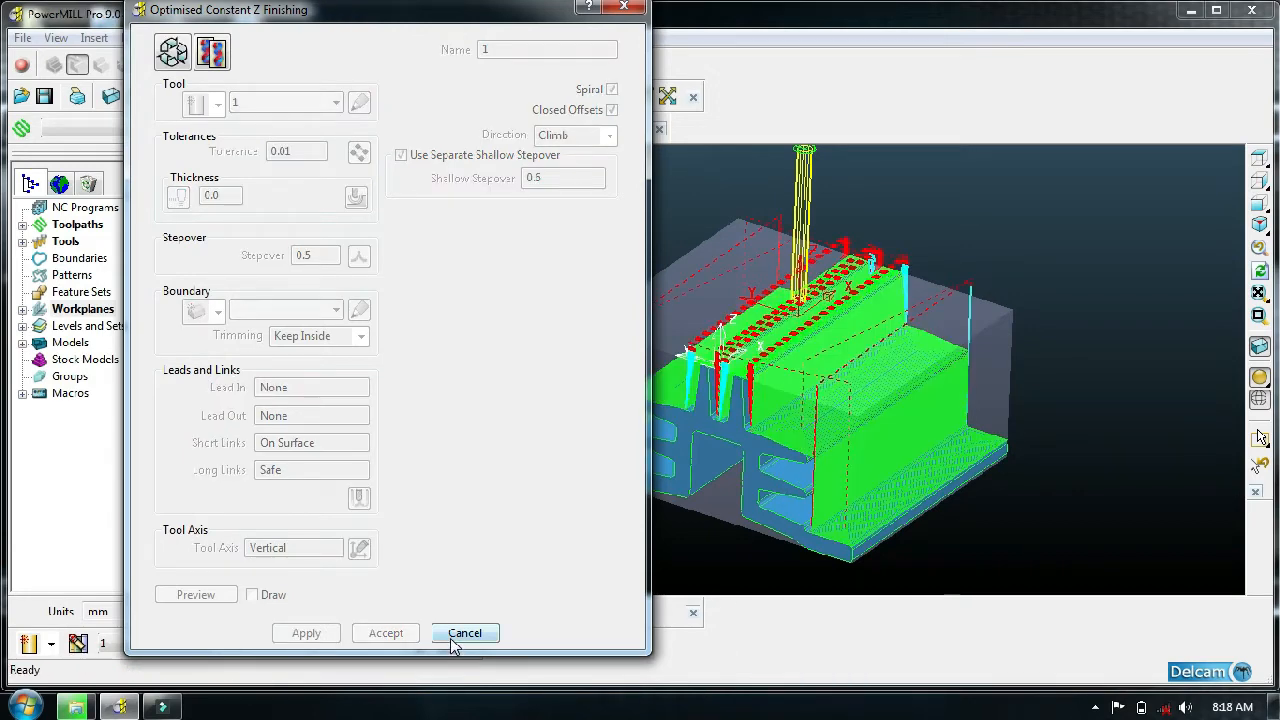
click(463, 633)
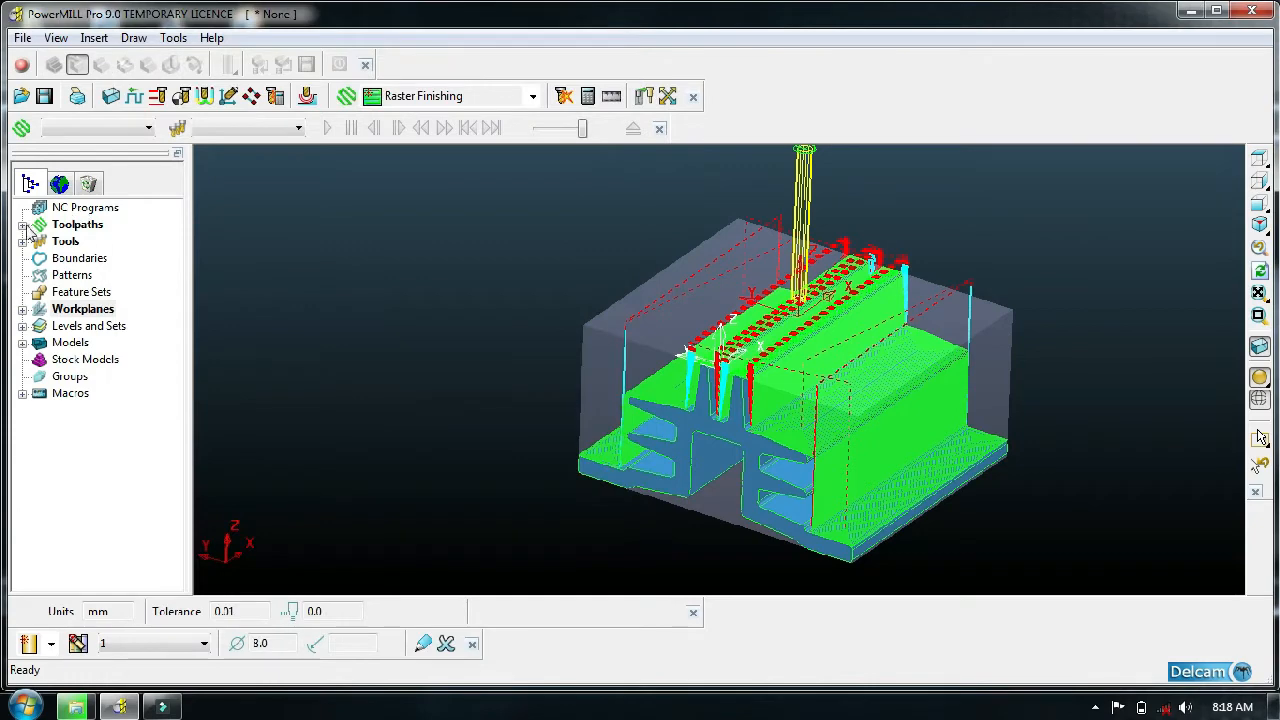
click(23, 224)
right_click(62, 244)
click(125, 150)
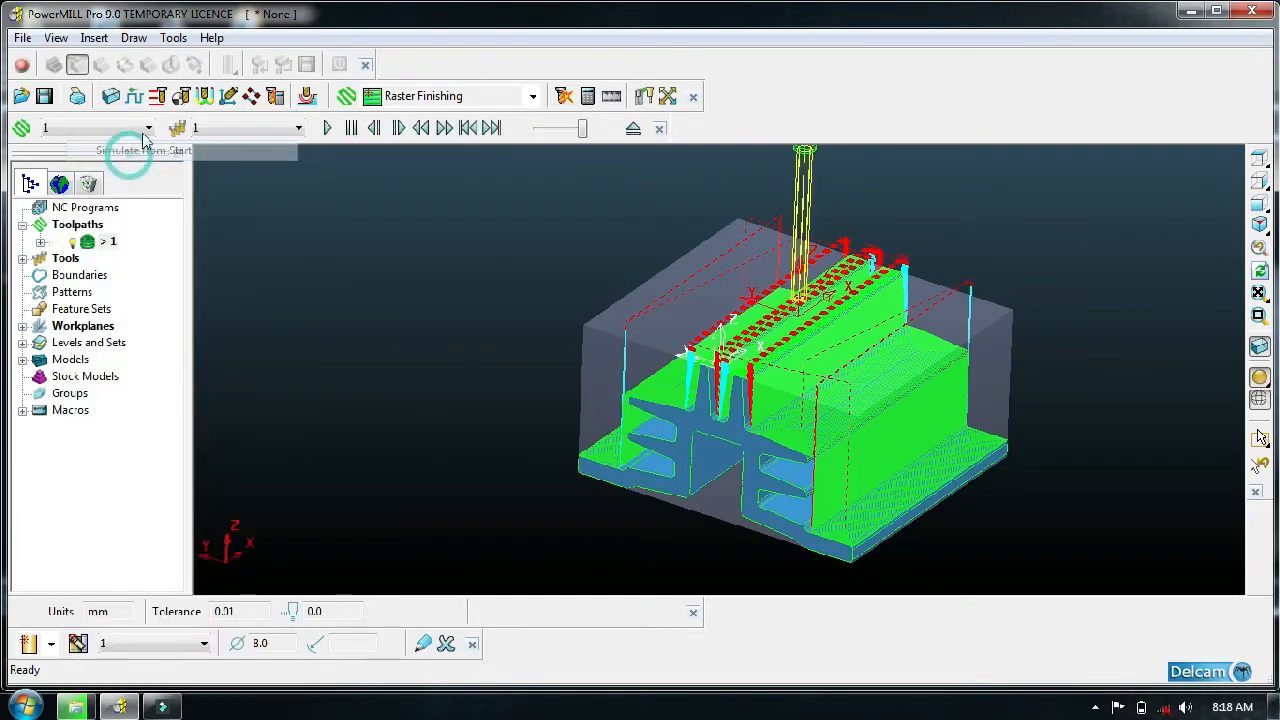
- Turn on ViewMill with cutting-direction shading in an isometric view and play the simulation of toolpath 1
click(21, 64)
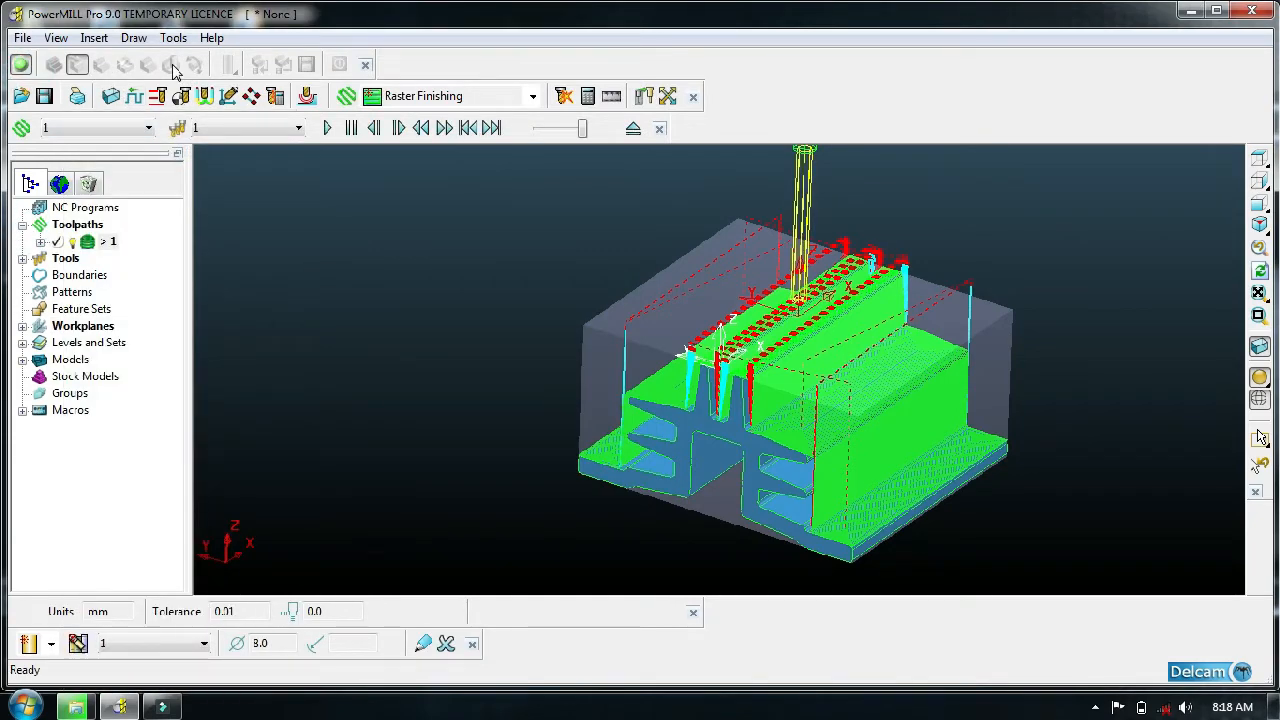
click(172, 66)
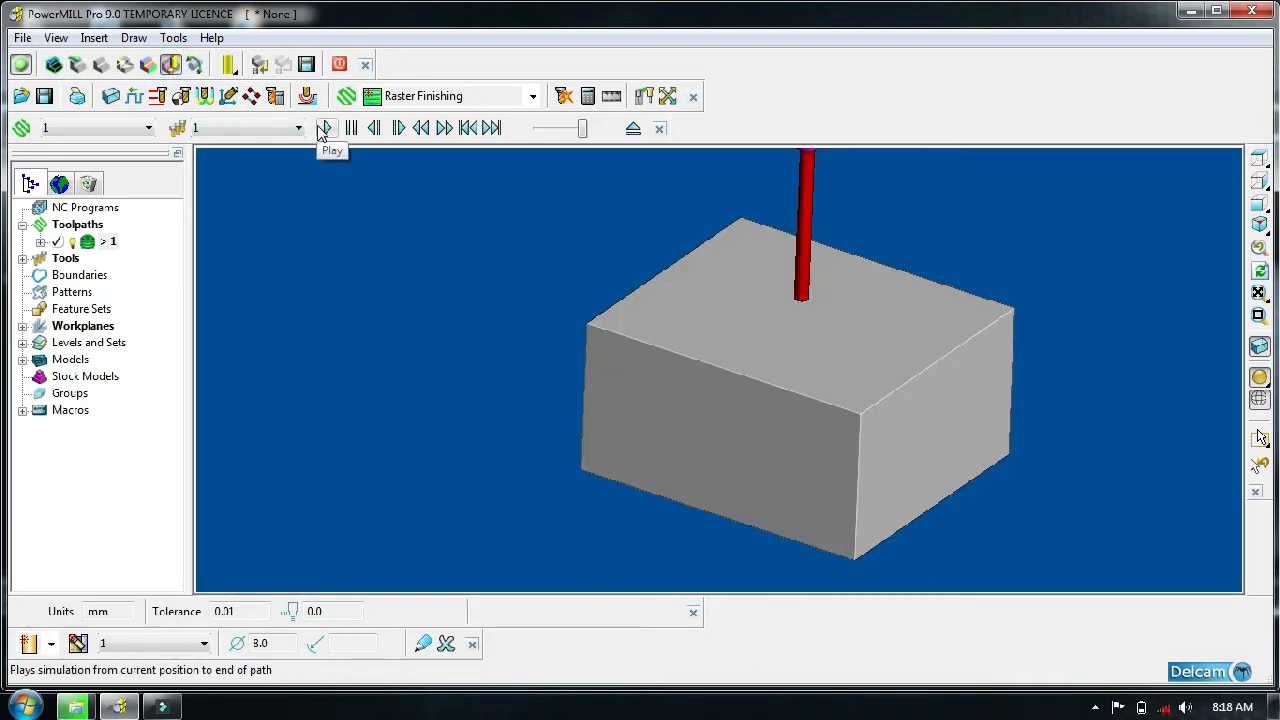
click(1259, 225)
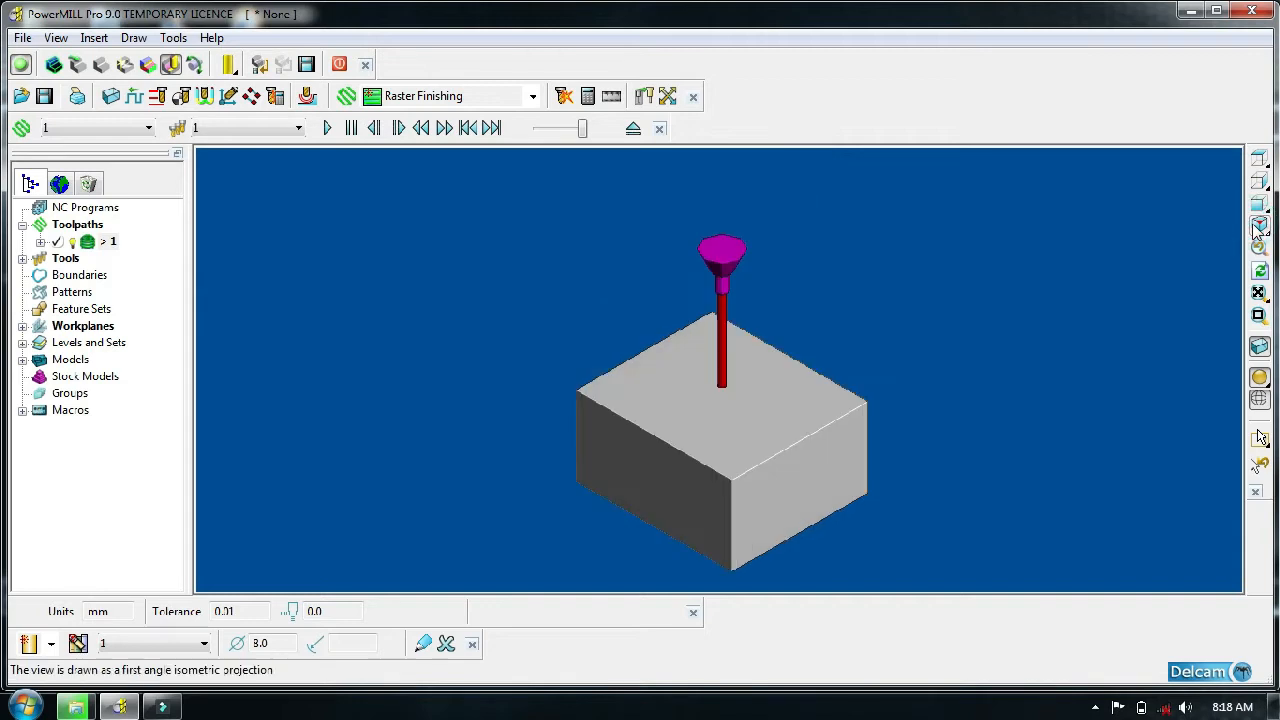
click(327, 128)
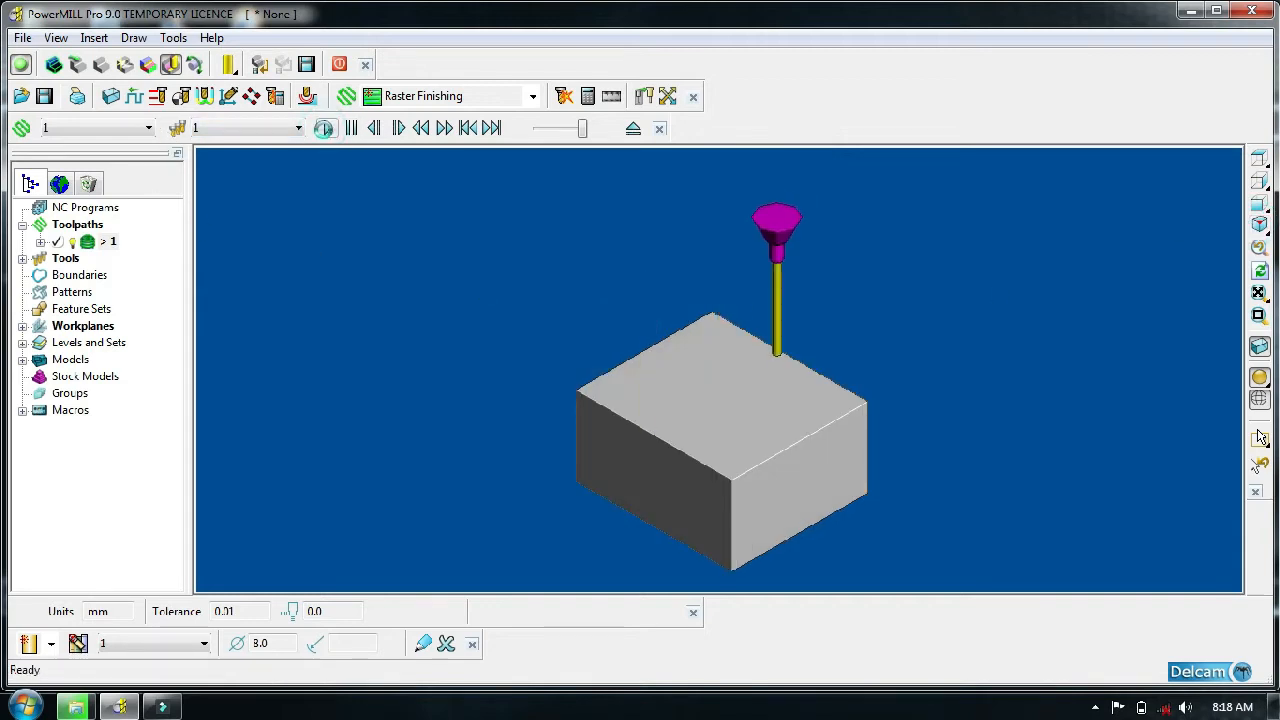
click(323, 128)
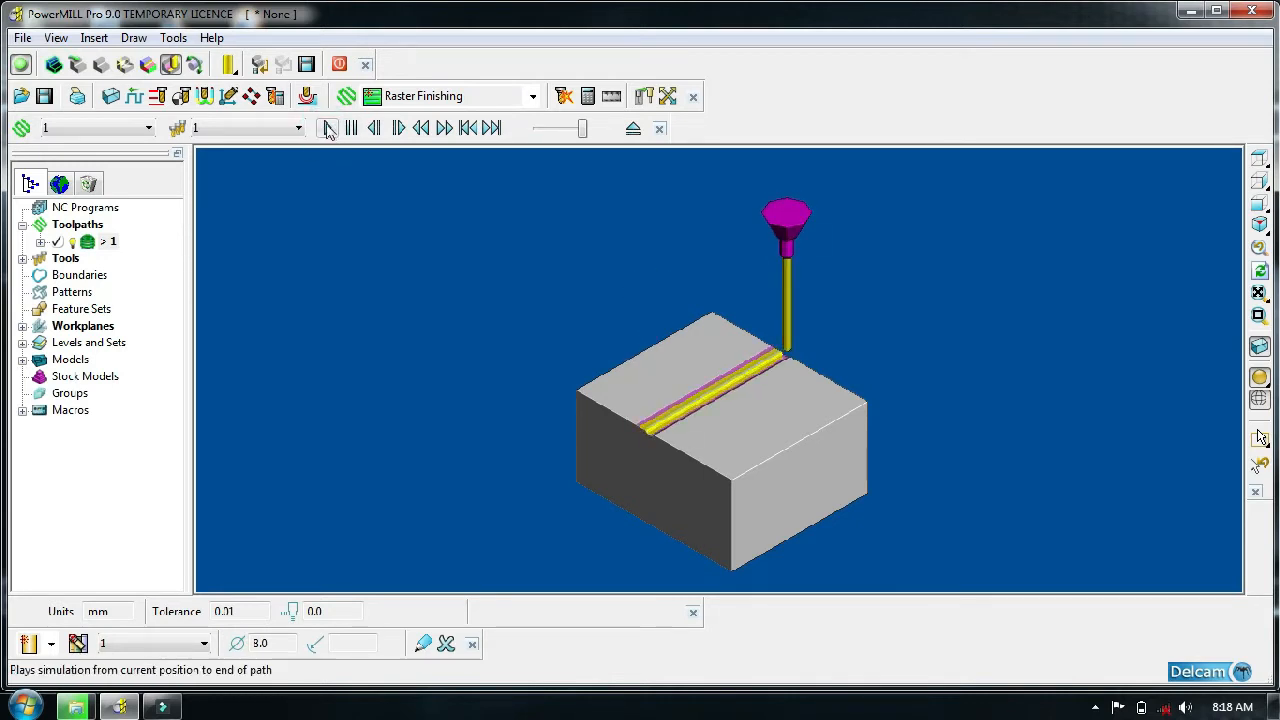
- Set the rapid move type to Skim in the rapid move heights and accept
click(186, 98)
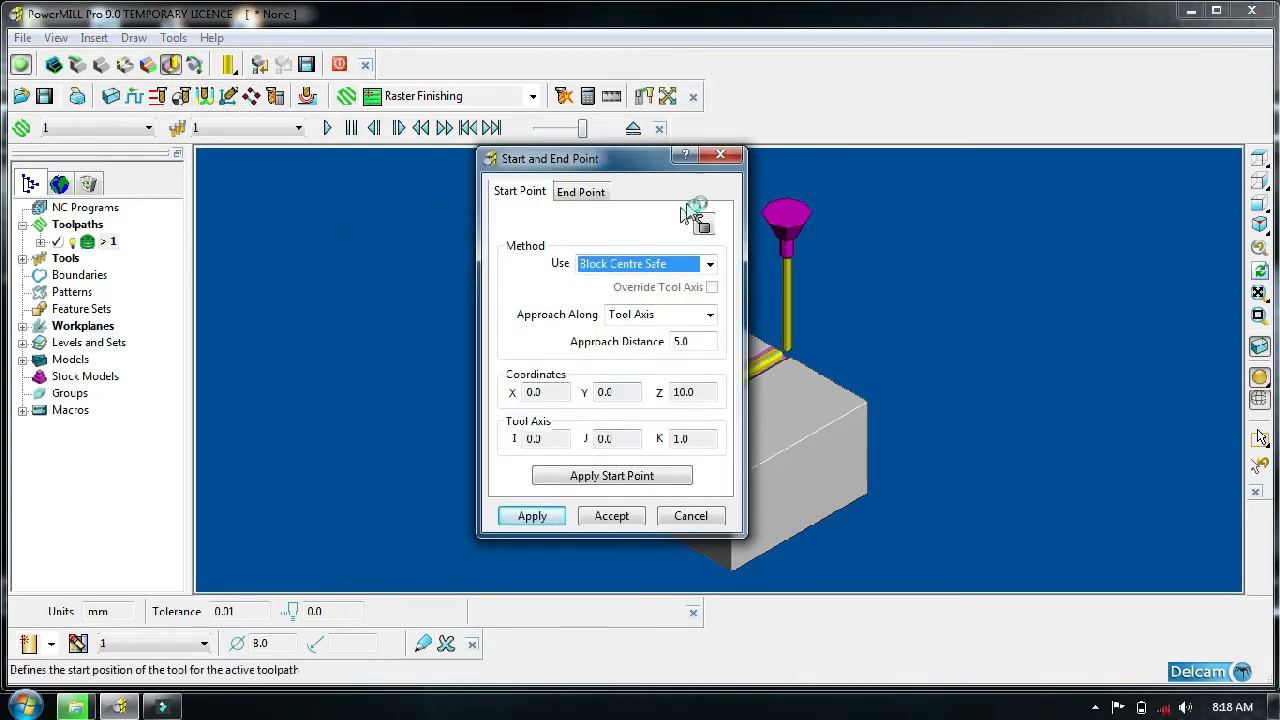
click(720, 155)
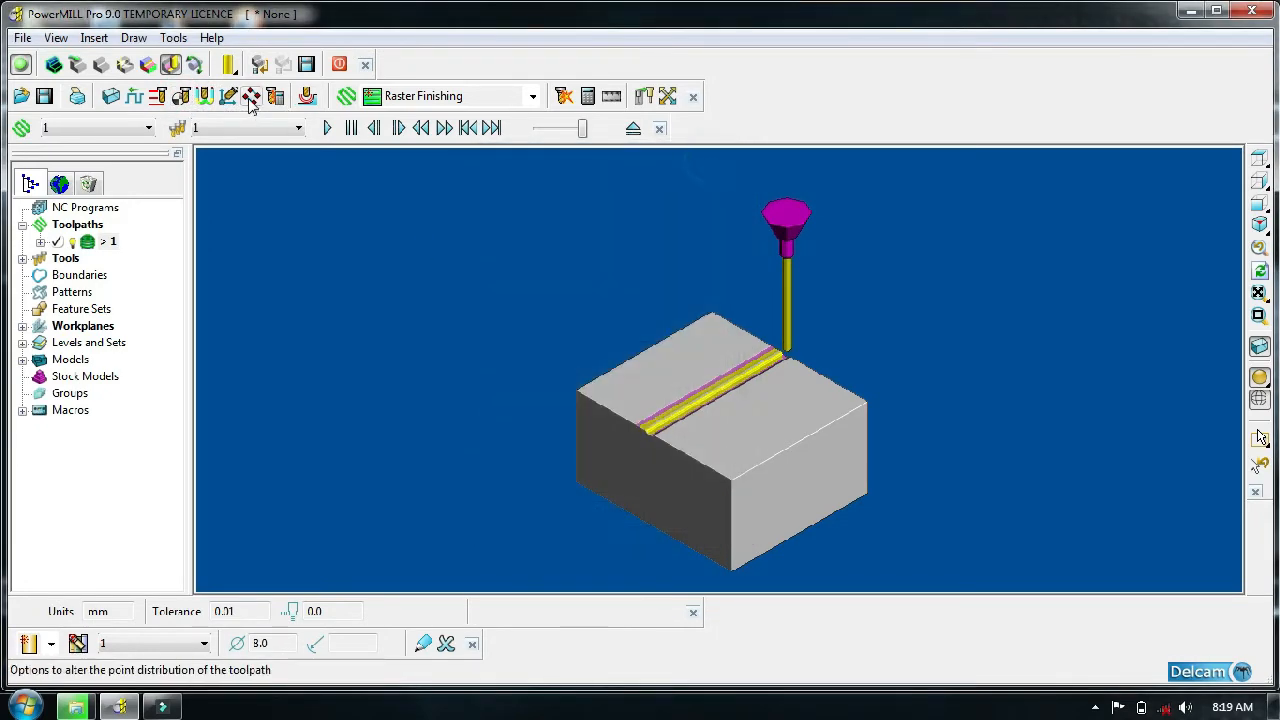
click(161, 98)
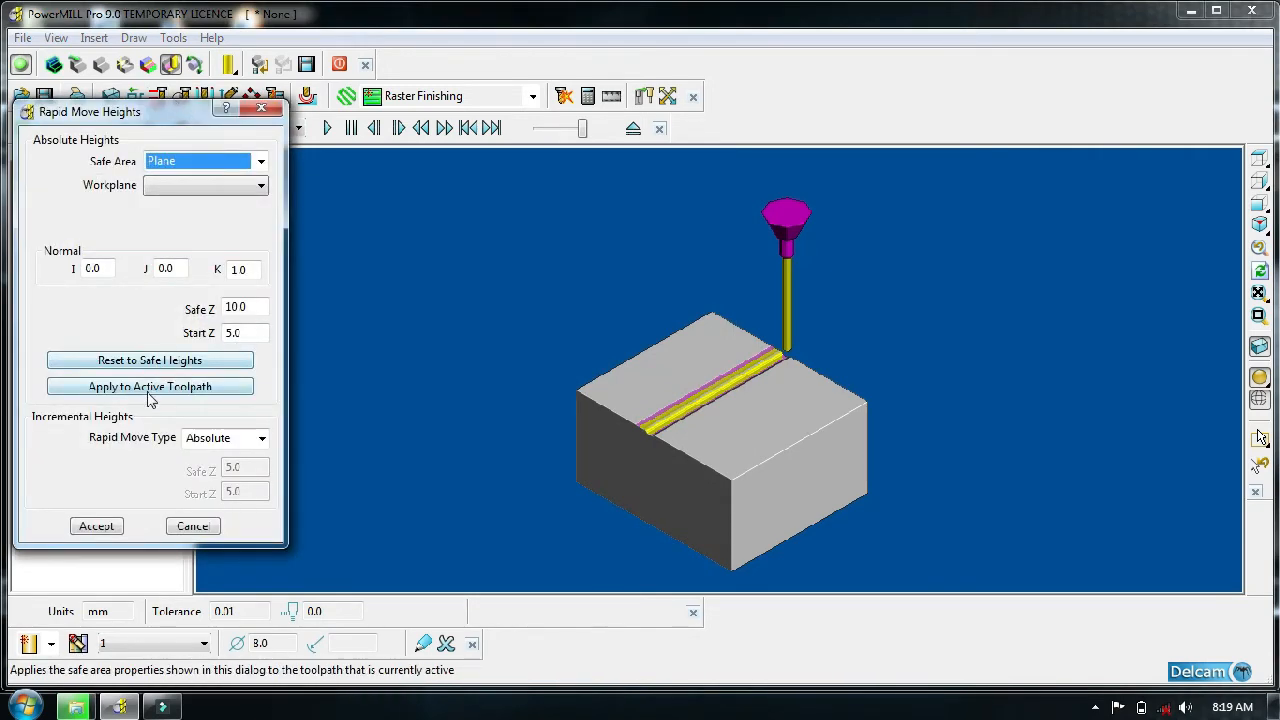
click(220, 439)
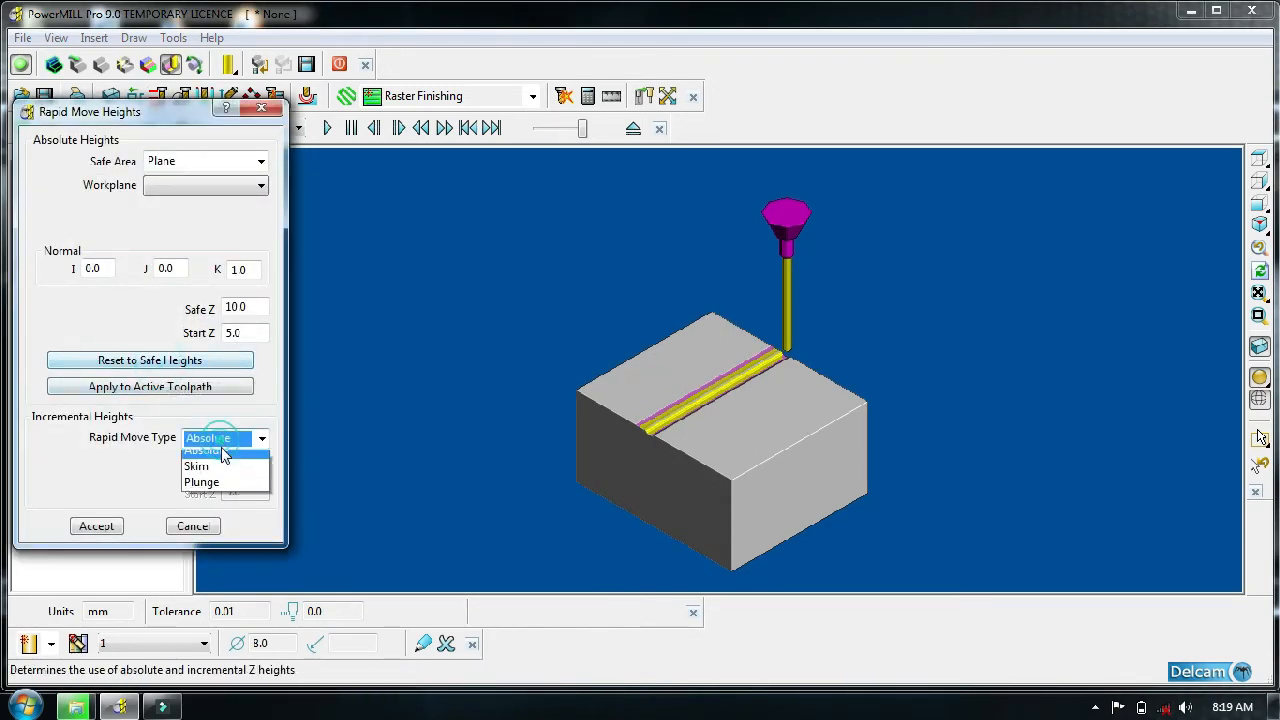
click(197, 466)
click(96, 526)
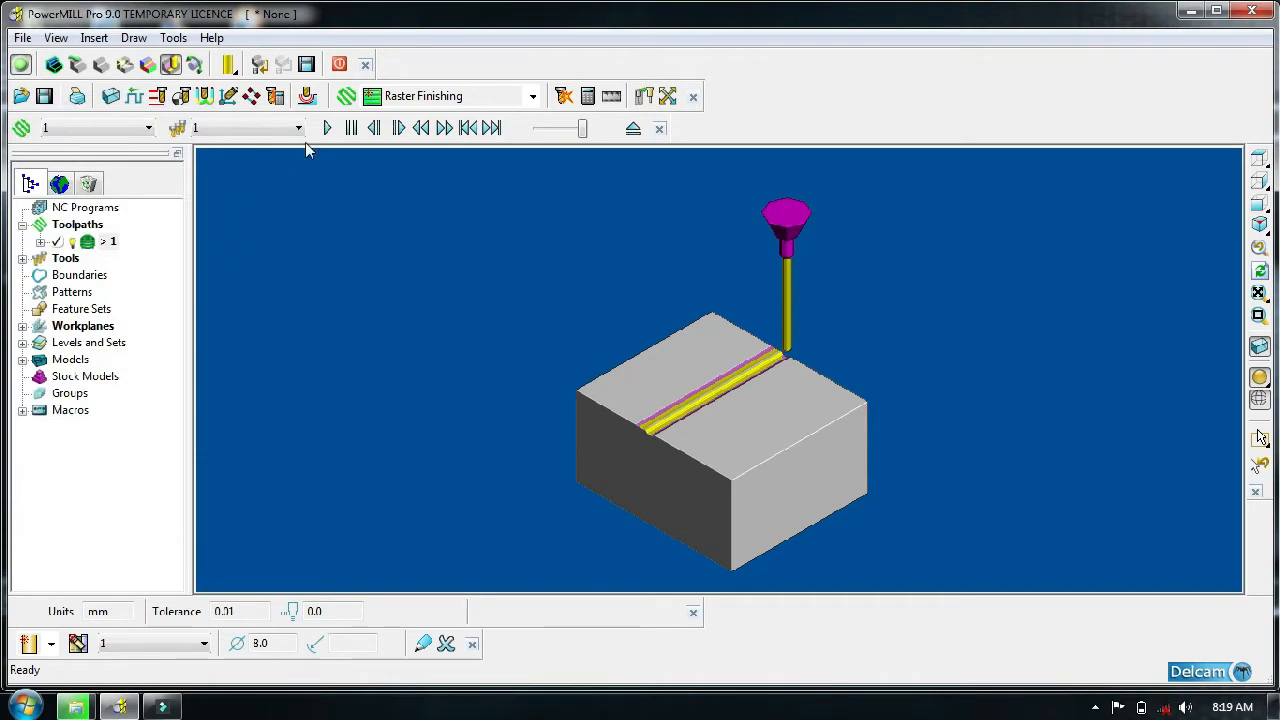
- Restart the simulation of toolpath 1 from its start and play it to the end
right_click(112, 242)
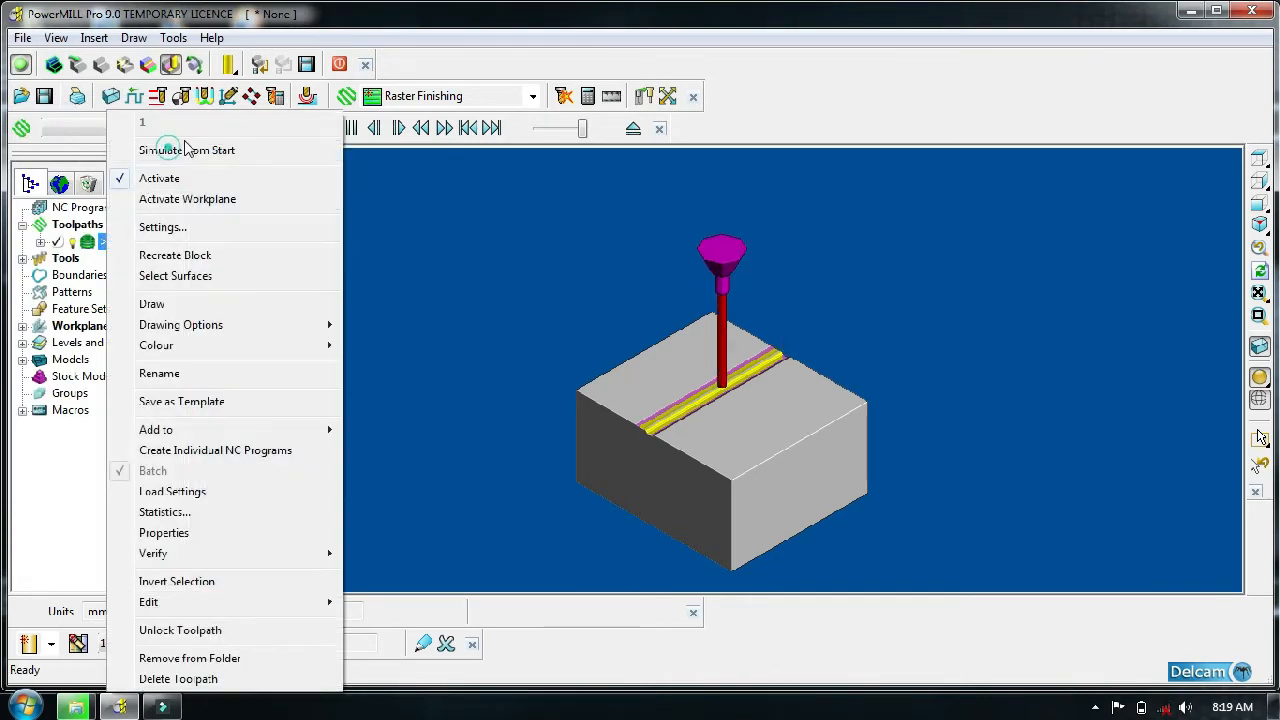
click(166, 149)
click(328, 130)
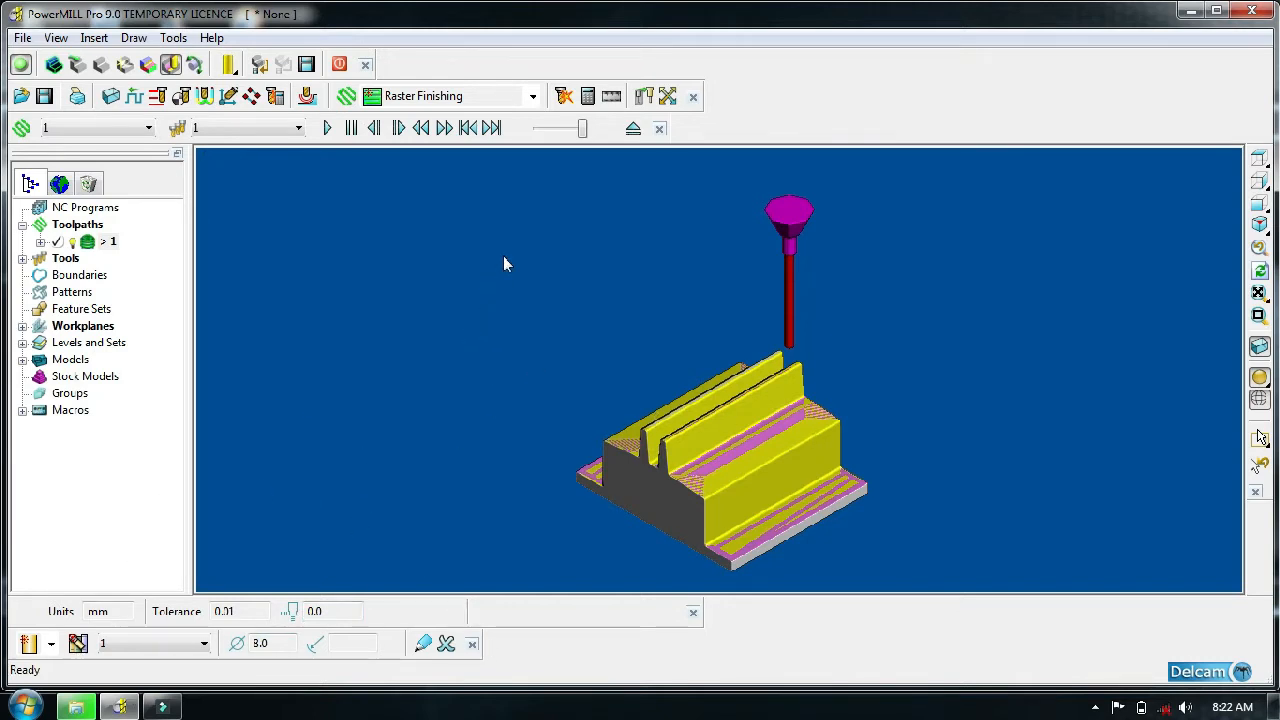
- Create a Projection Plane Finishing toolpath and add a new Tipped Disc tool for it
click(346, 96)
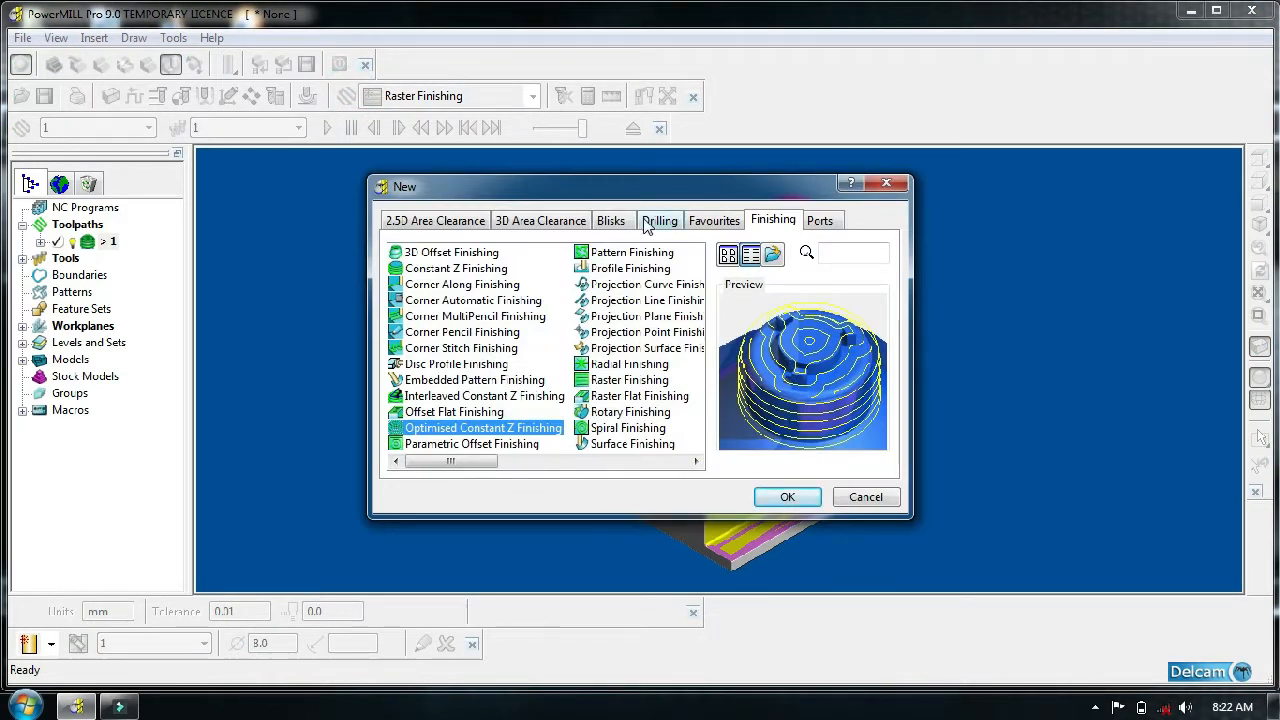
click(641, 318)
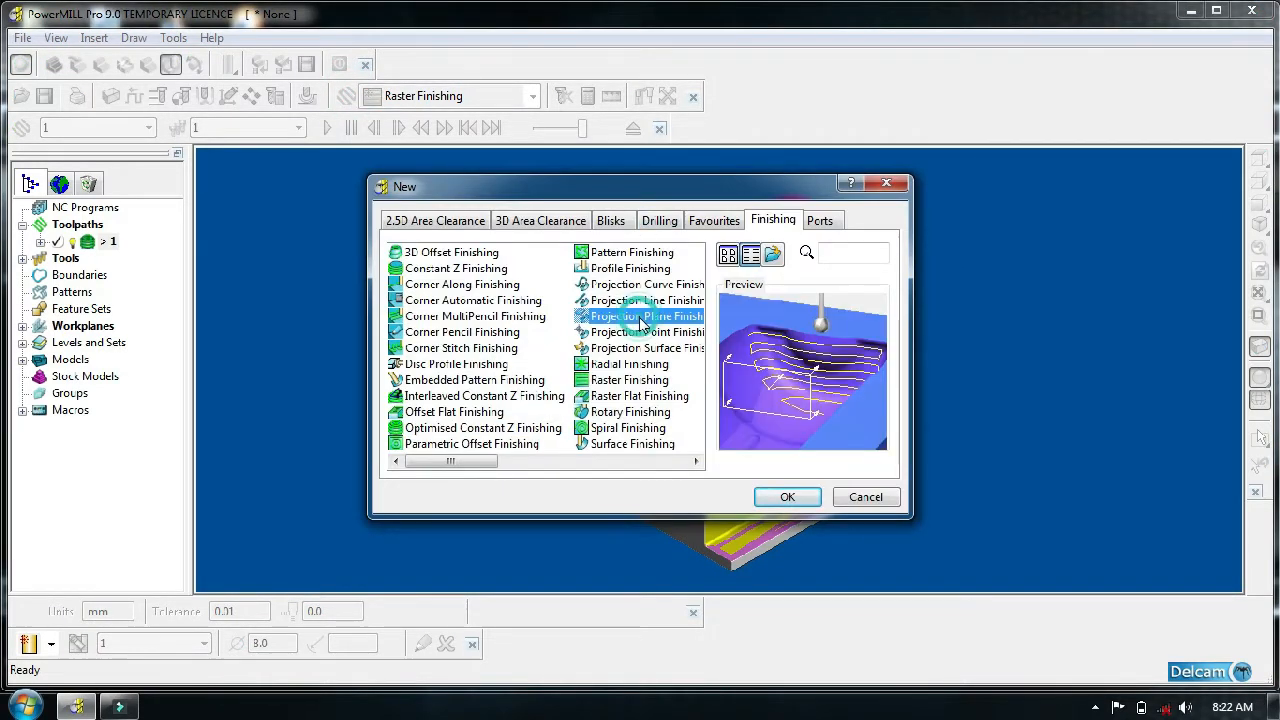
click(777, 503)
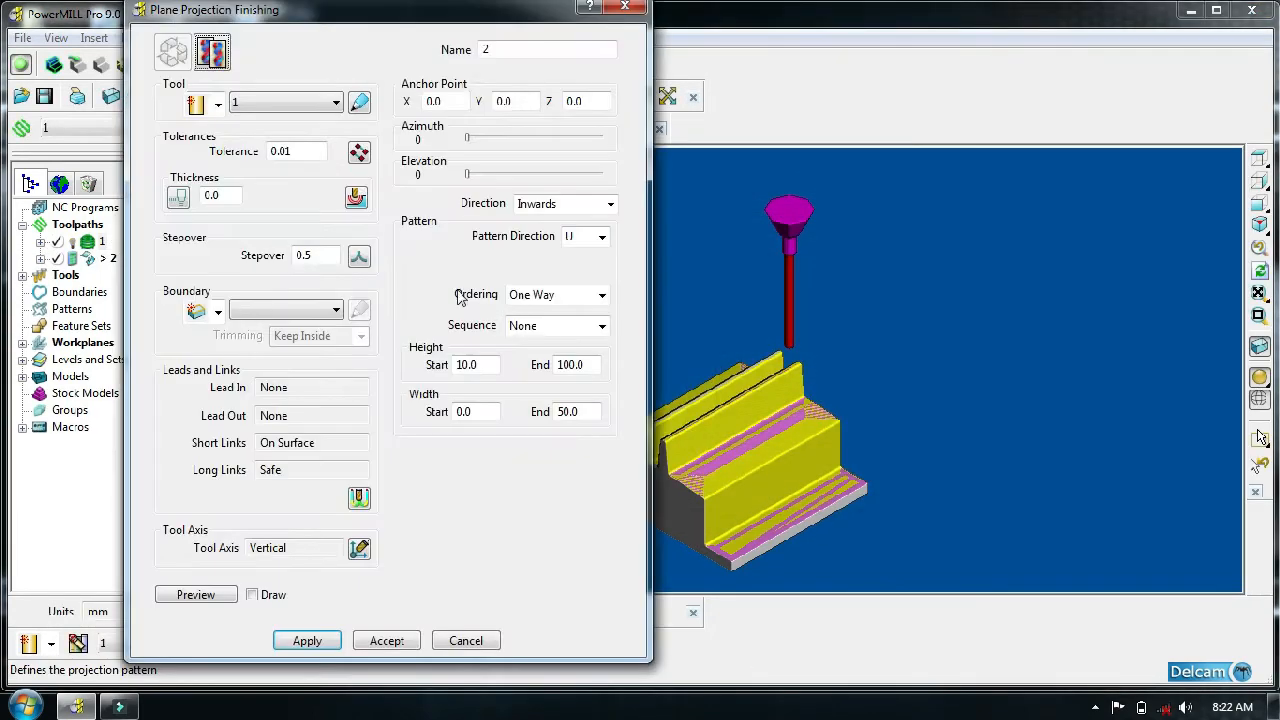
click(219, 104)
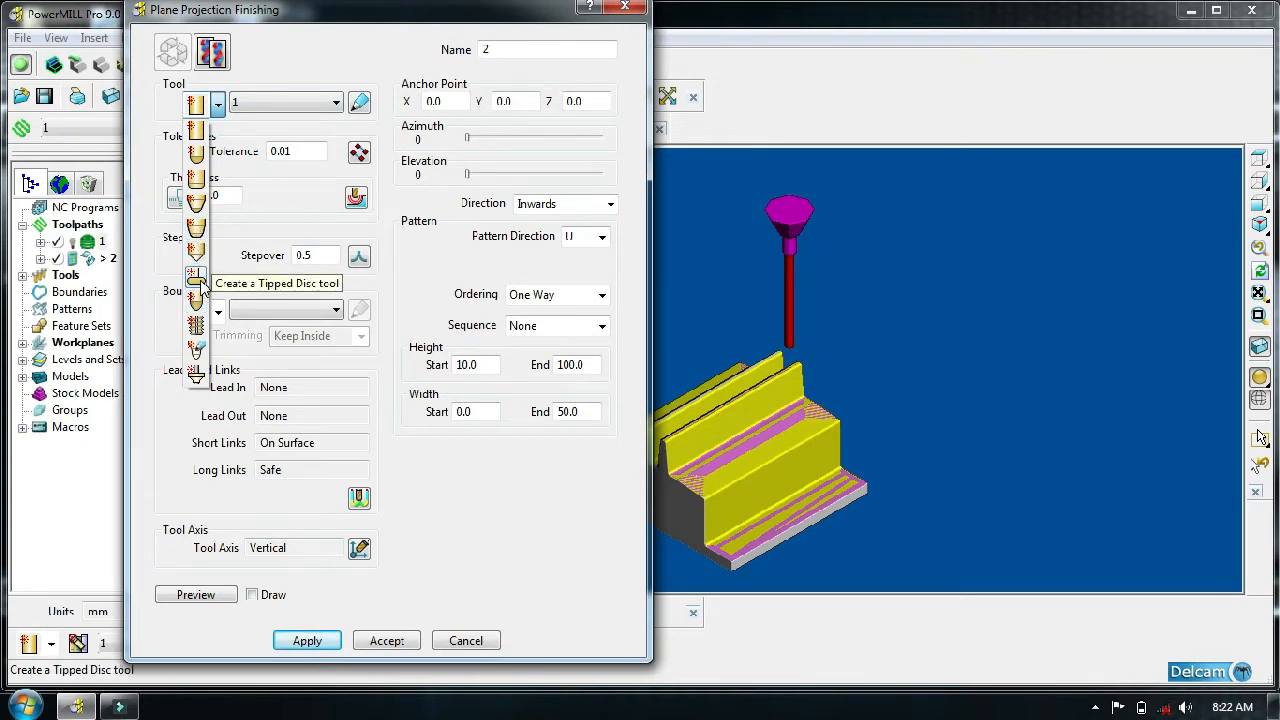
click(197, 283)
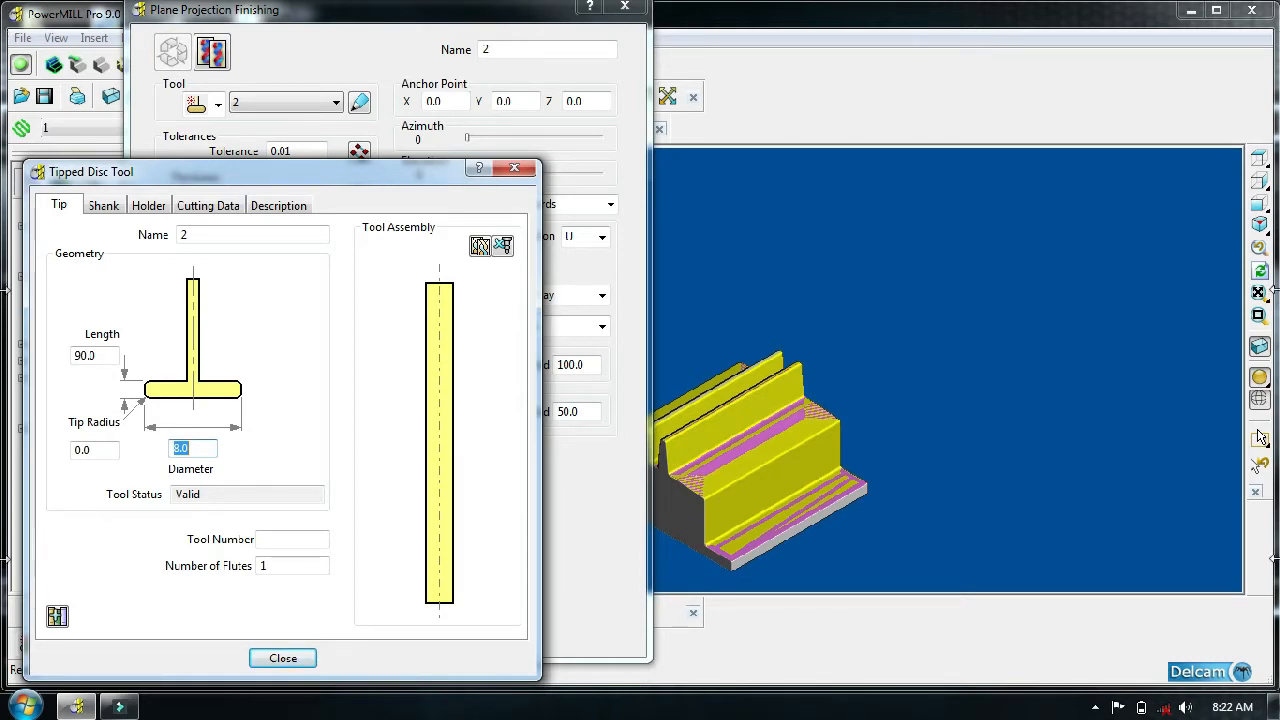
- Move the toolpath and tool dialogs apart, check the block's limits and close the block settings
mouse_move(76, 706)
drag(392, 187, 926, 146)
drag(497, 10, 349, 544)
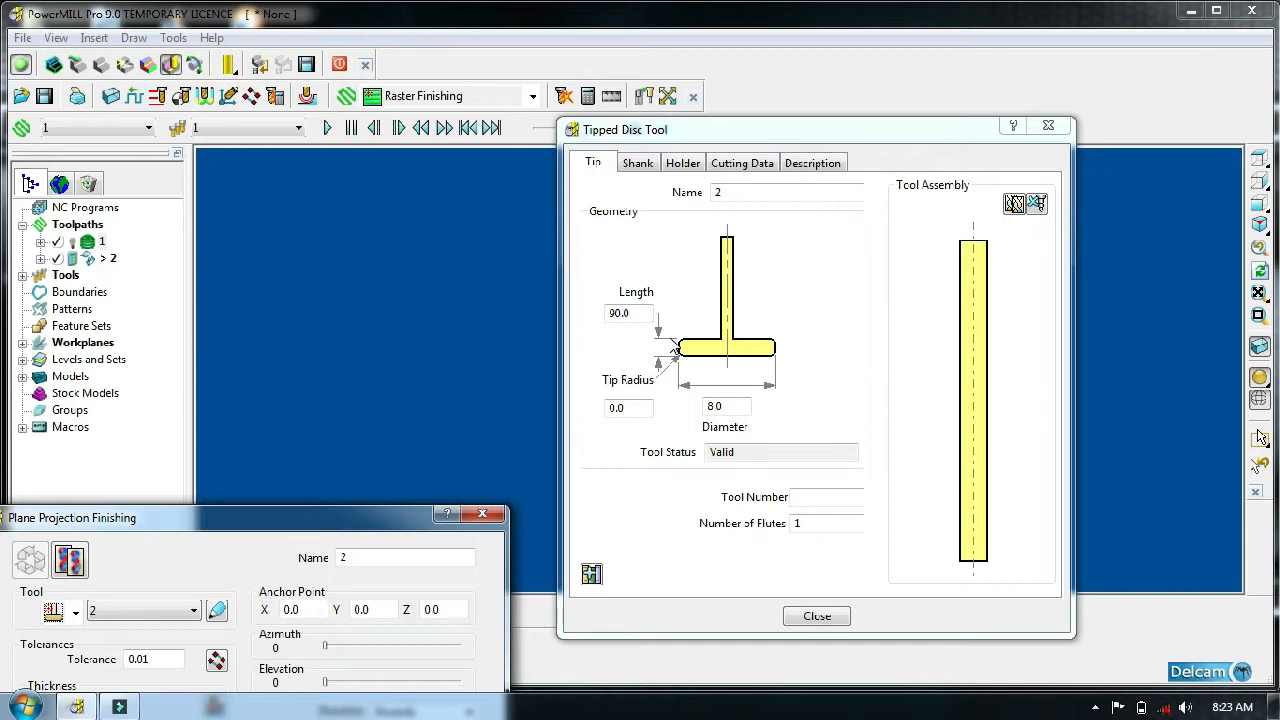
click(110, 96)
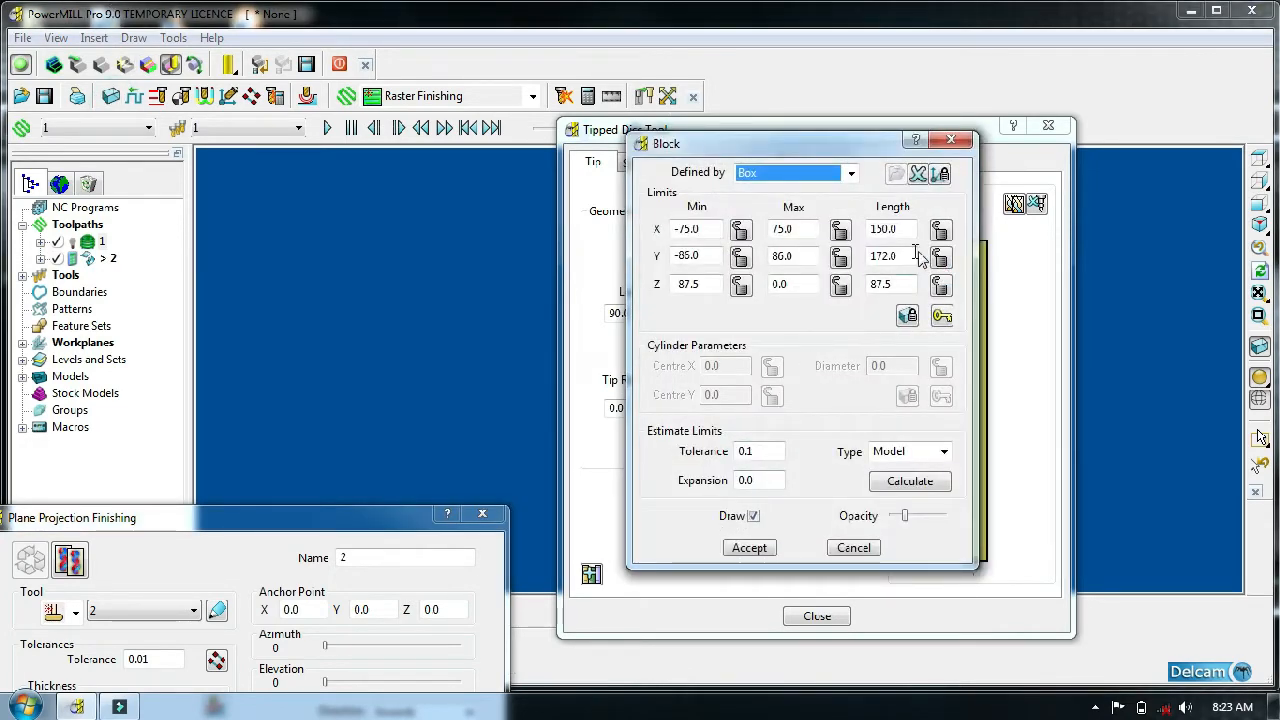
click(961, 138)
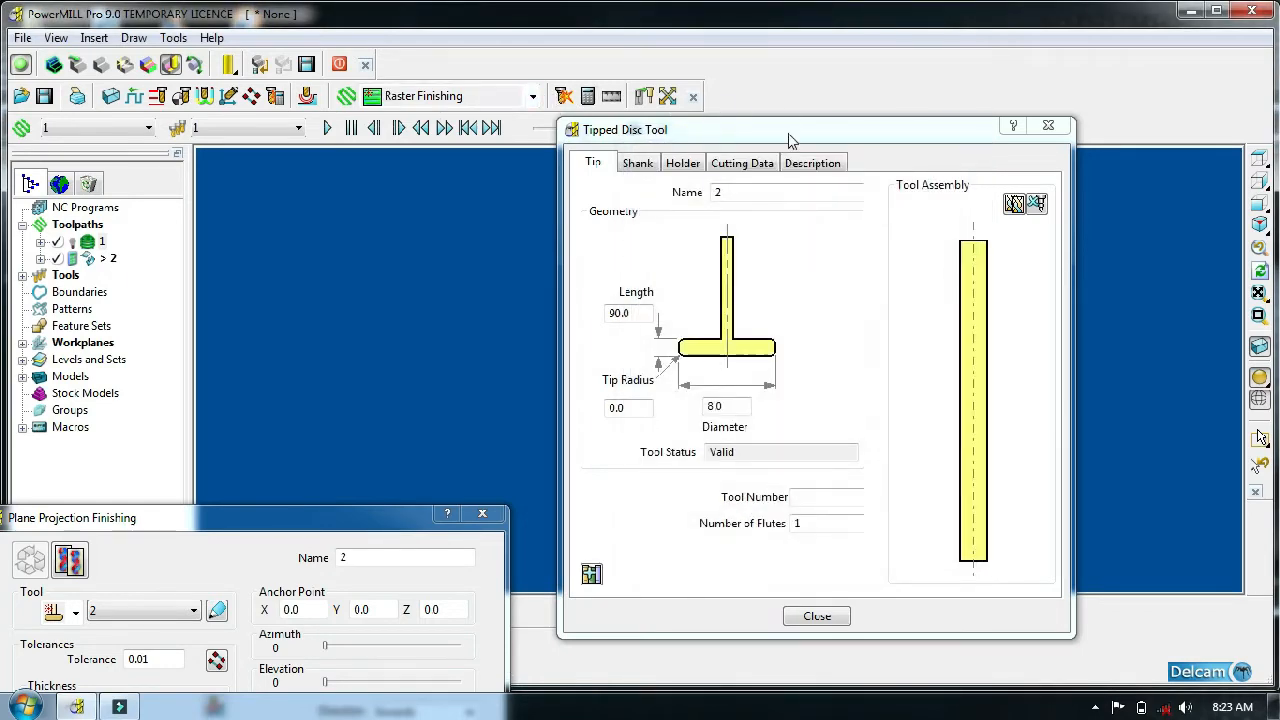
- Clear the tool dialog from the model area and switch the ViewMill display to no image to show the model
drag(788, 140, 588, 628)
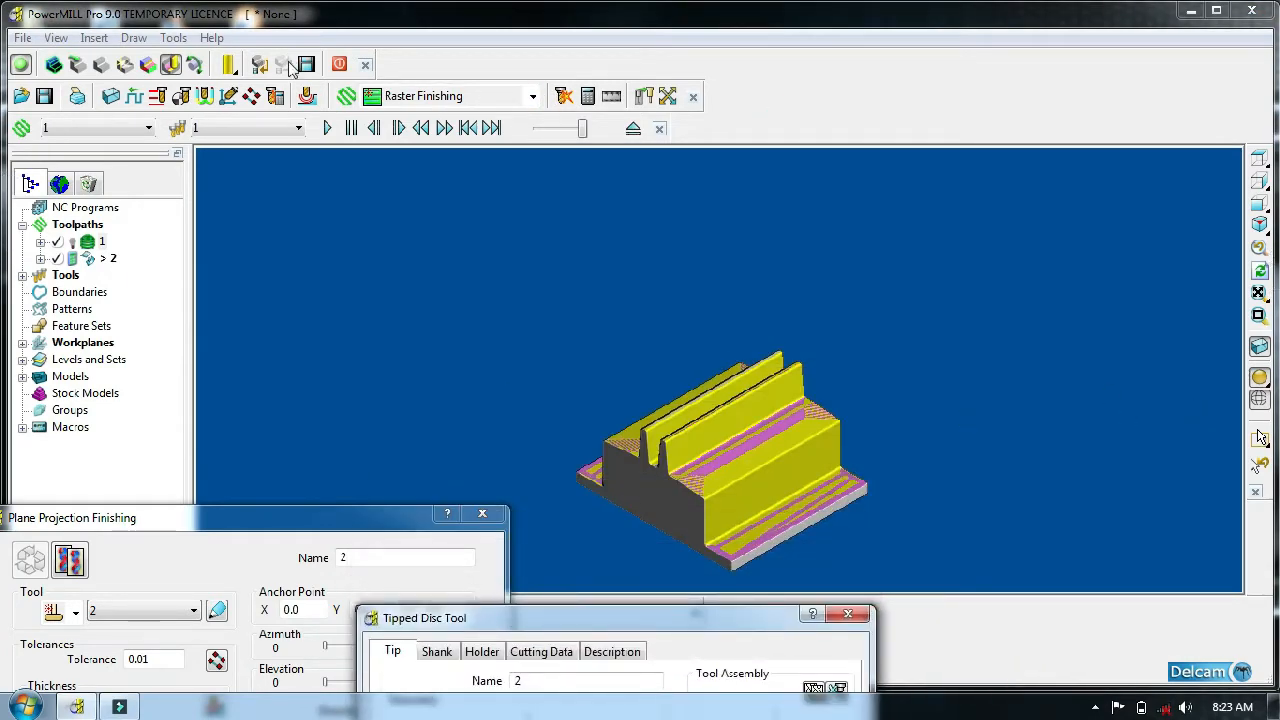
click(57, 65)
click(630, 129)
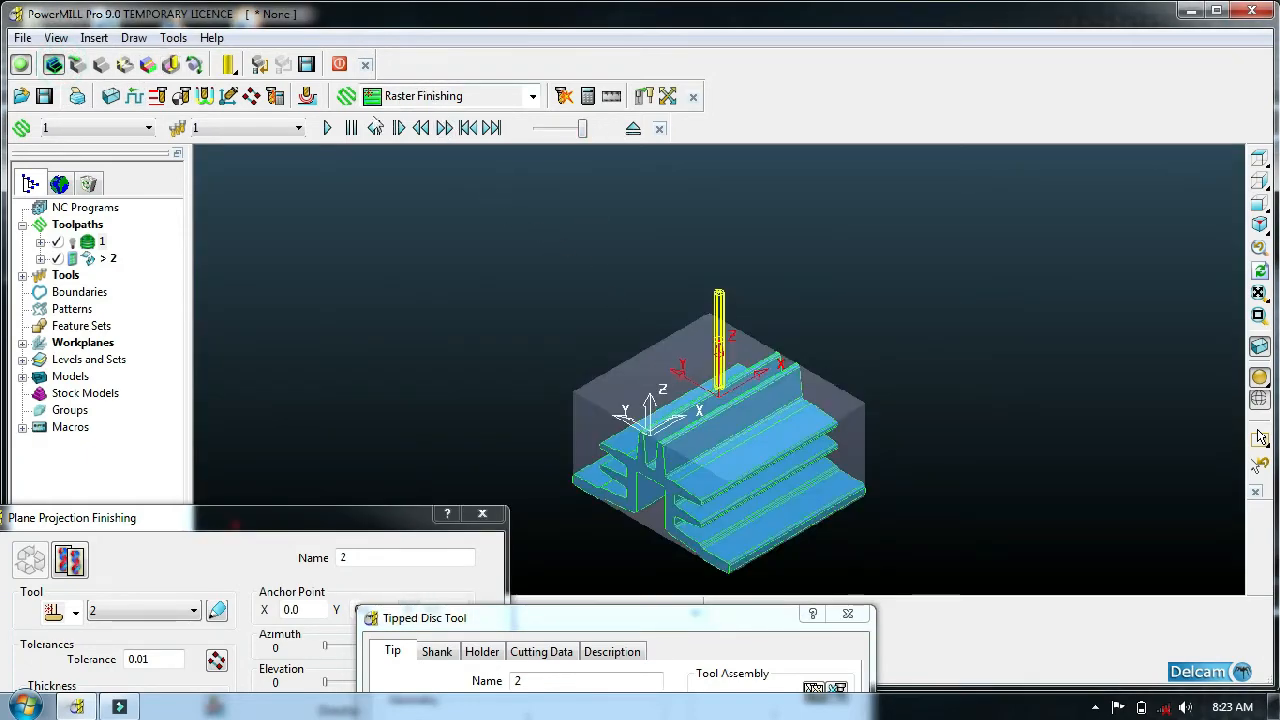
- Measure the line from root to tip along the underside of the heatsink's upper side fin
click(611, 96)
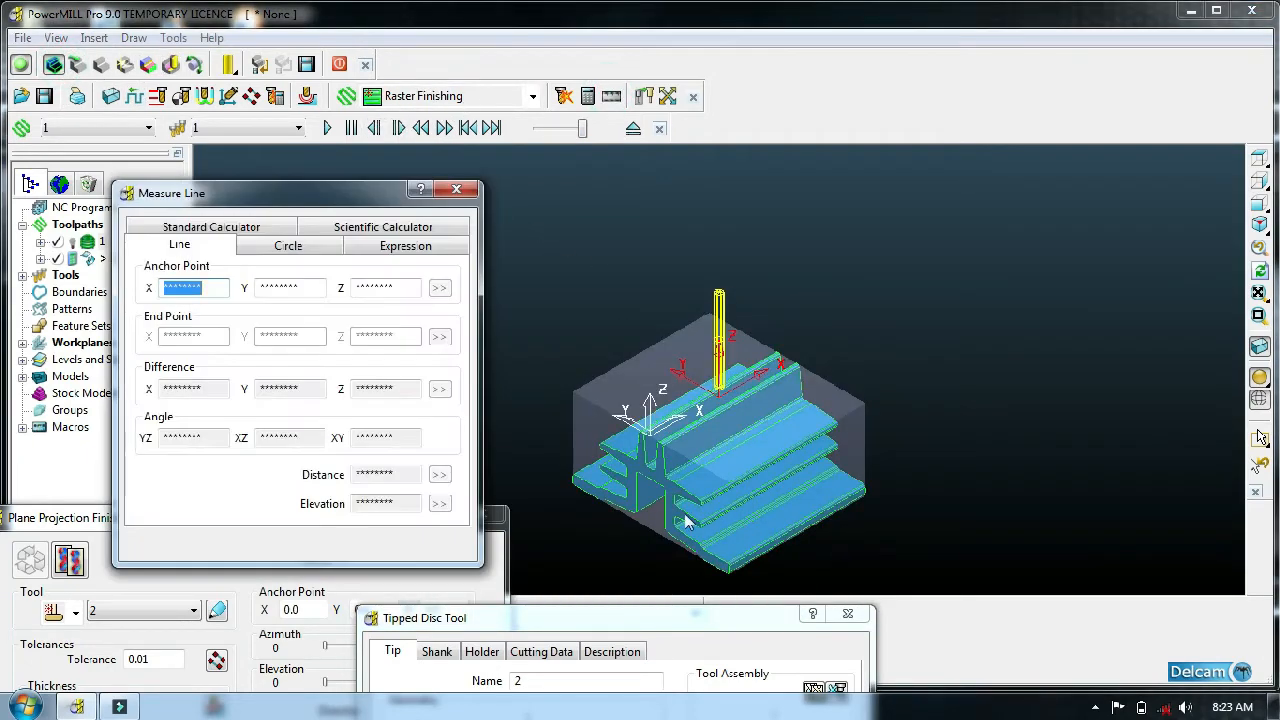
middle_drag(752, 481, 700, 400)
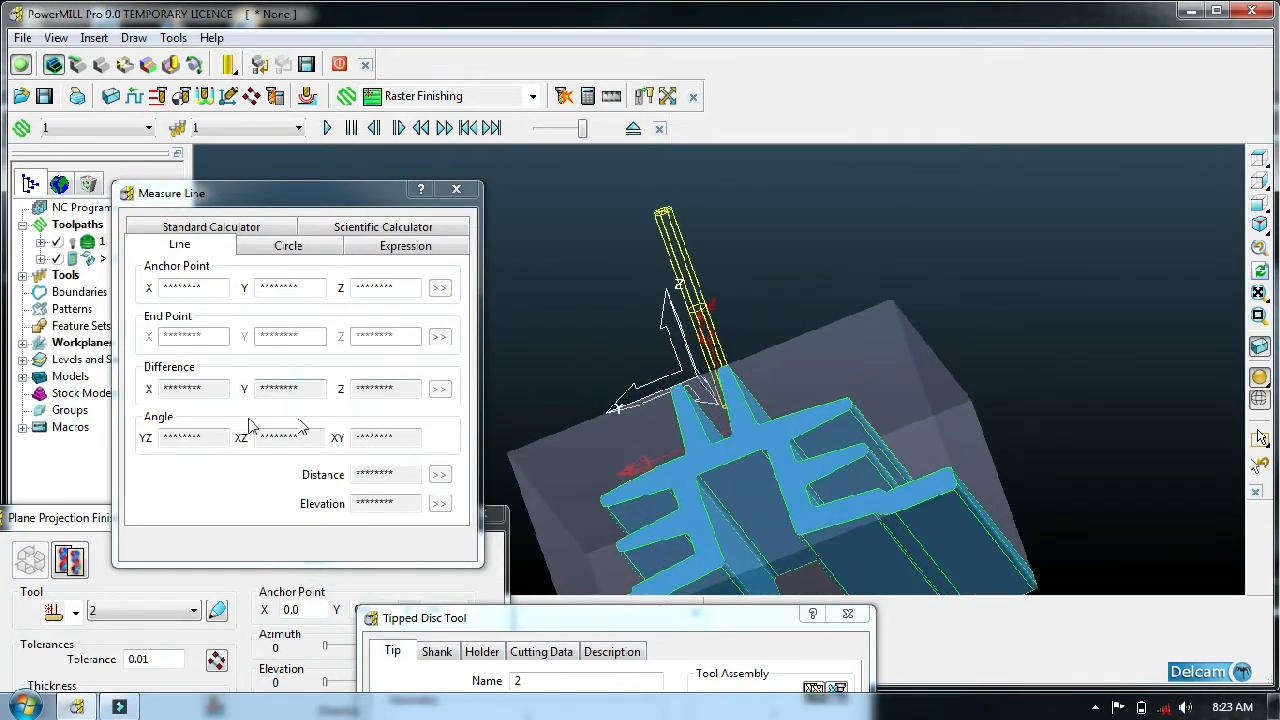
click(785, 452)
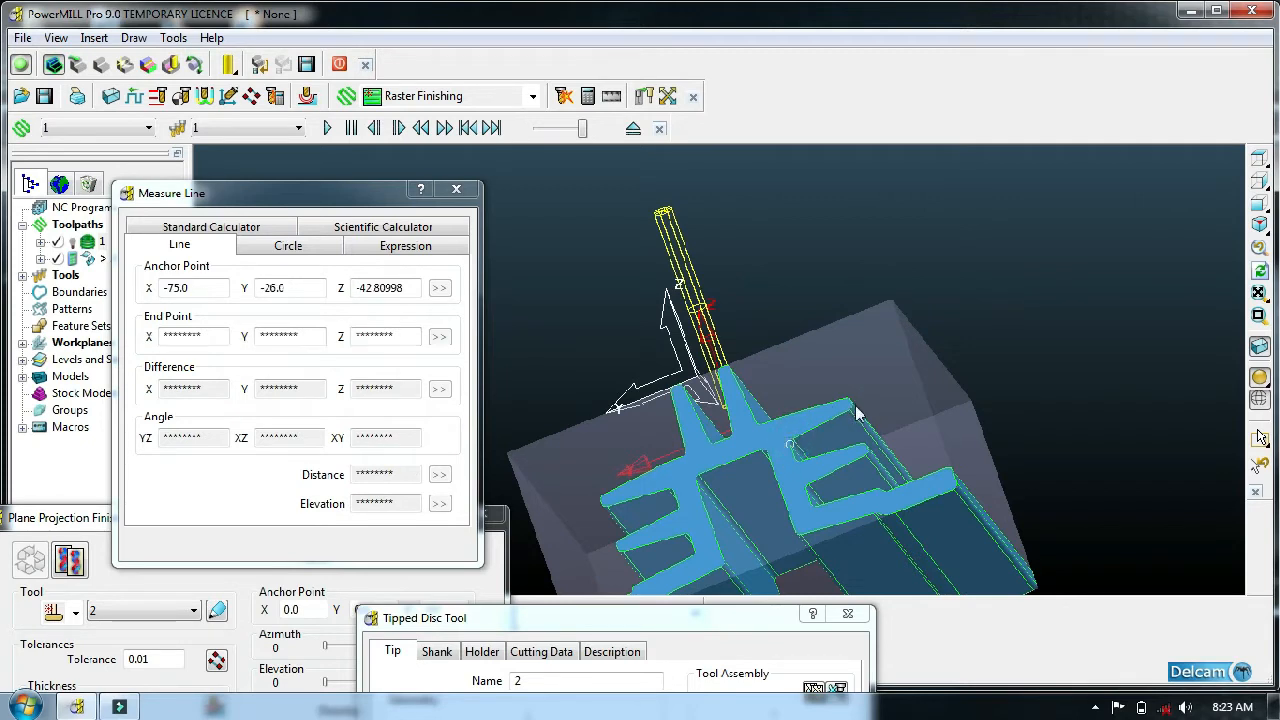
click(843, 423)
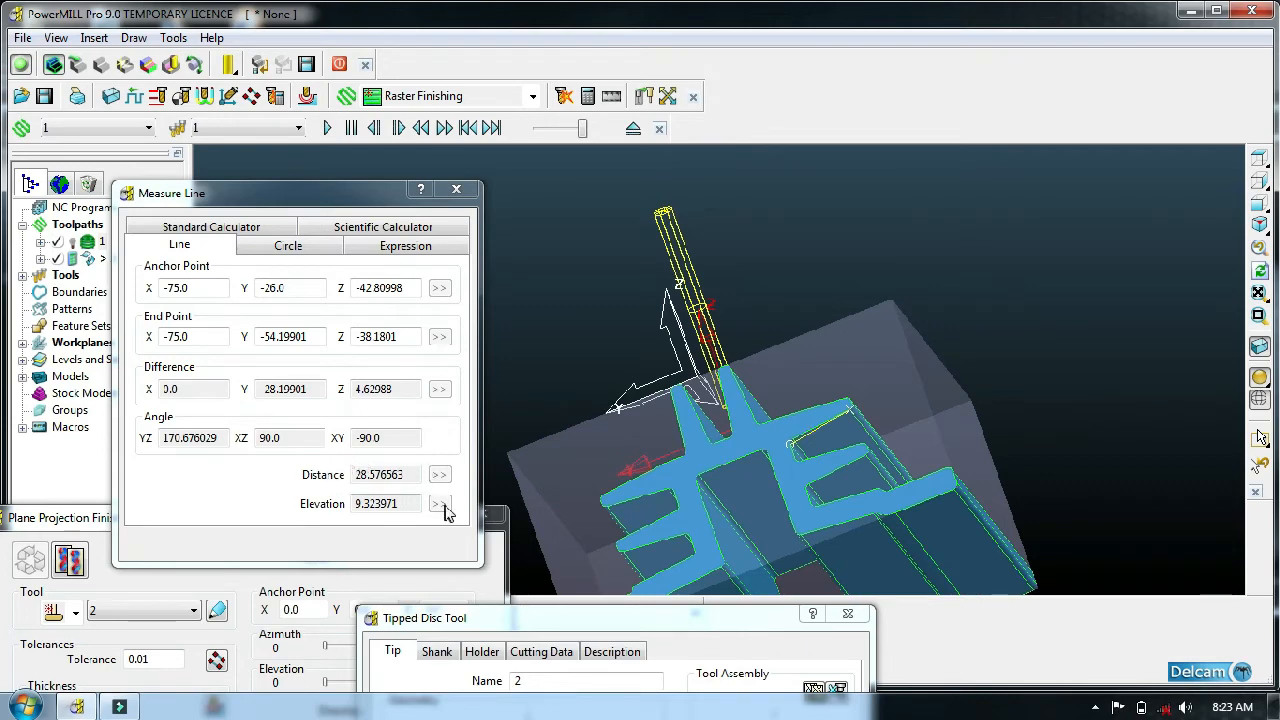
click(456, 190)
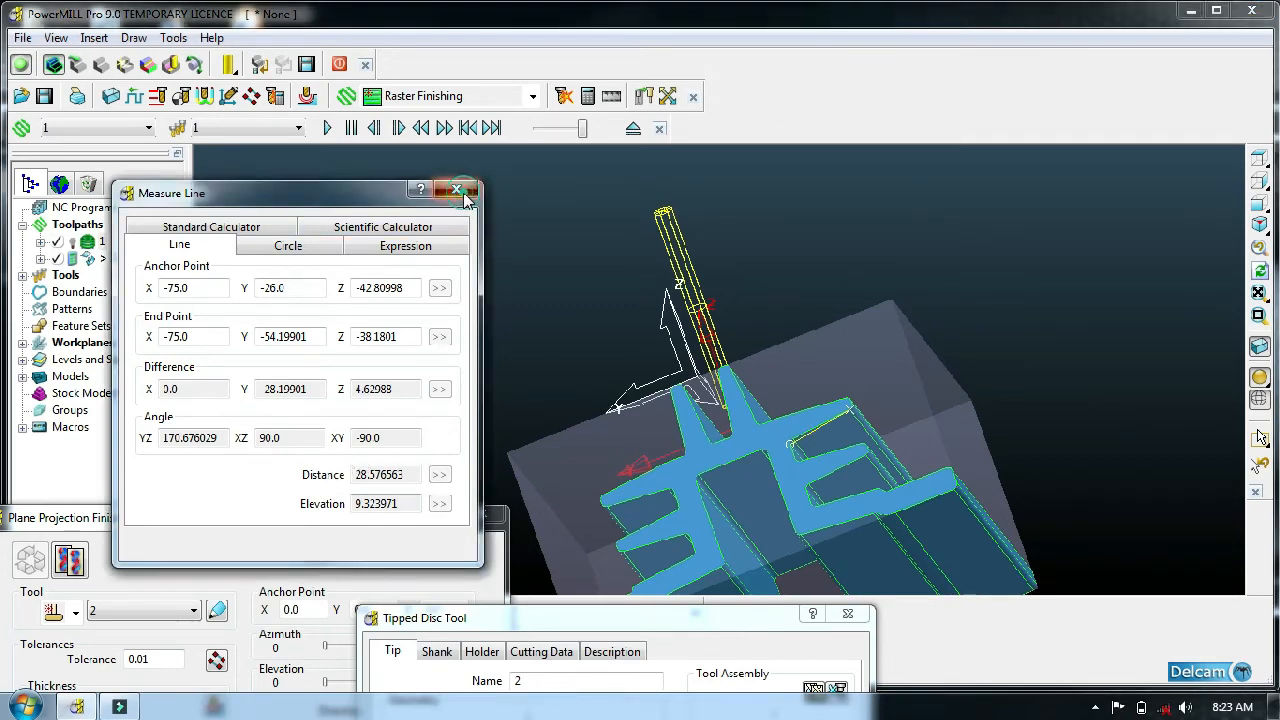
middle_drag(879, 280, 642, 559)
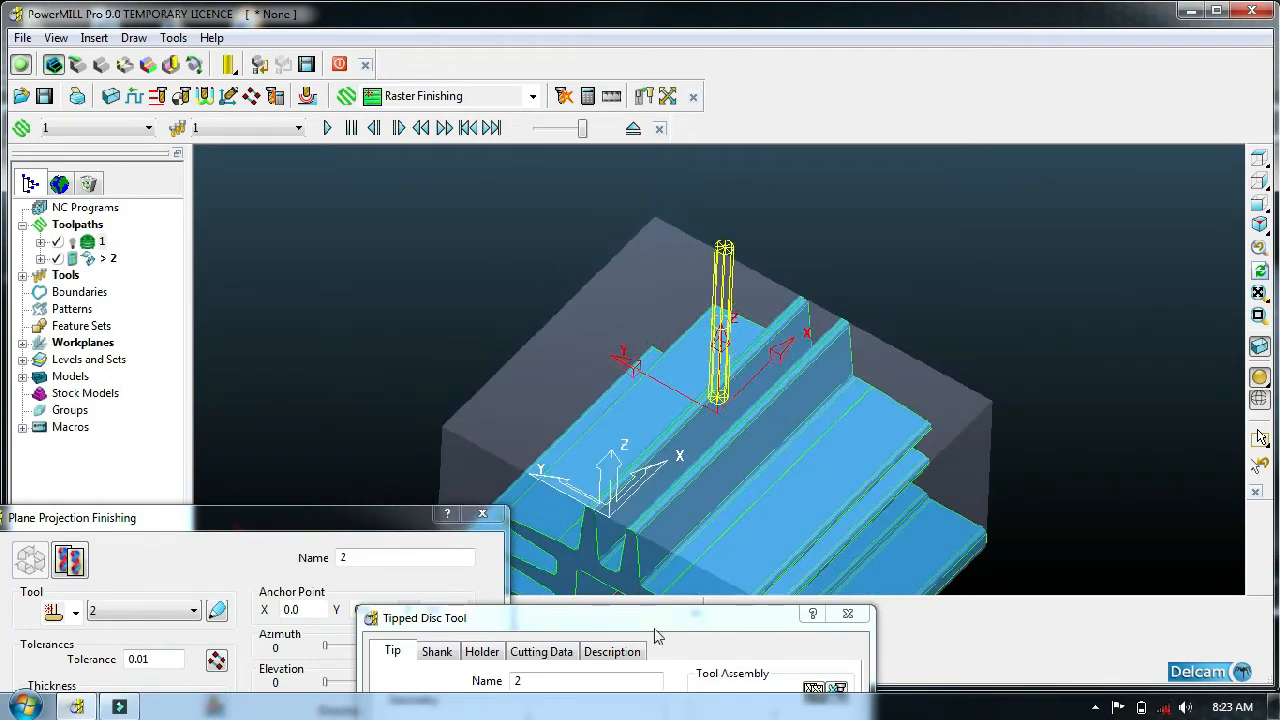
- Define the tipped disc tool's tip with a diameter of 50, a tip radius of 0.5 and a length of 4
drag(658, 607, 806, 114)
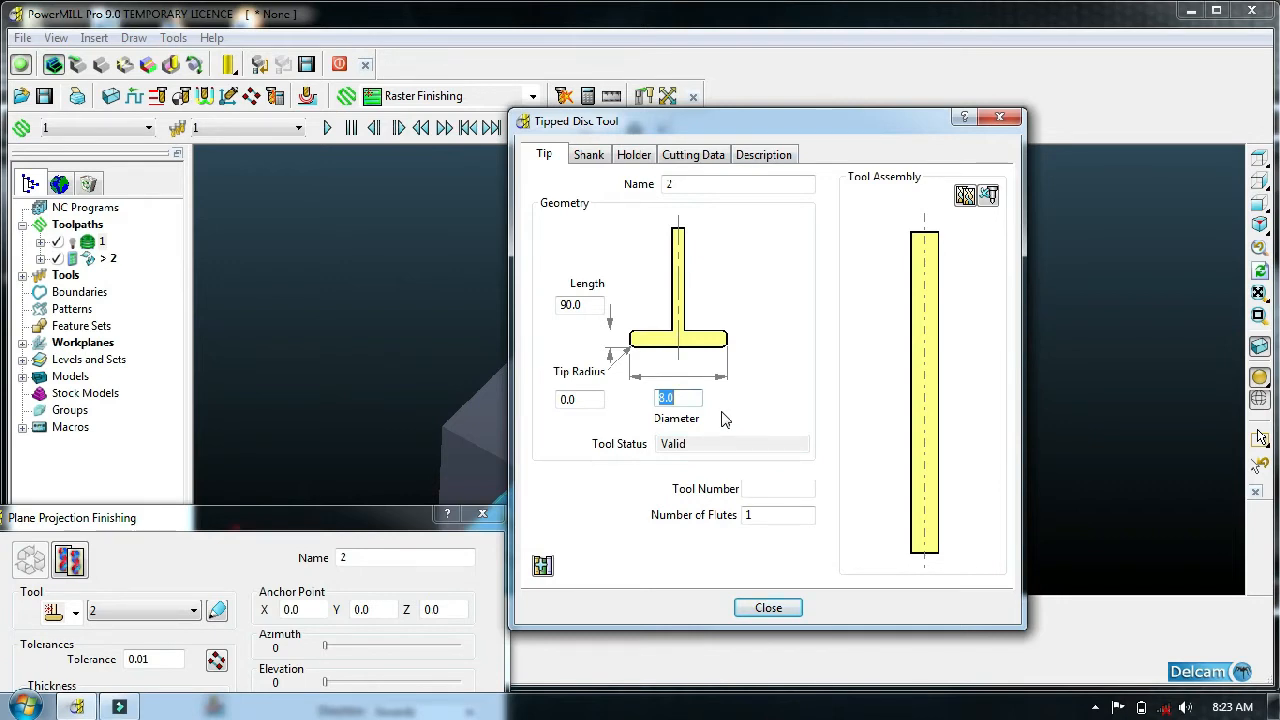
text(50)
click(594, 399)
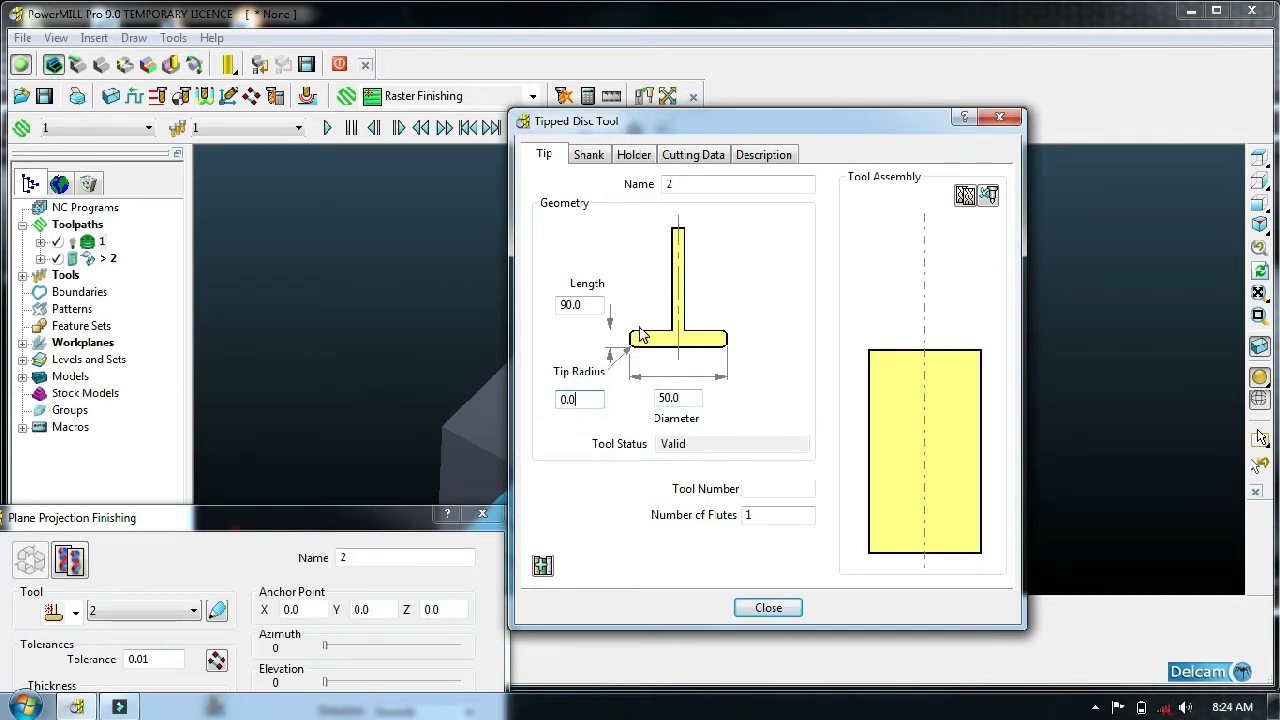
click(587, 399)
key(BackSpace)
key(BackSpace)
key(BackSpace)
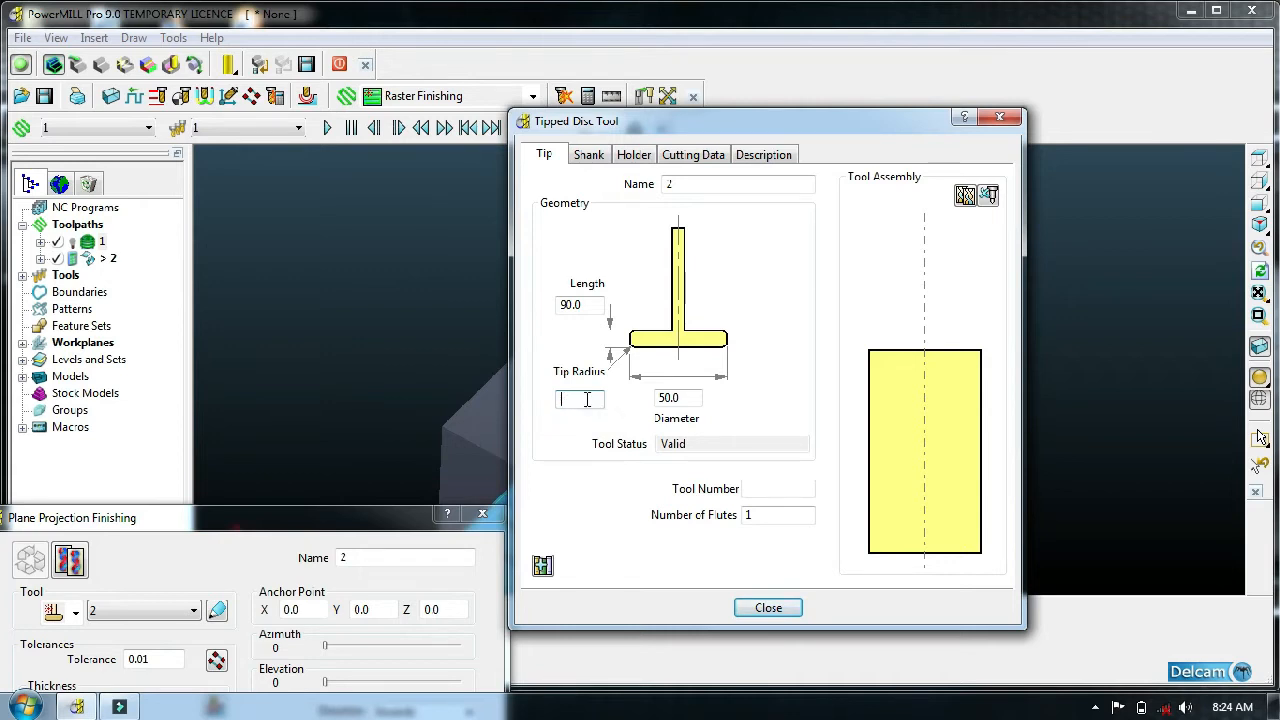
text(.5)
double_click(583, 305)
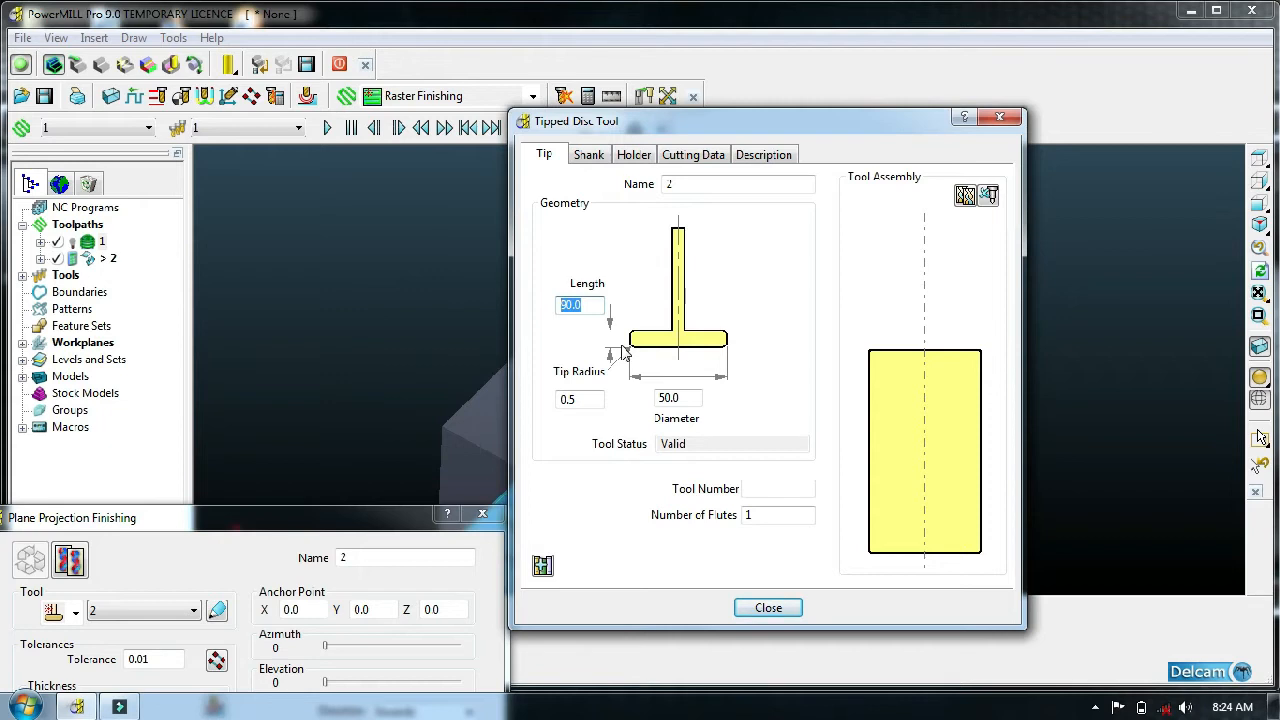
text(4)
- Rename the tipped disc tool as "4mm thick t slot cutter"
click(704, 183)
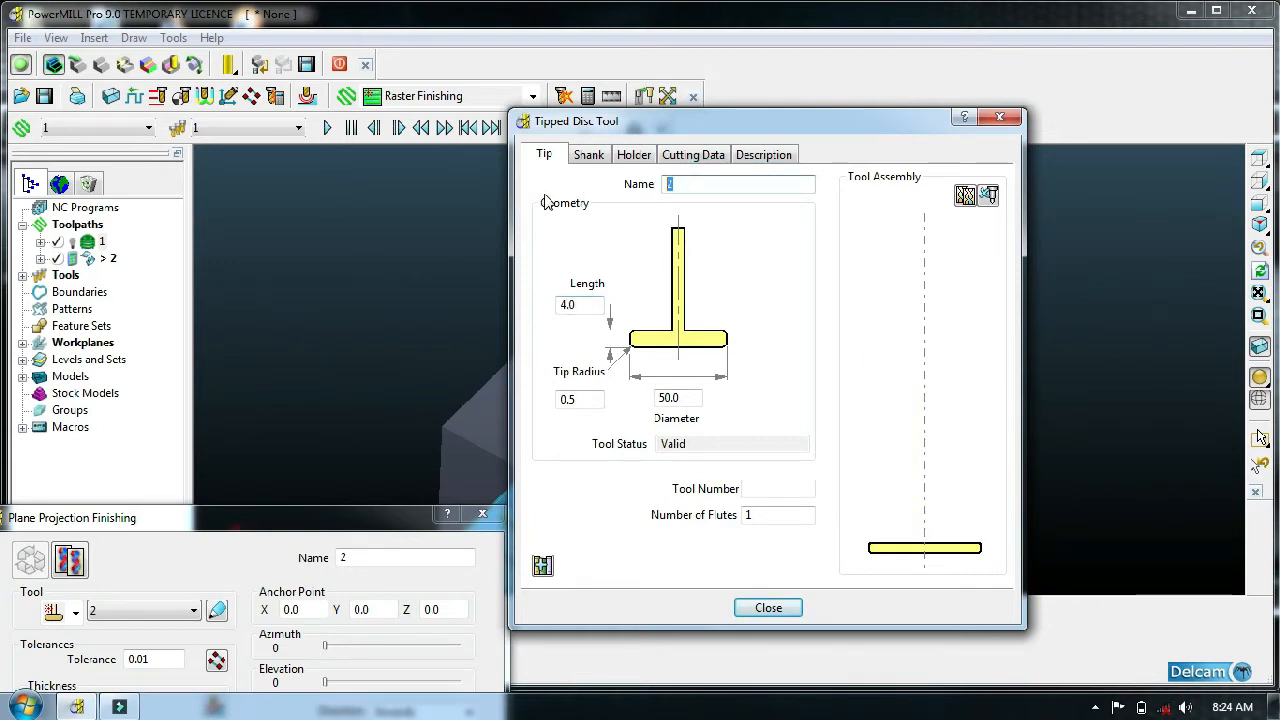
text(4)
text(mm thick)
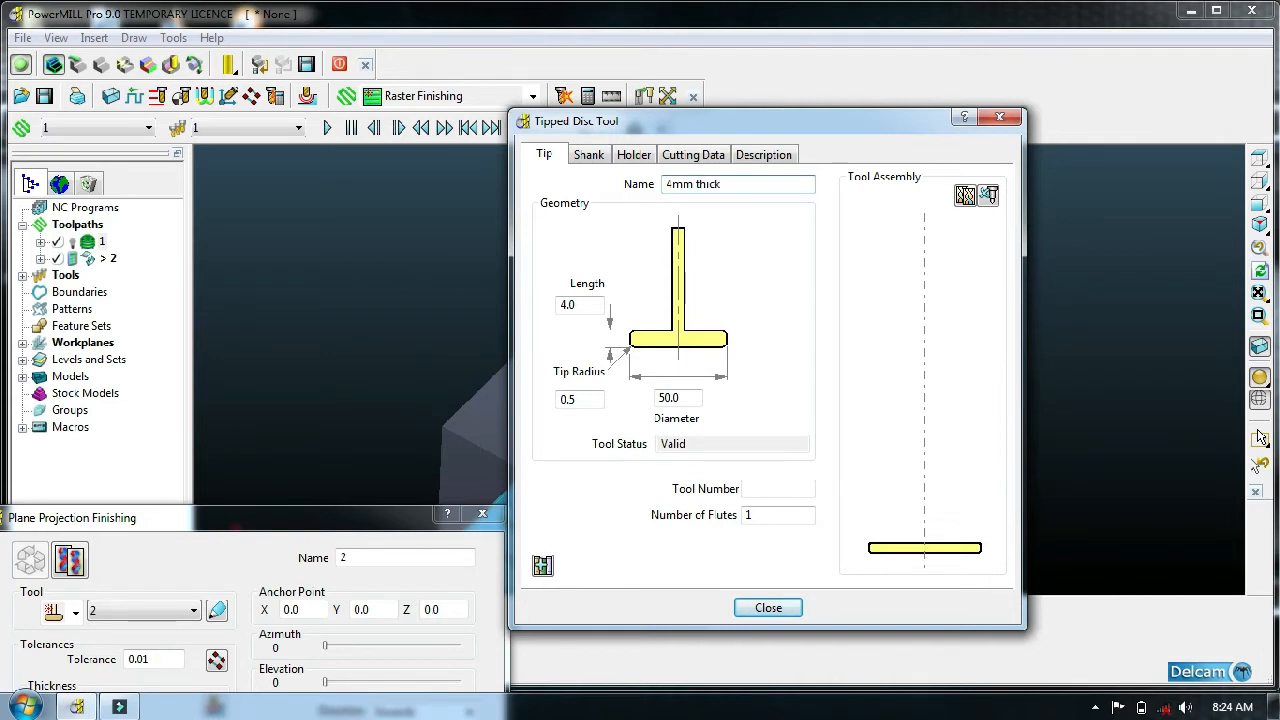
text( t slot cutter)
- Add a shank component to the cutter with a length of 90 and upper and lower diameters of 10
click(590, 155)
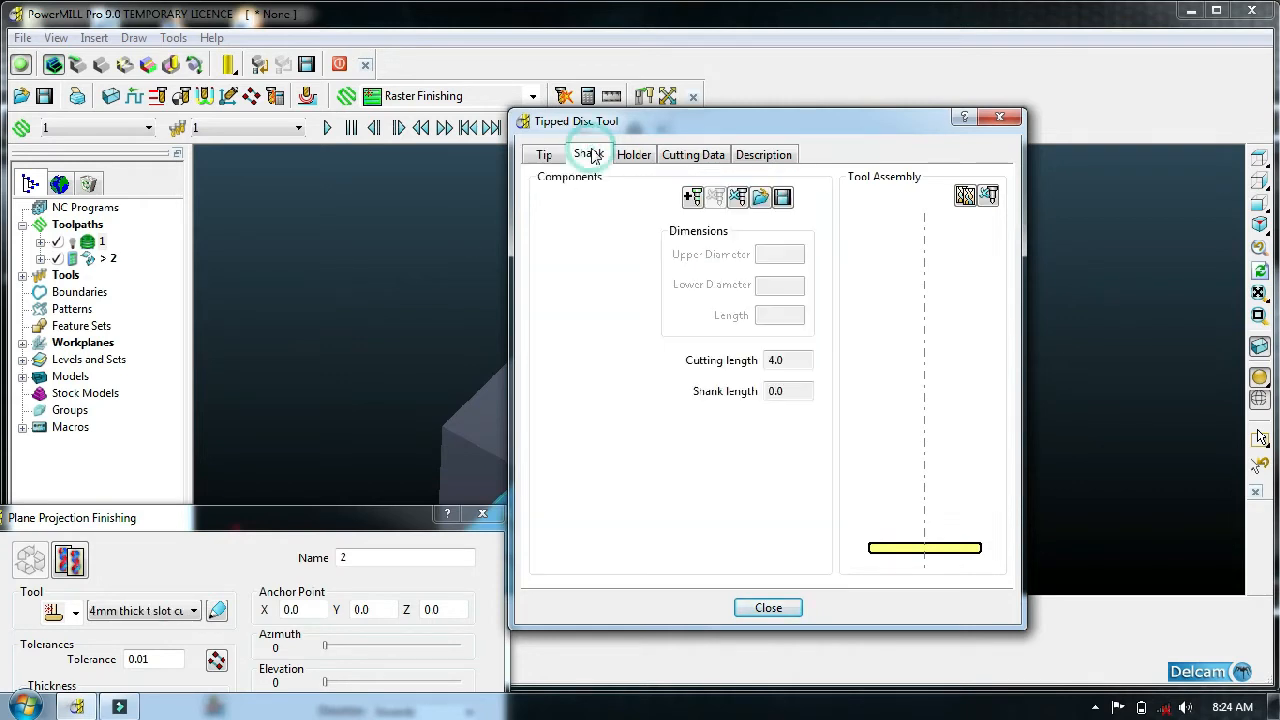
click(692, 196)
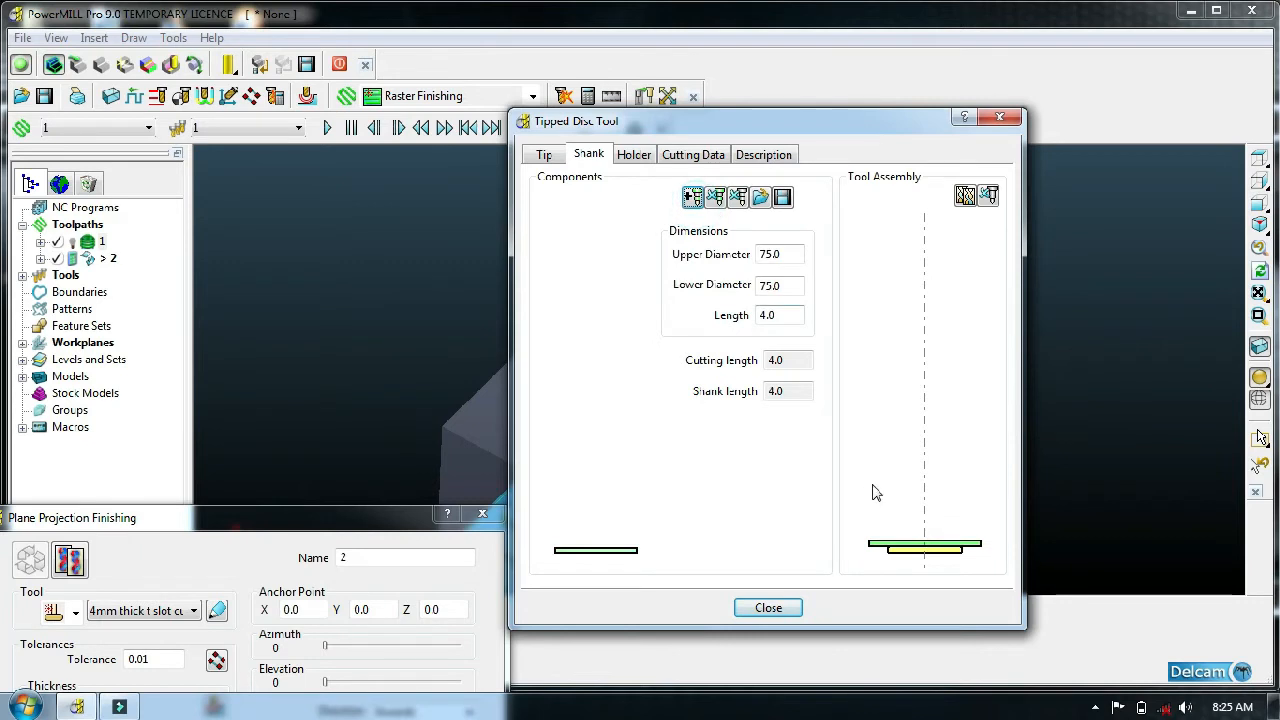
click(797, 316)
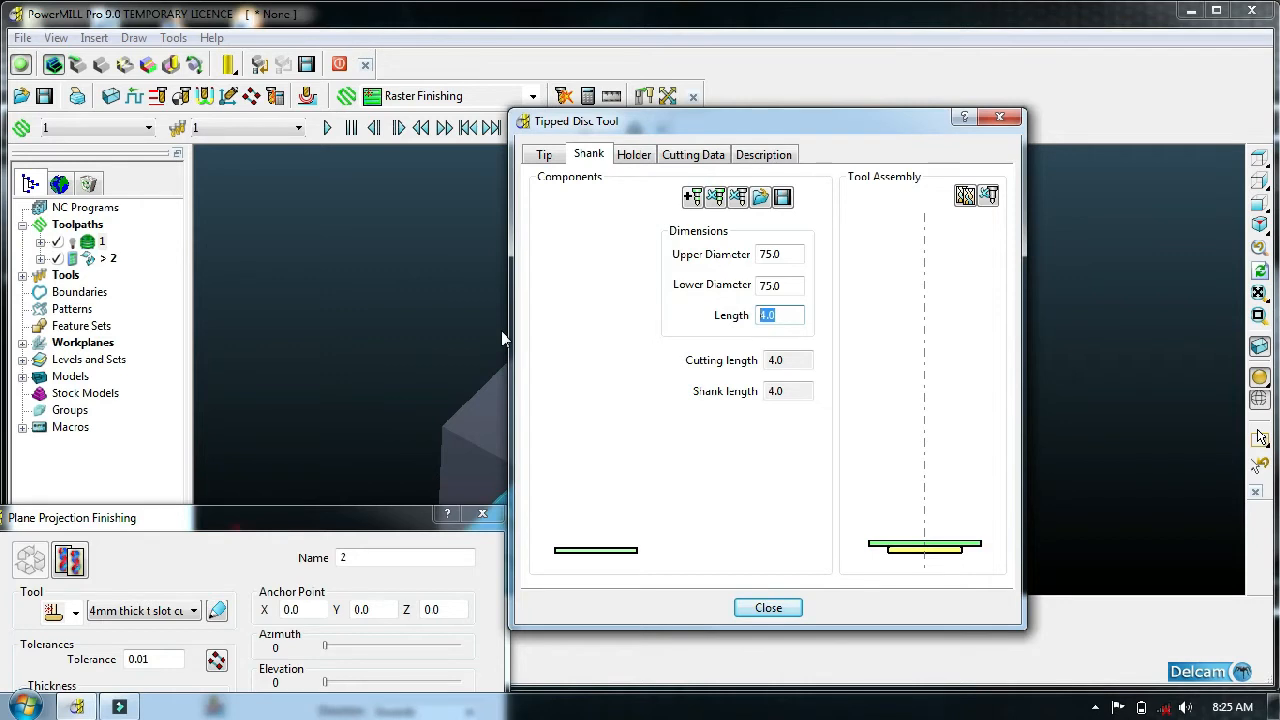
text(90)
click(791, 285)
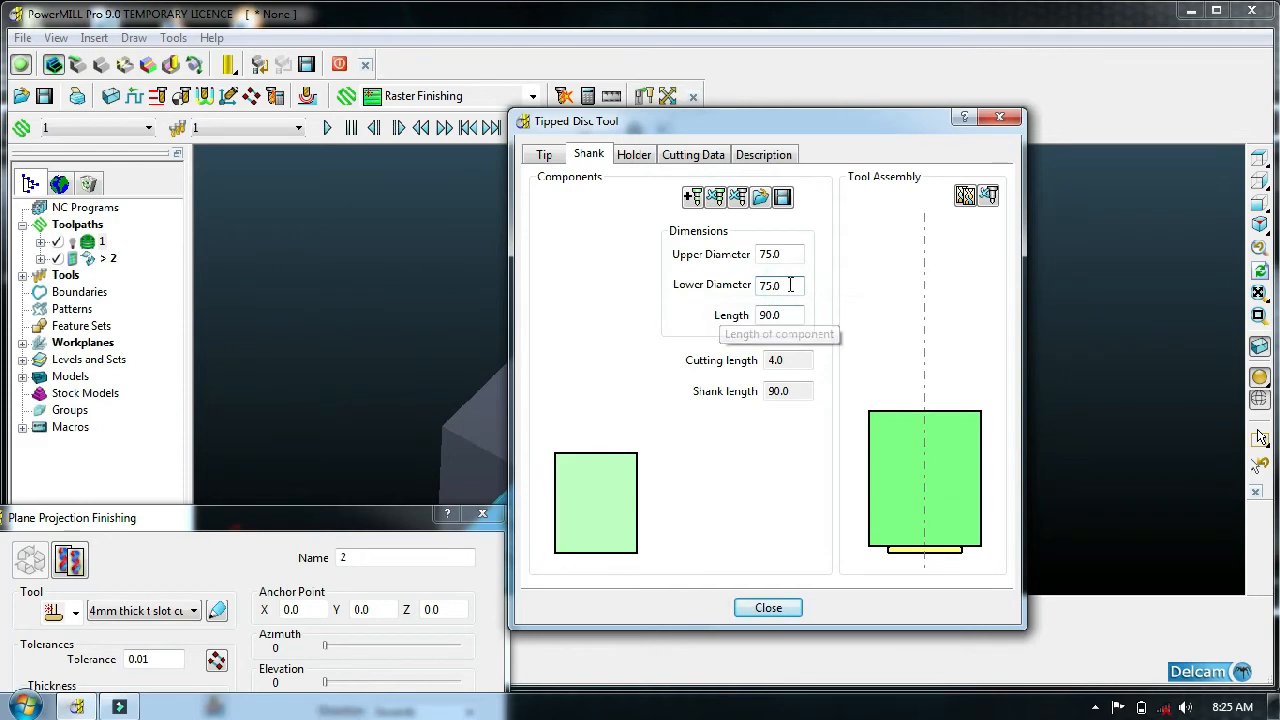
drag(788, 286, 724, 295)
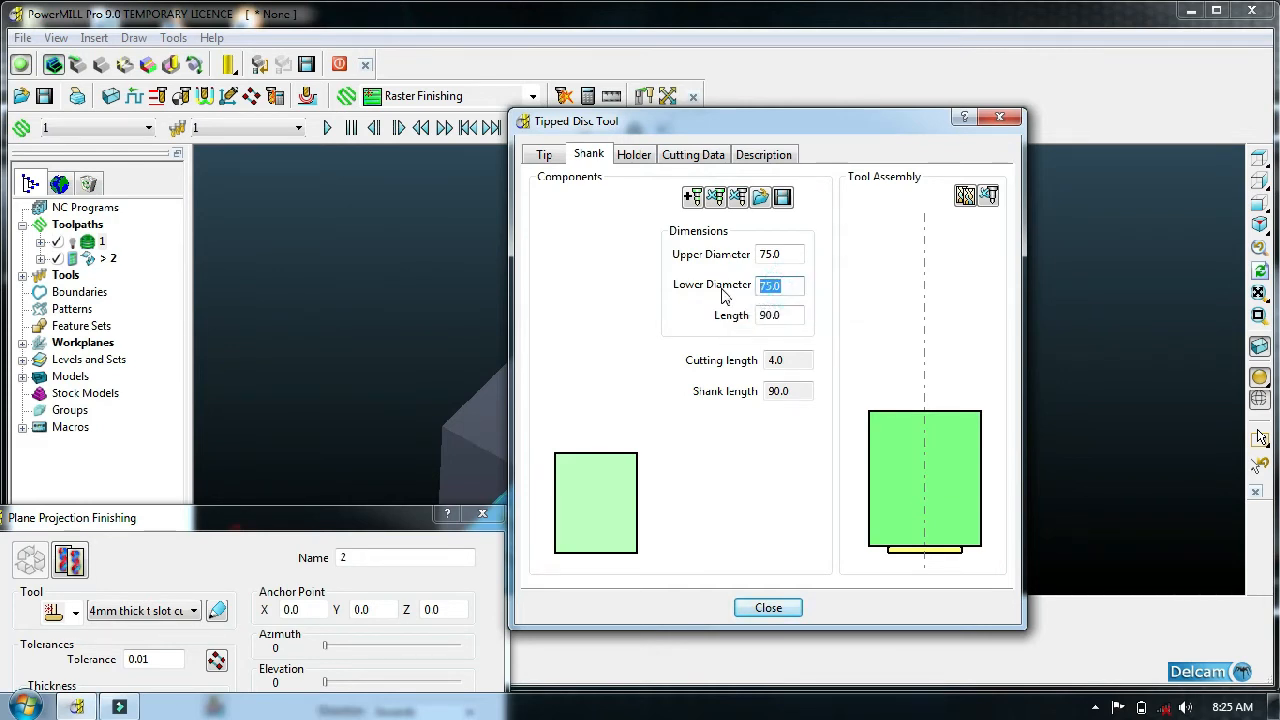
text(10)
key(Return)
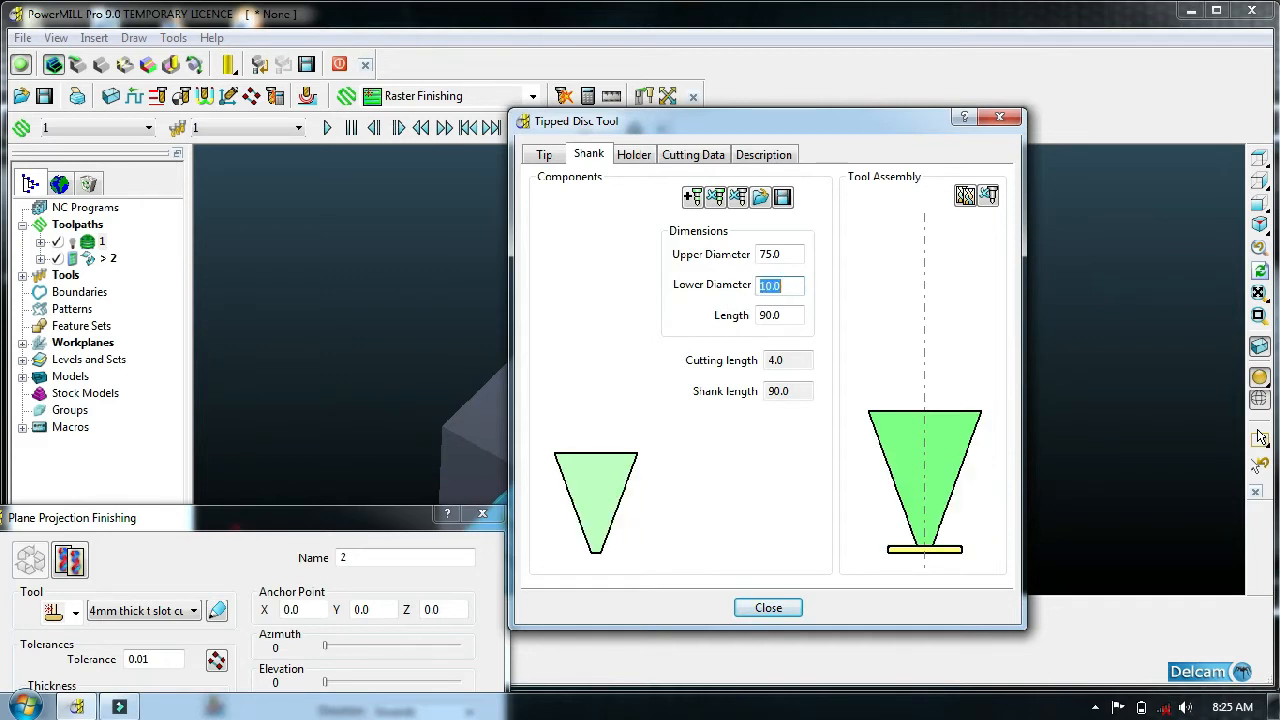
double_click(788, 254)
text(10)
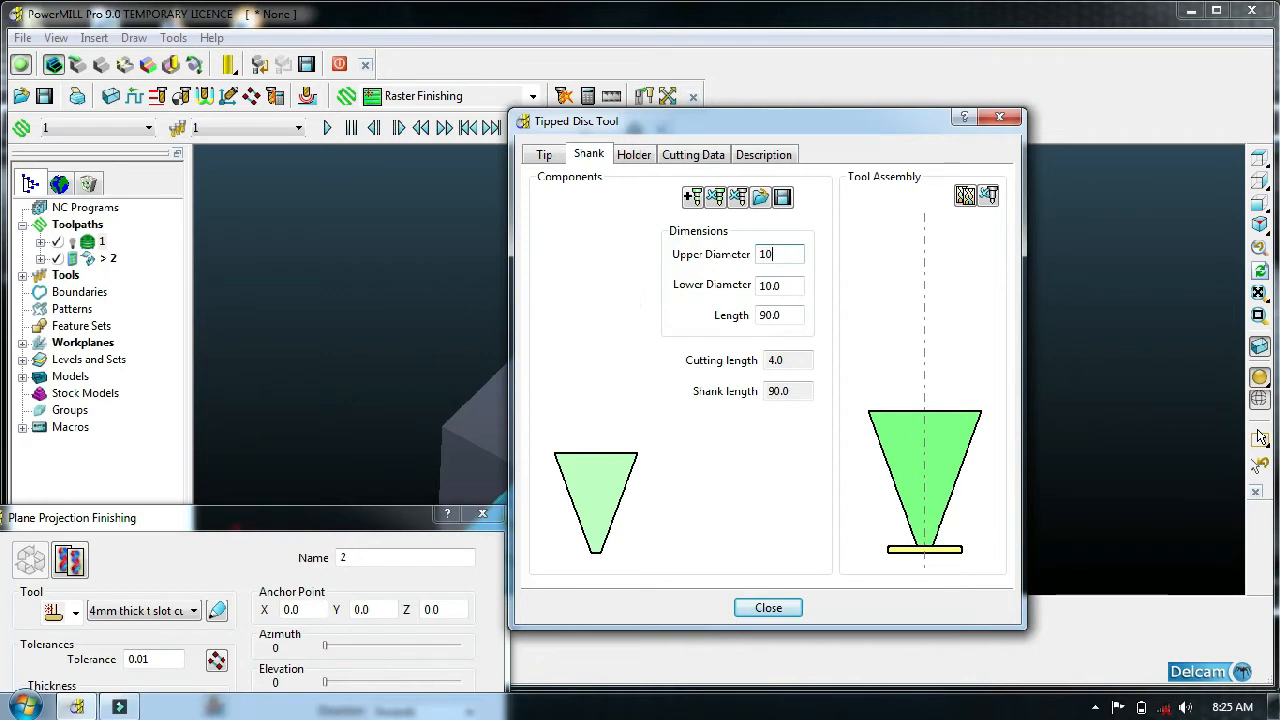
key(Return)
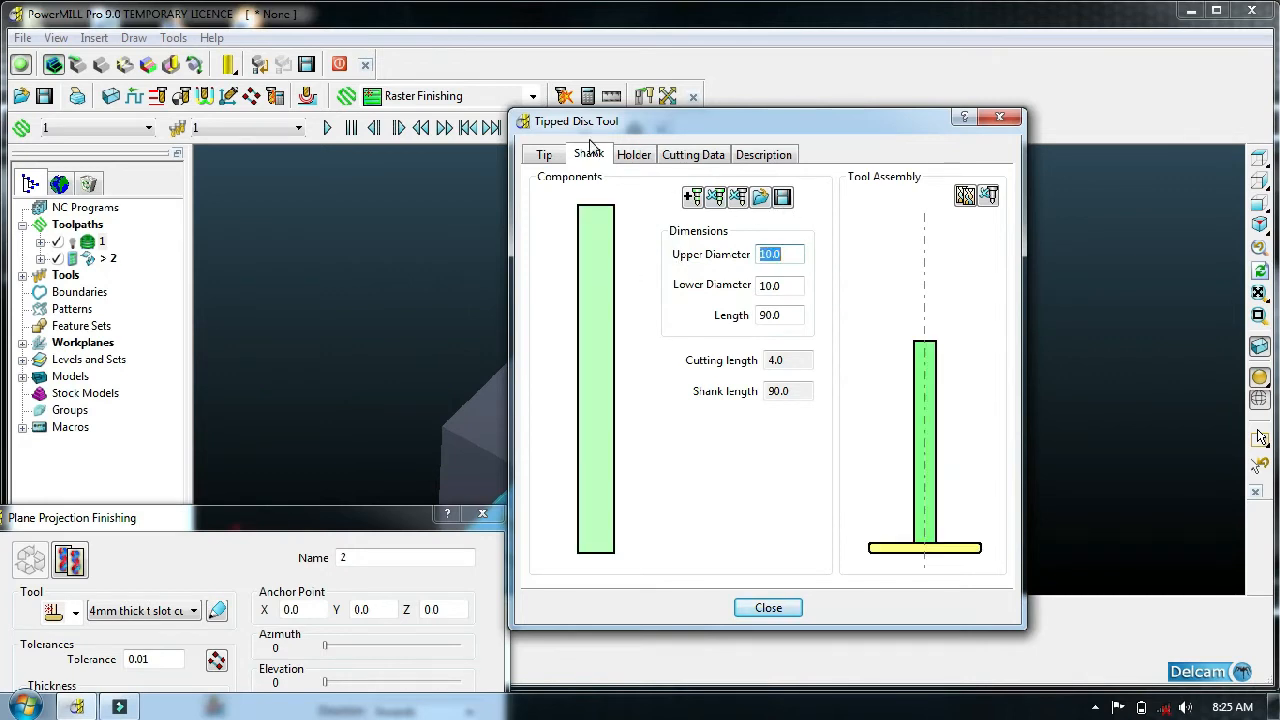
- Add a holder component to the cutter and set its overhang to 94
click(640, 157)
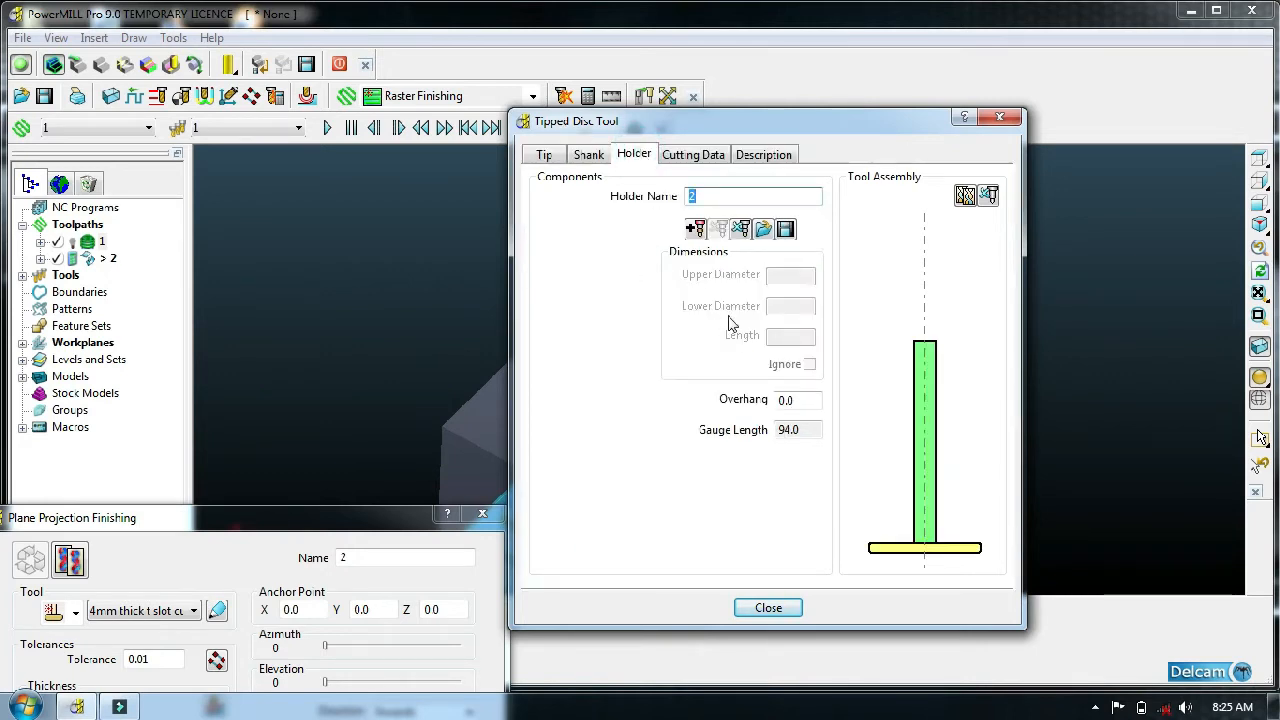
click(695, 228)
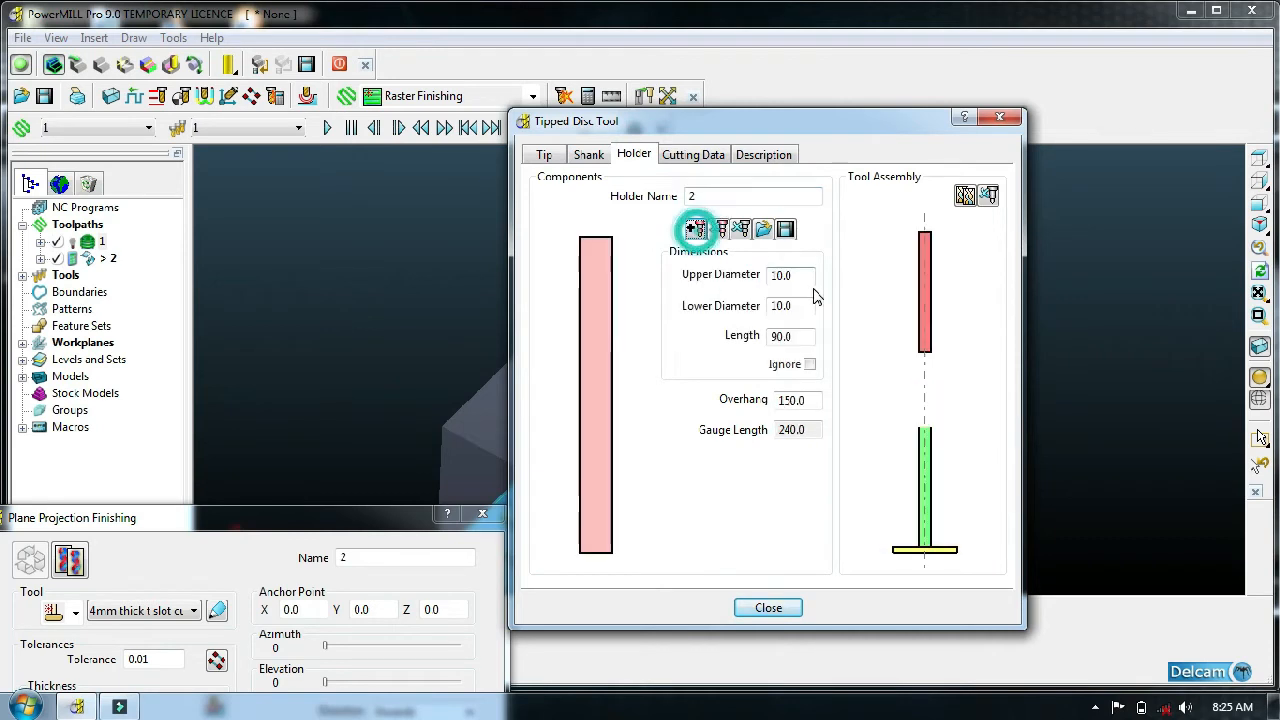
double_click(809, 400)
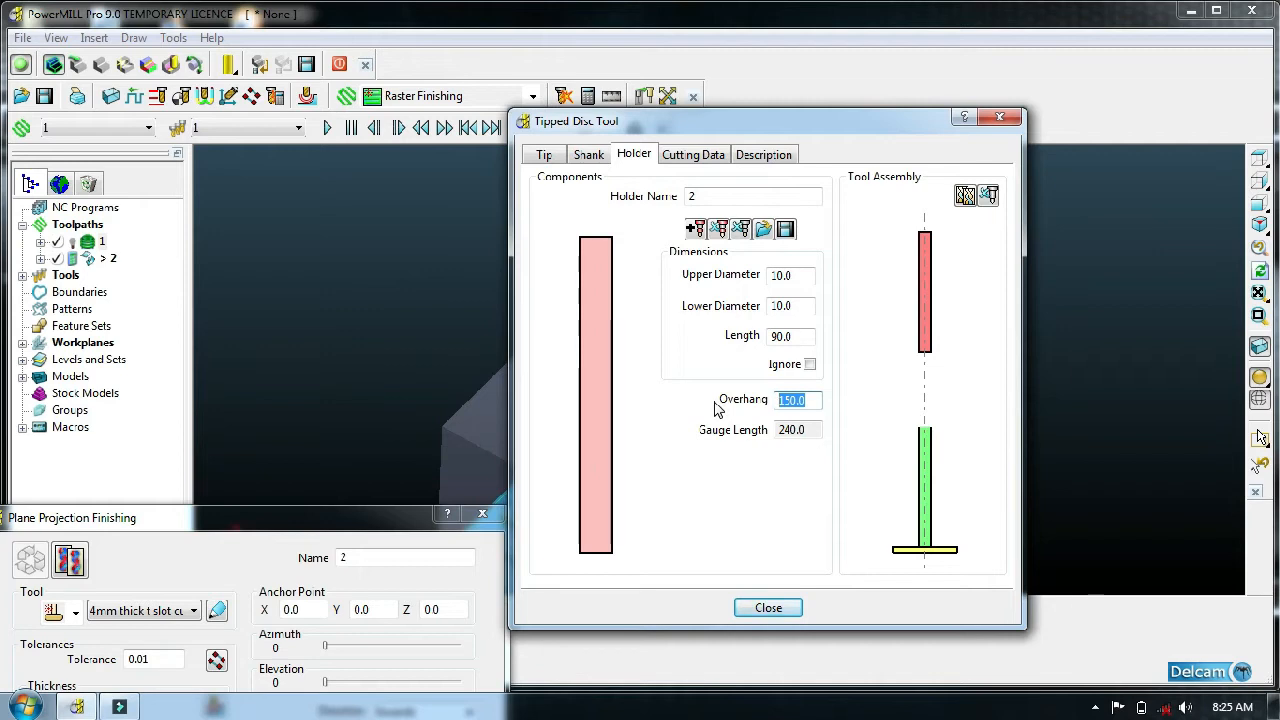
text(94)
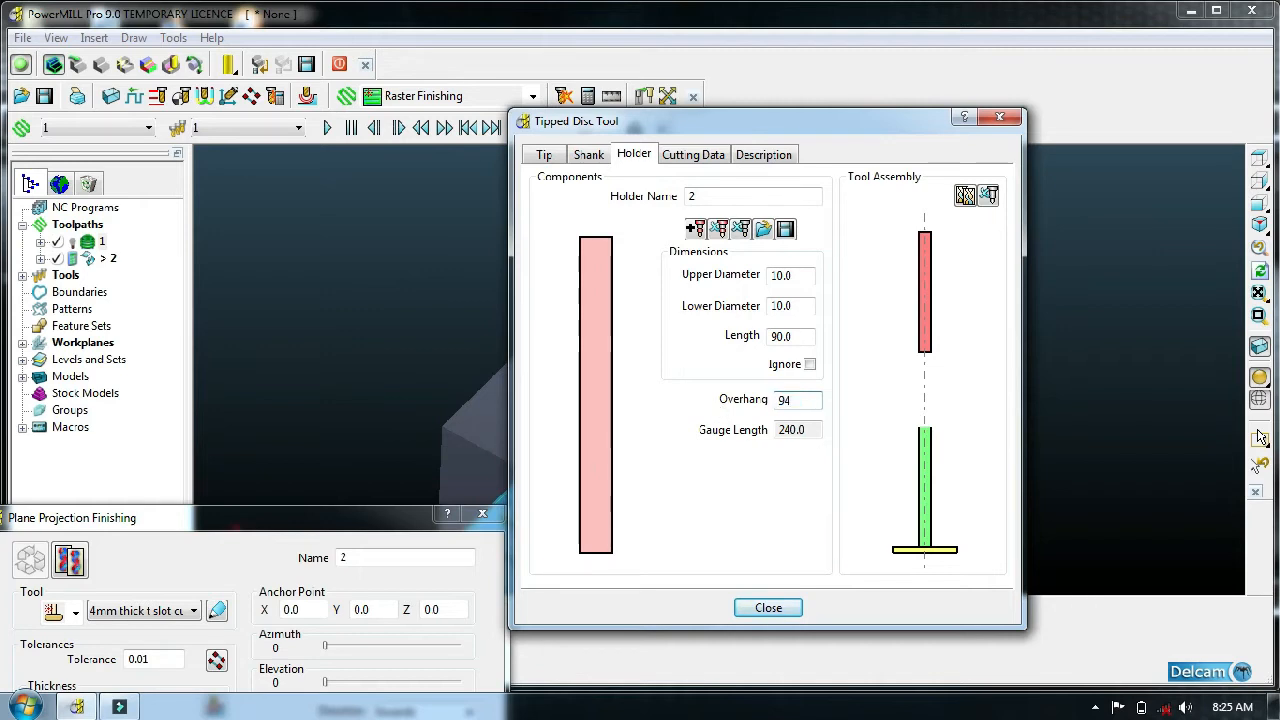
key(Return)
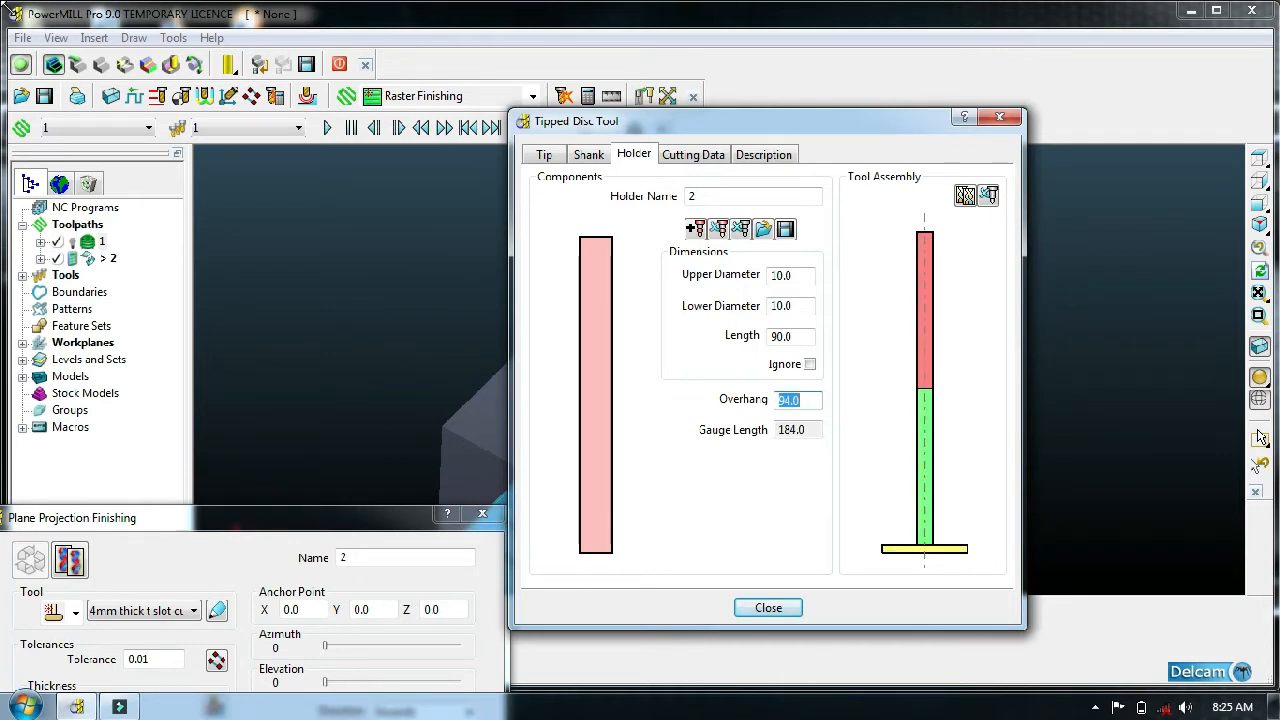
- Set the holder component's length and its lower and upper diameters to 30, and close the tool definition
drag(803, 337, 765, 345)
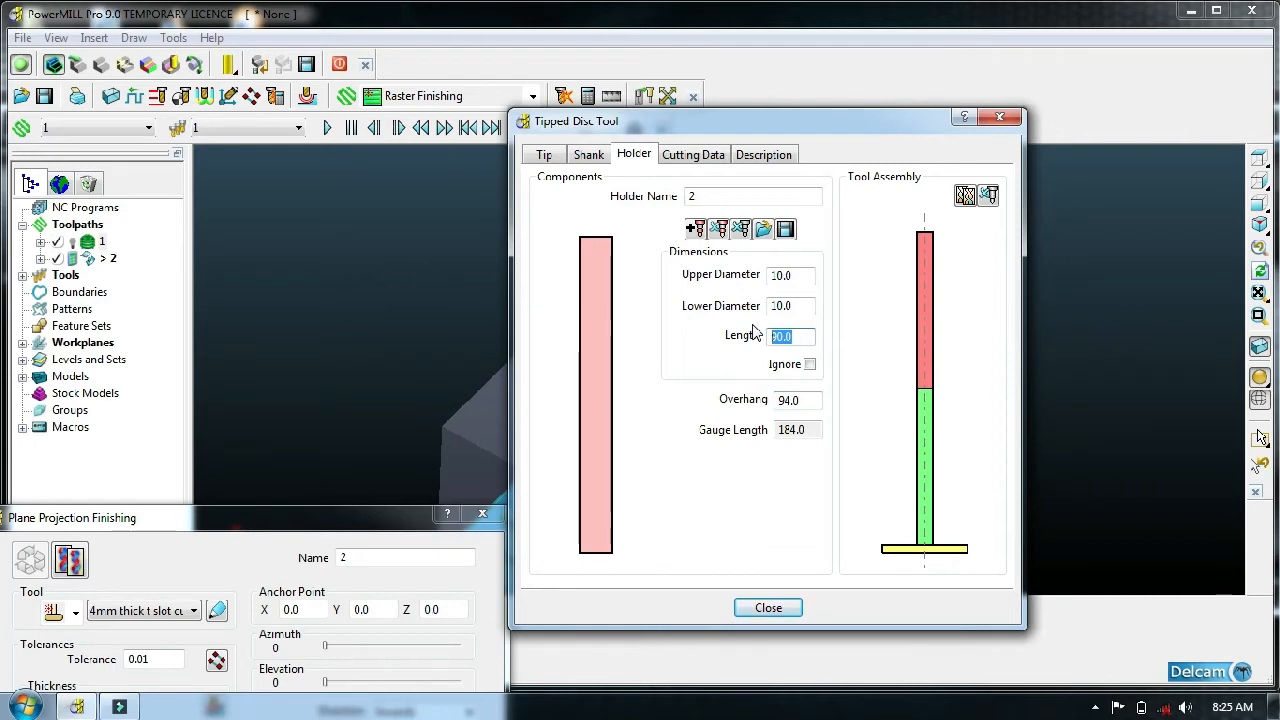
text(30)
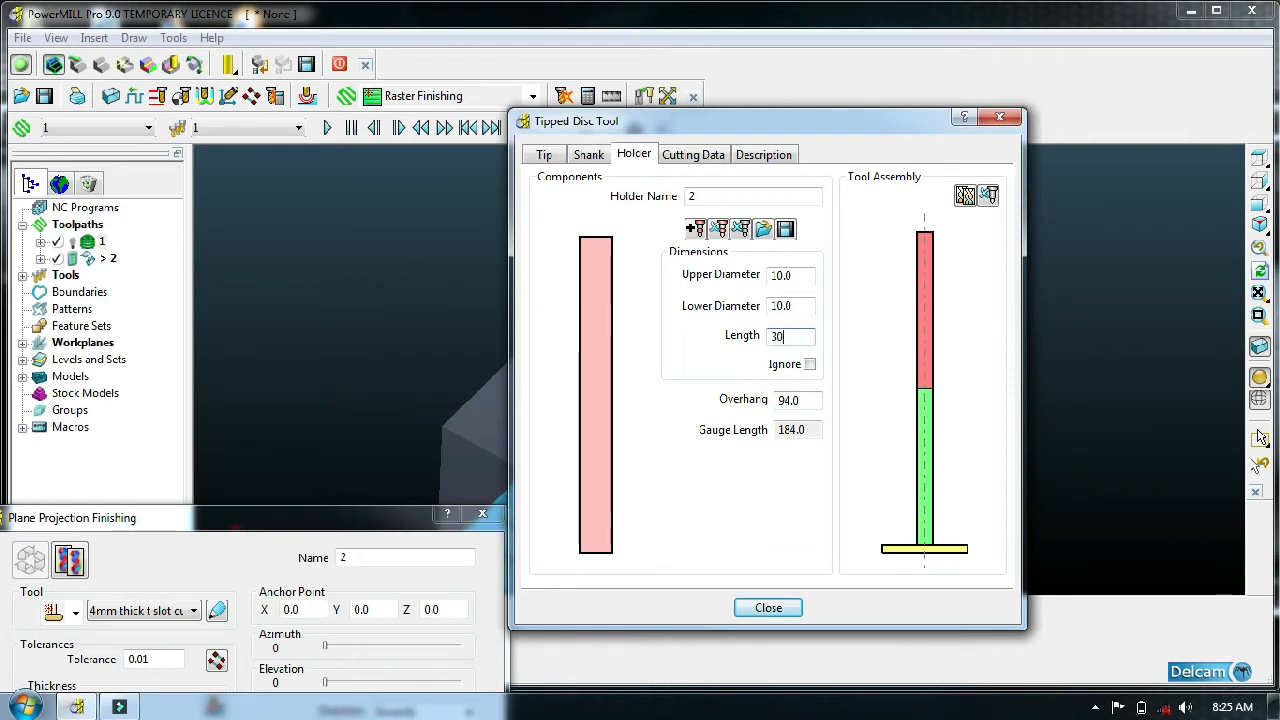
click(806, 304)
drag(808, 306, 755, 310)
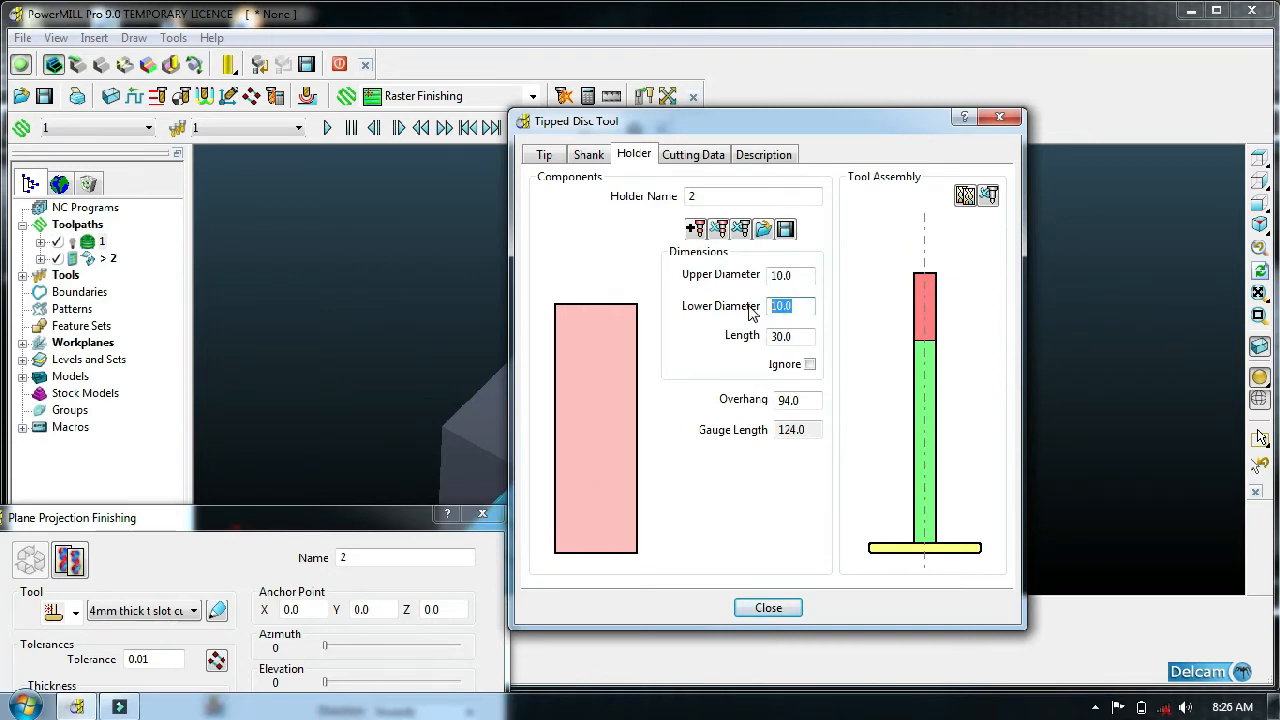
text(30)
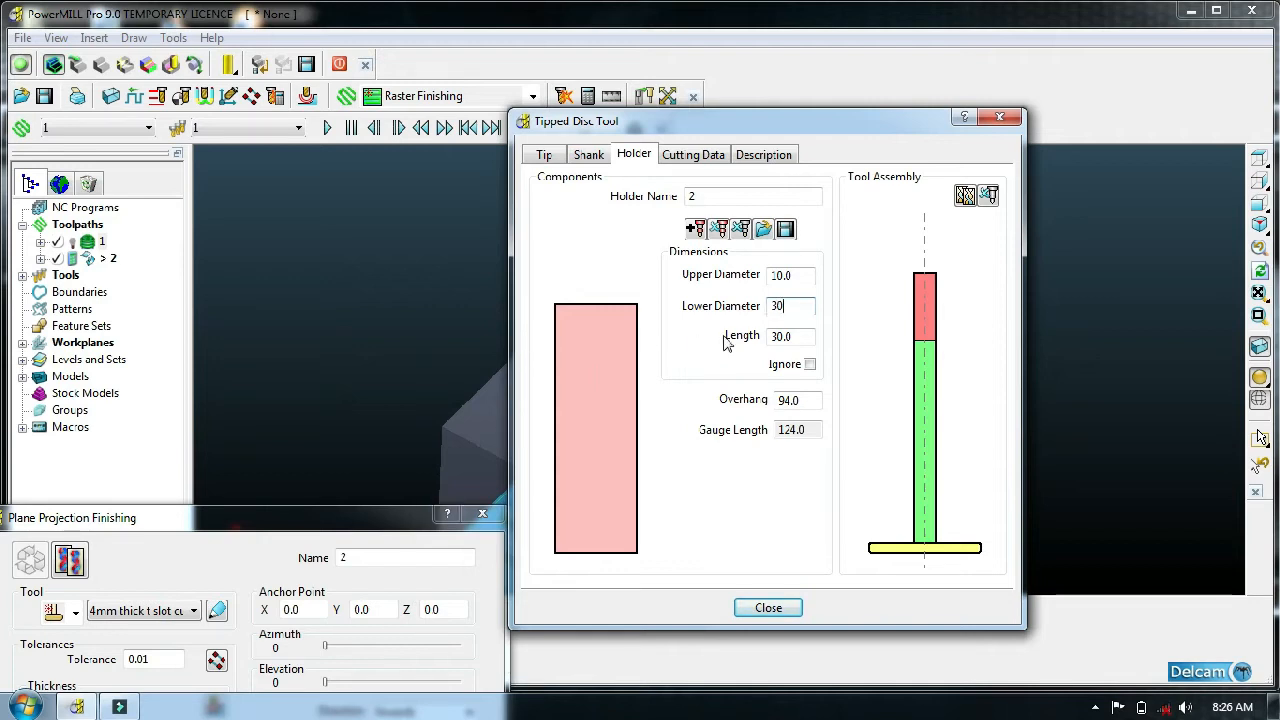
click(804, 277)
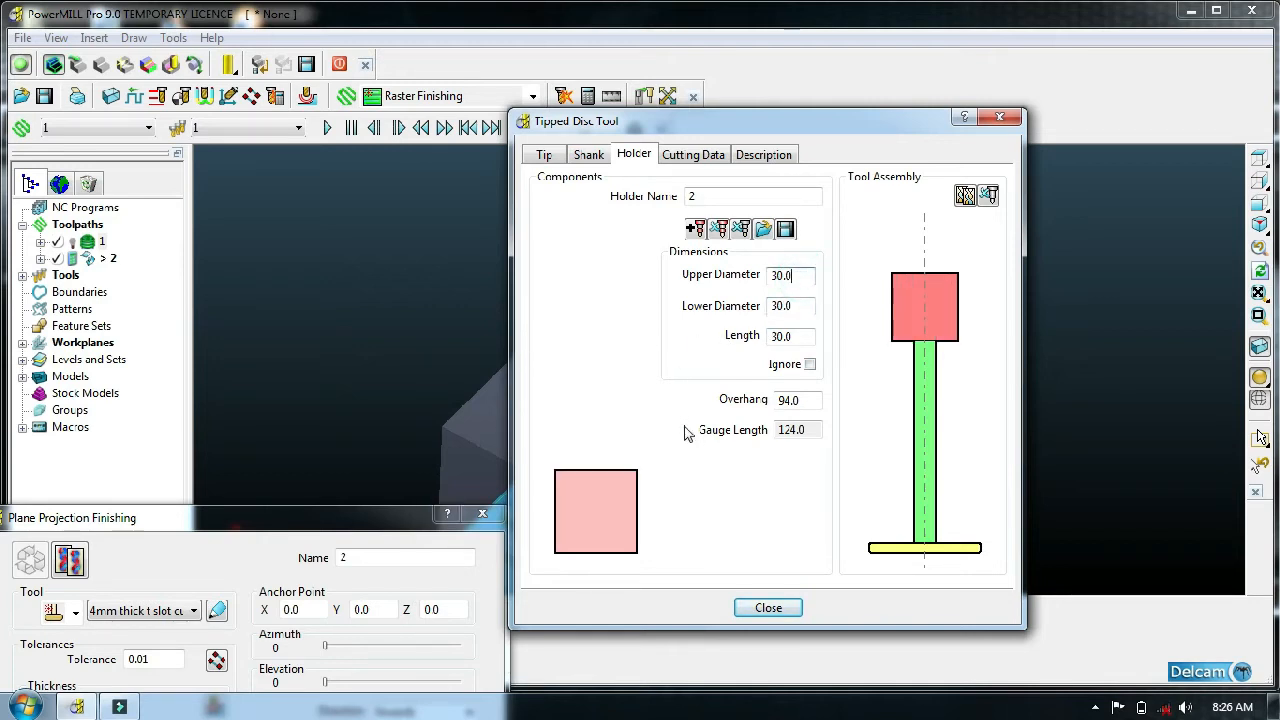
click(768, 608)
- Open the leads and links settings of the plane projection toolpath, keeping the heatsink's side fins in view
drag(303, 527, 411, 39)
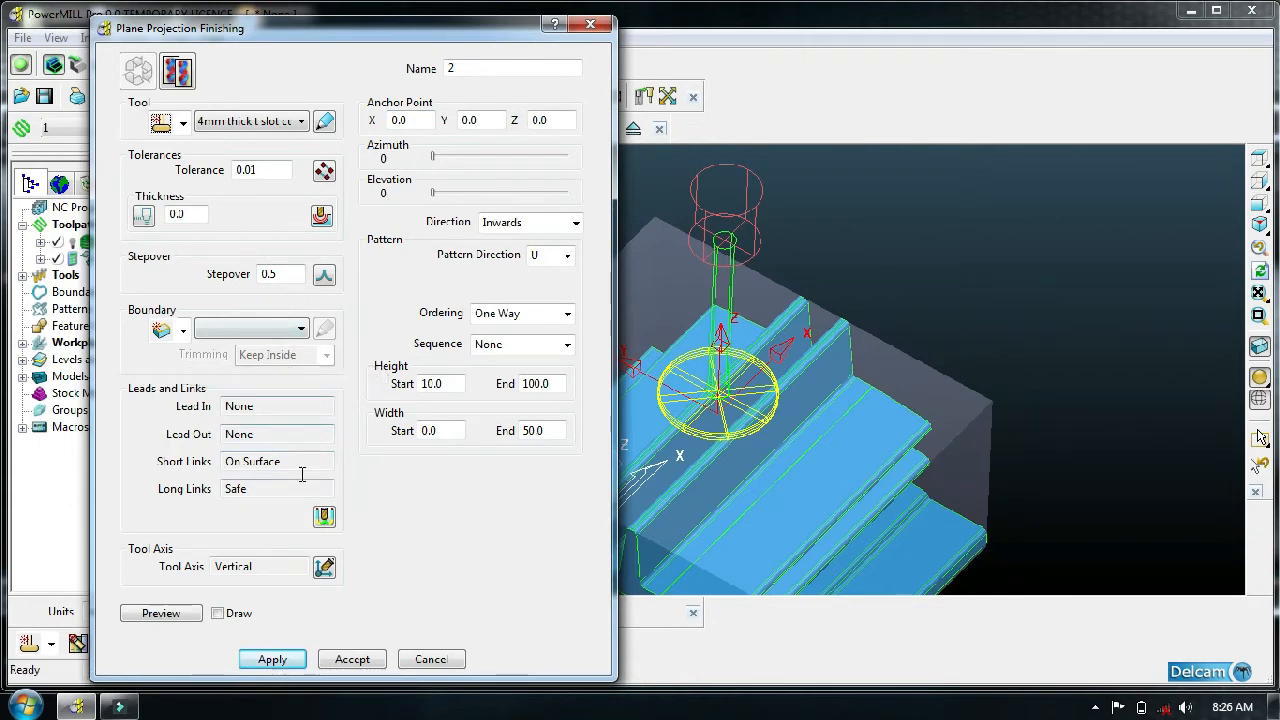
click(323, 516)
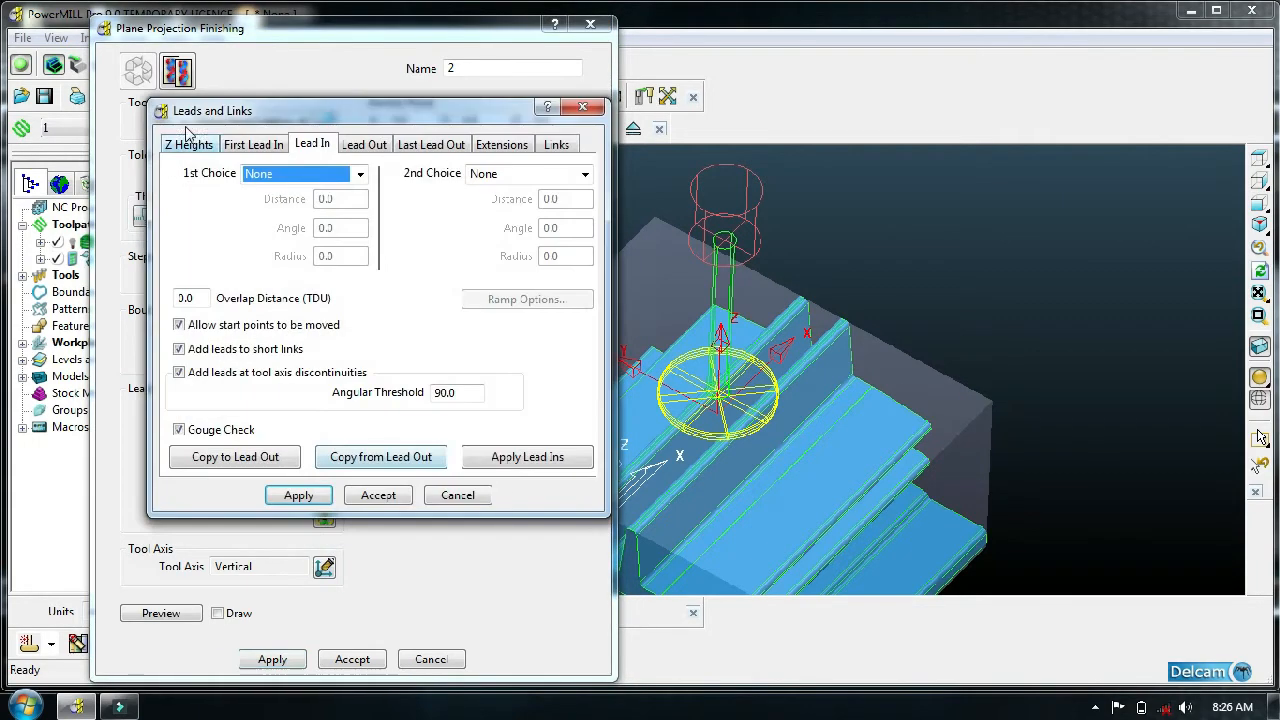
drag(354, 106, 290, 122)
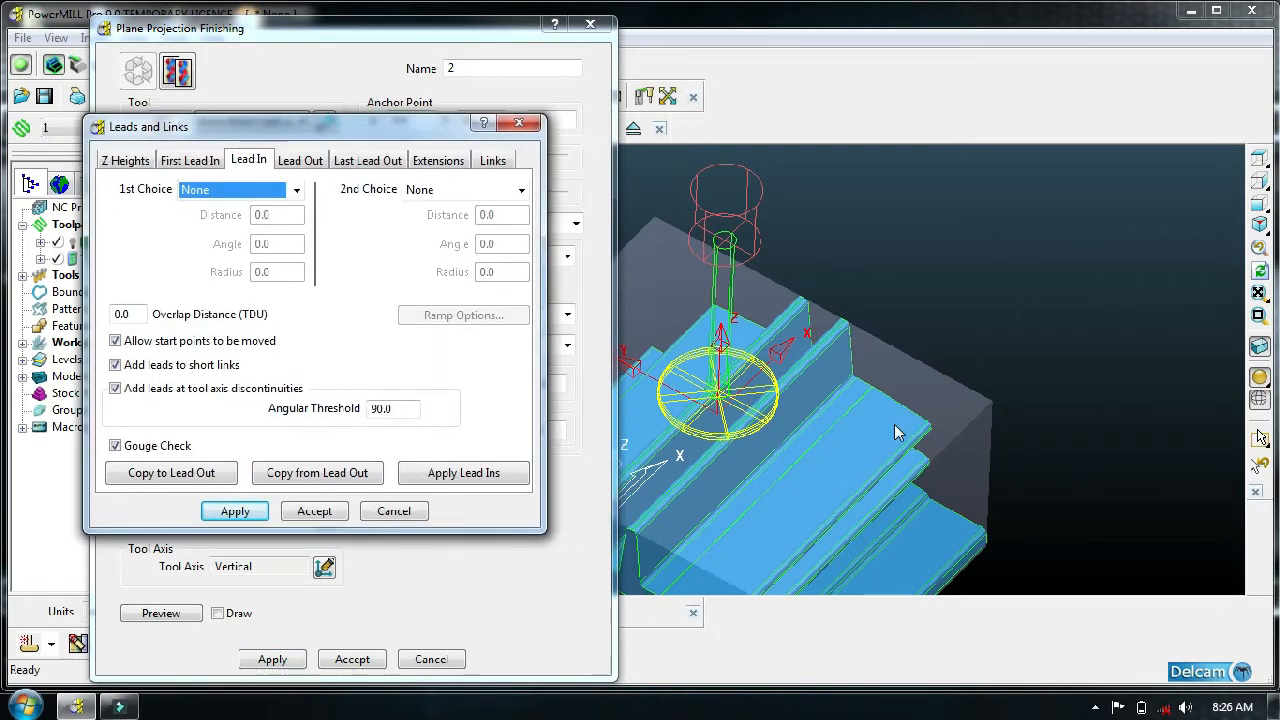
scroll(909, 387, down, 2)
scroll(771, 455, down, 5)
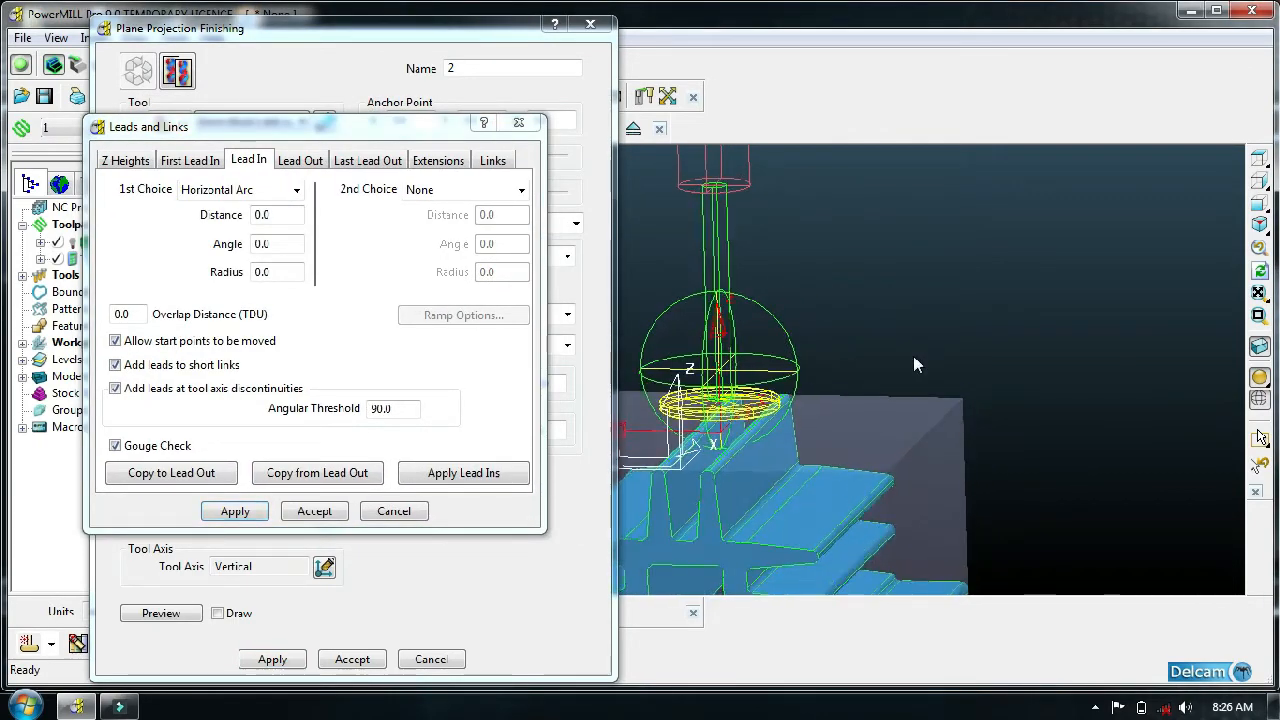
middle_drag(692, 497, 626, 507)
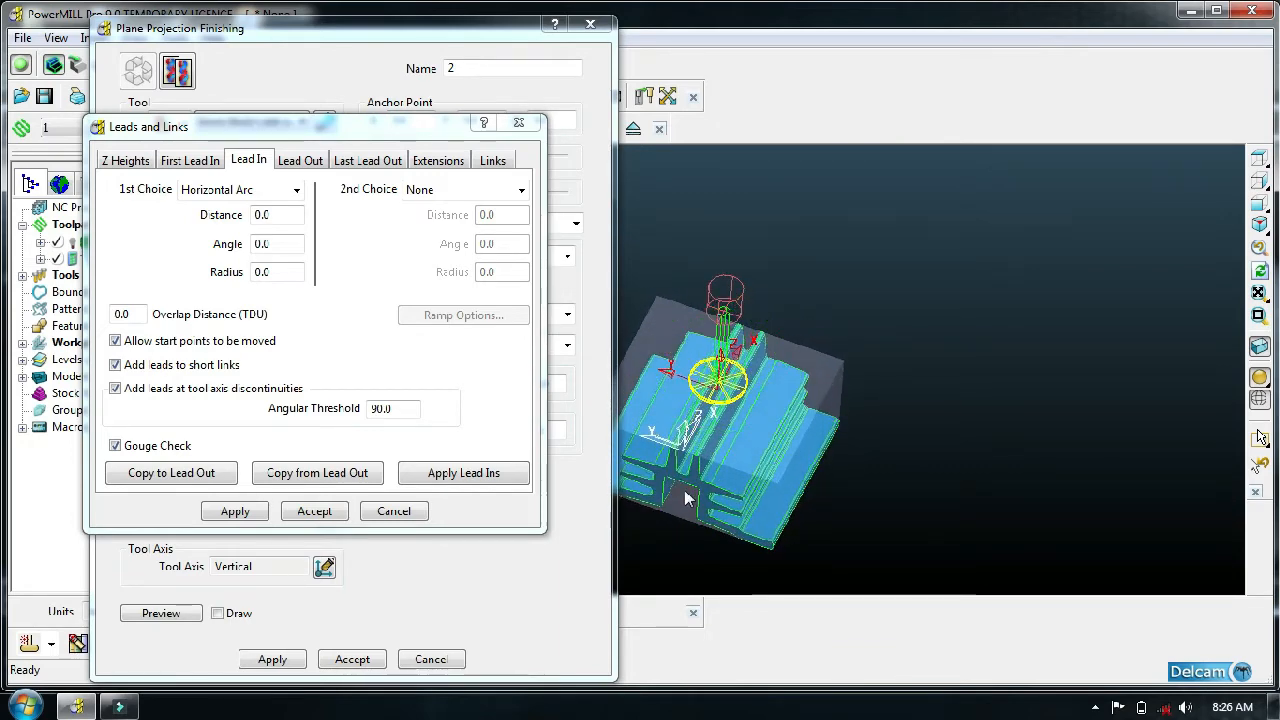
scroll(686, 497, up, 1)
- Set the lead-in to a horizontal arc with a distance of 10, an angle of 90 and a radius of 25
click(196, 160)
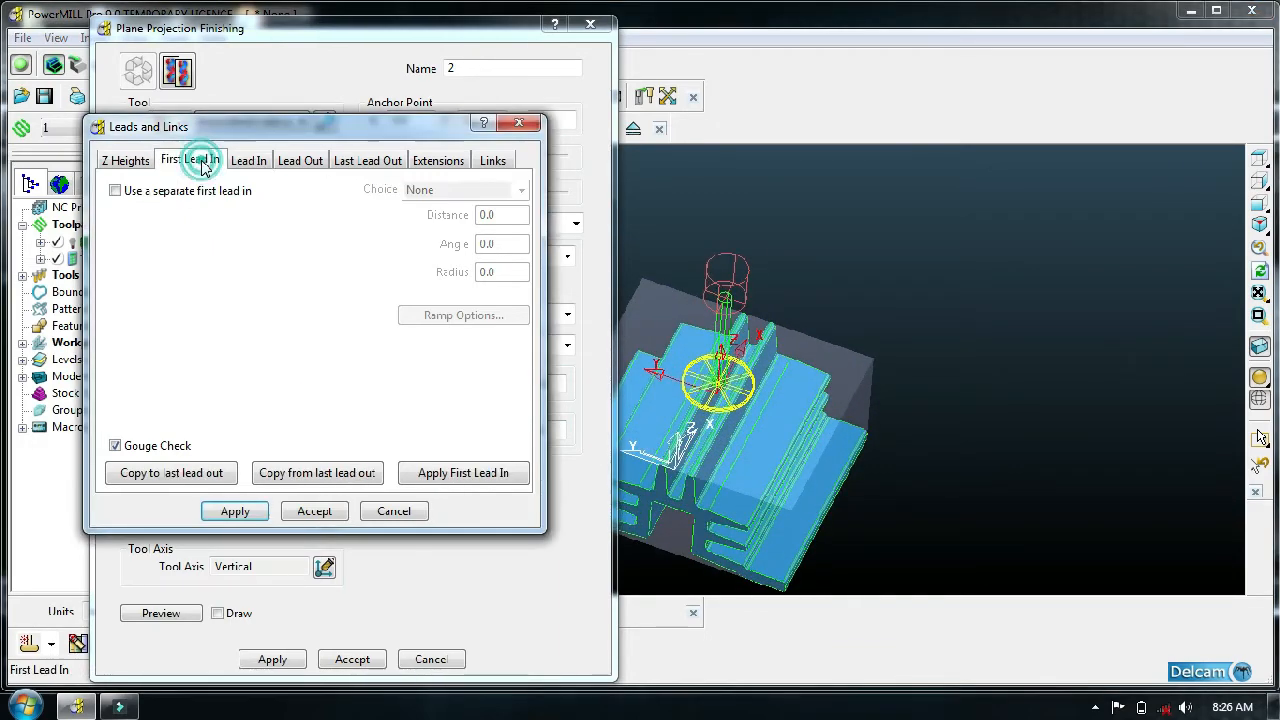
click(252, 160)
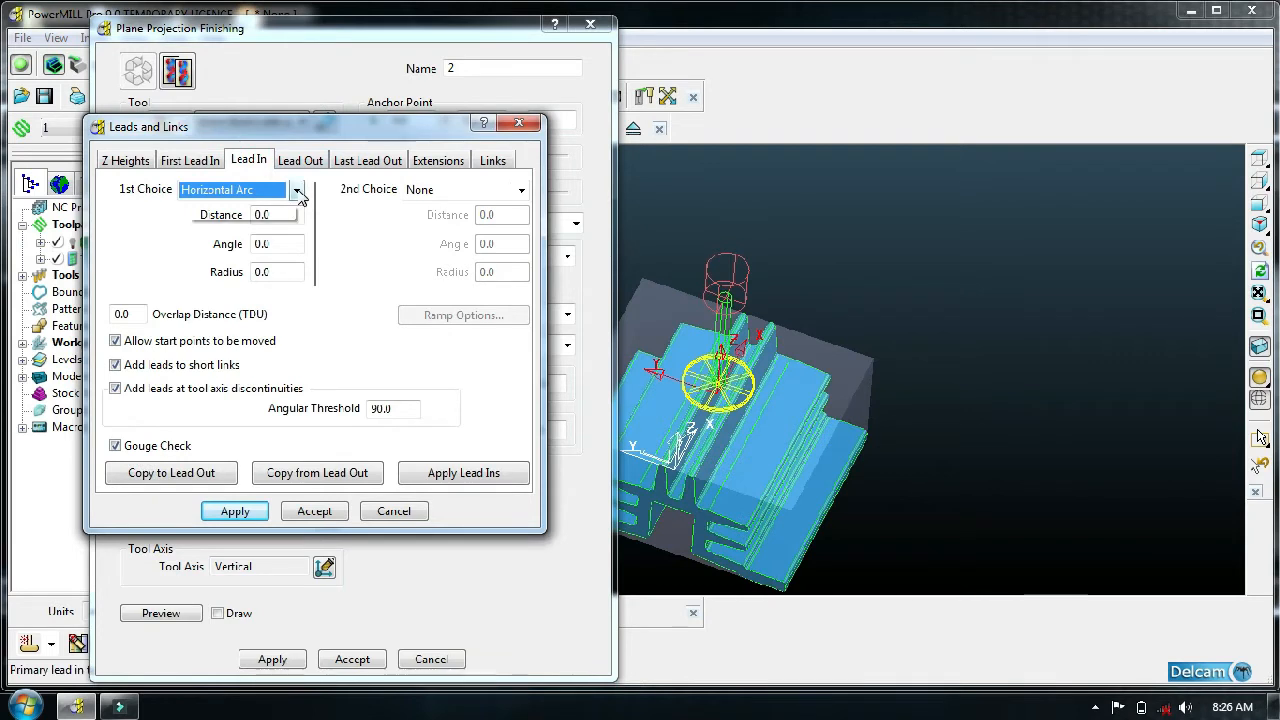
click(296, 189)
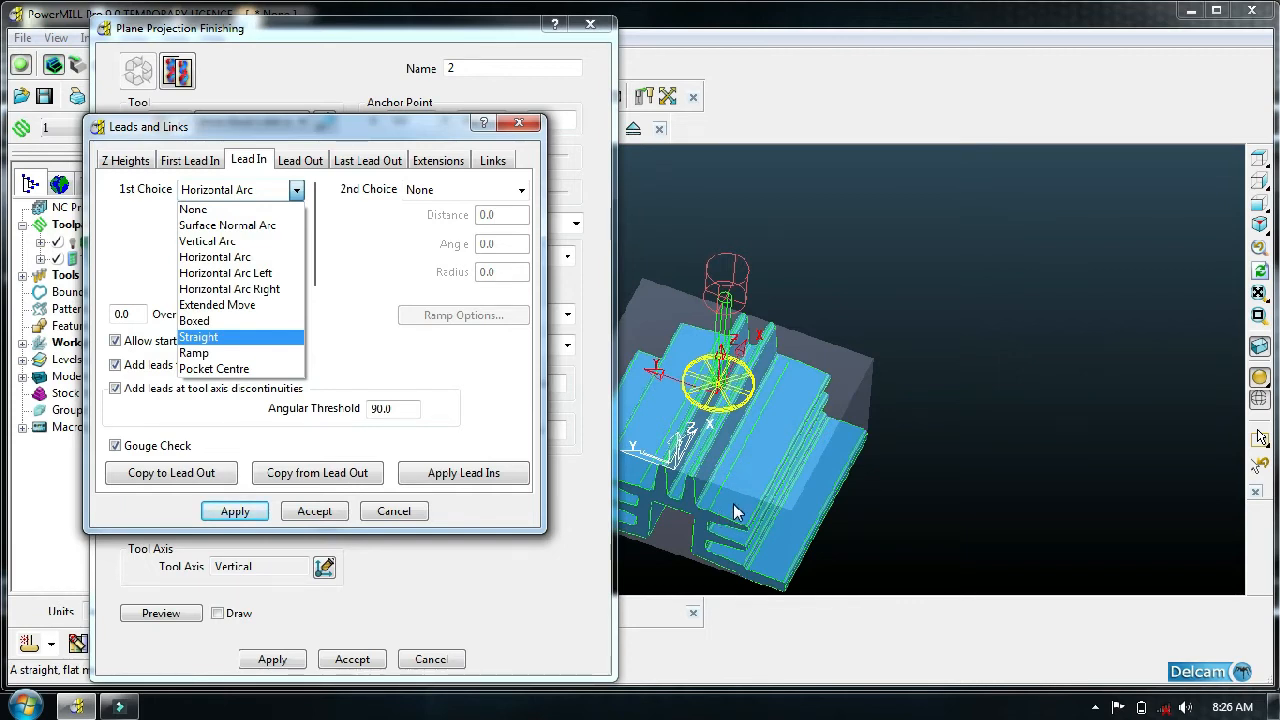
click(239, 262)
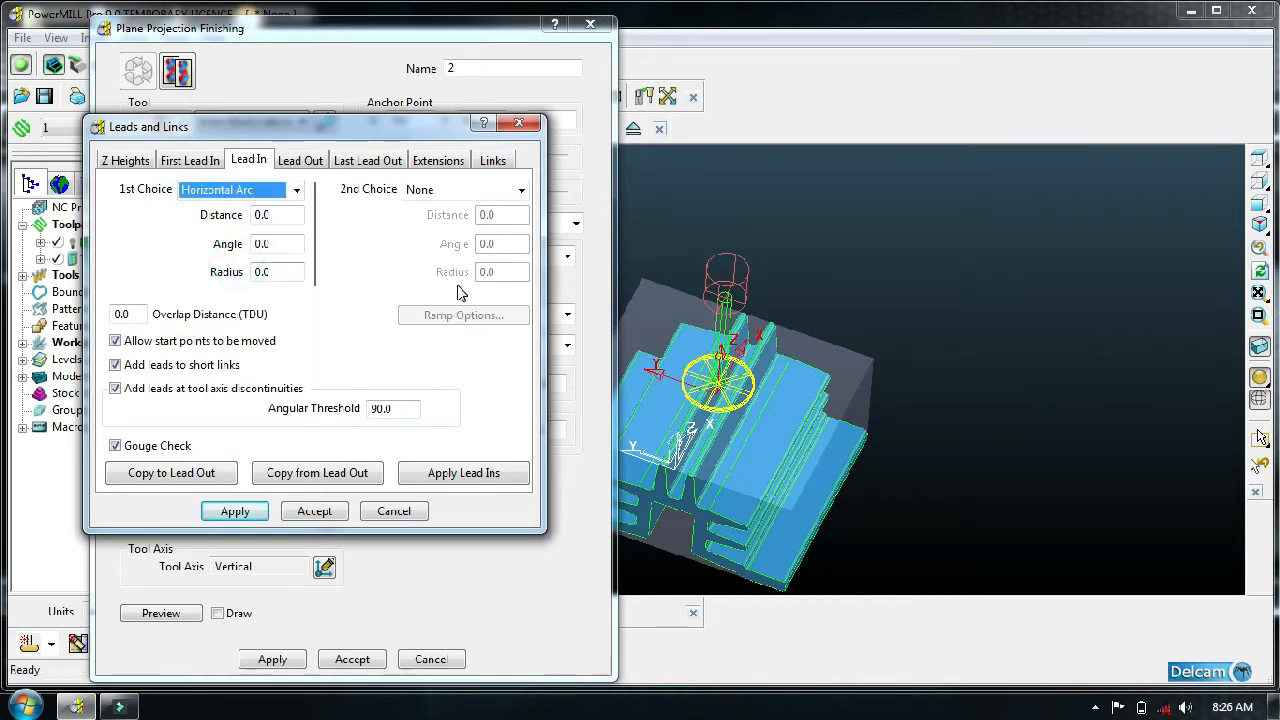
click(266, 215)
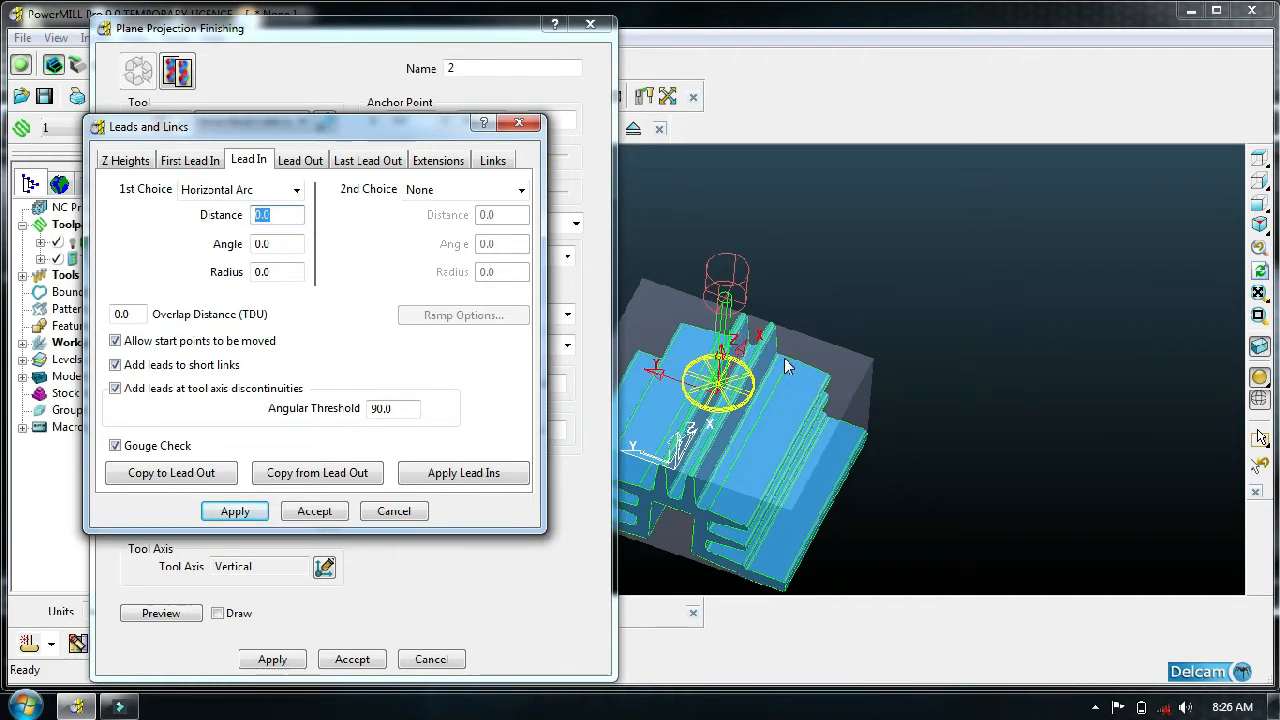
text(10)
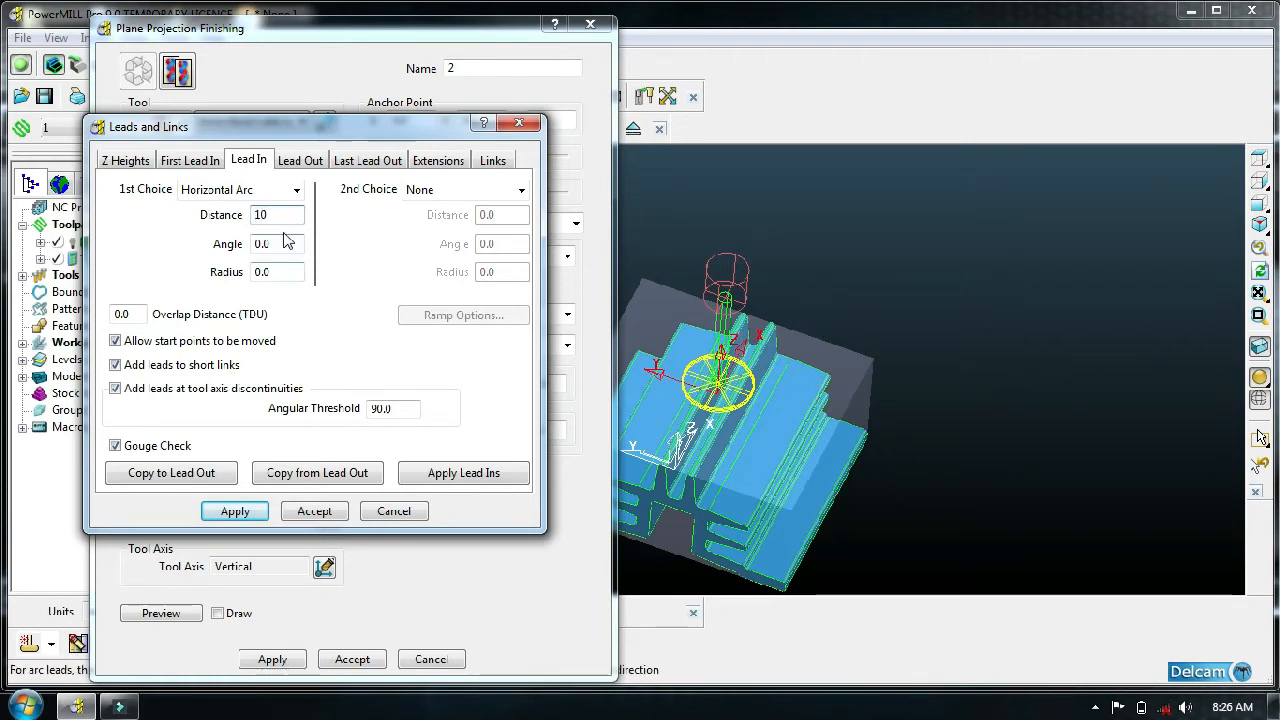
click(279, 246)
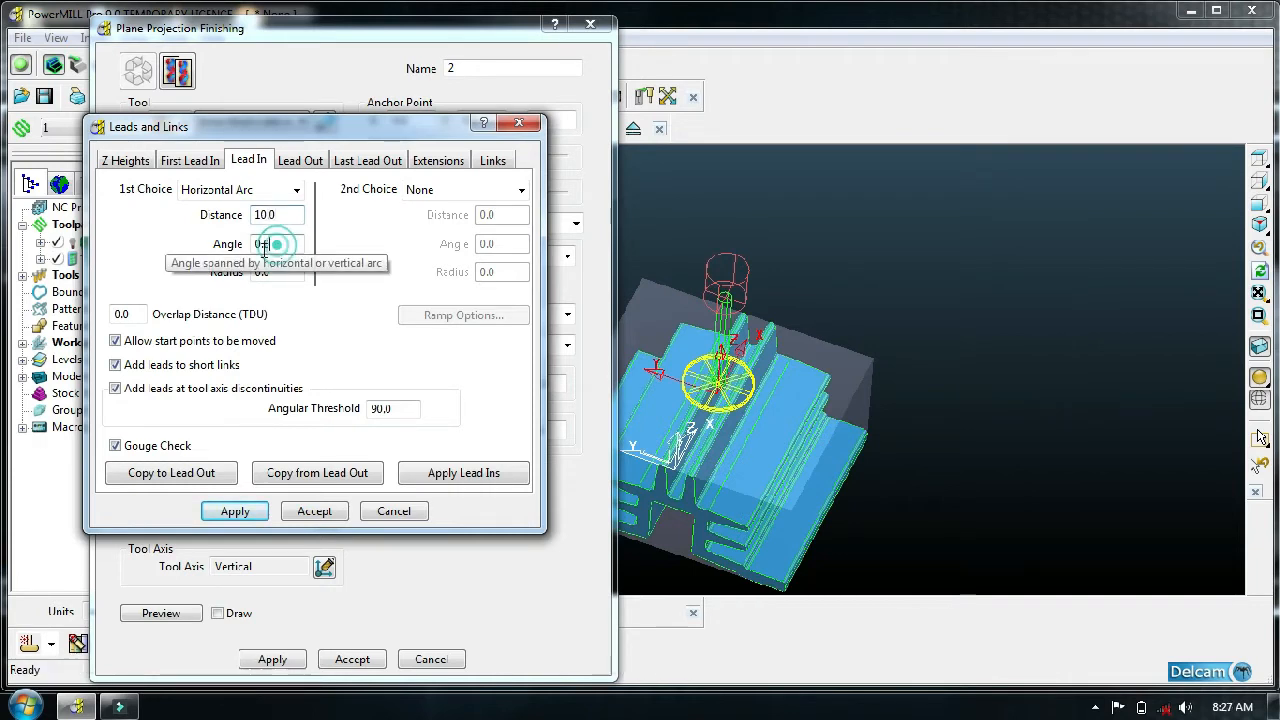
text(90)
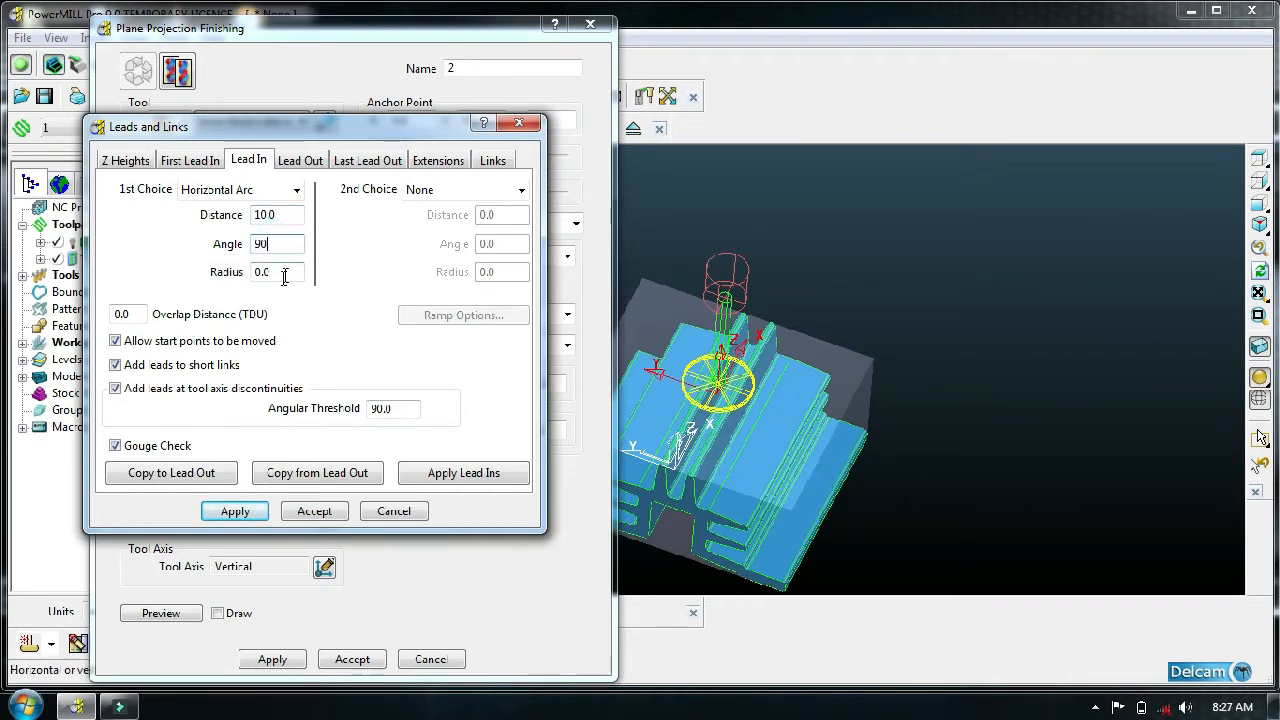
click(280, 276)
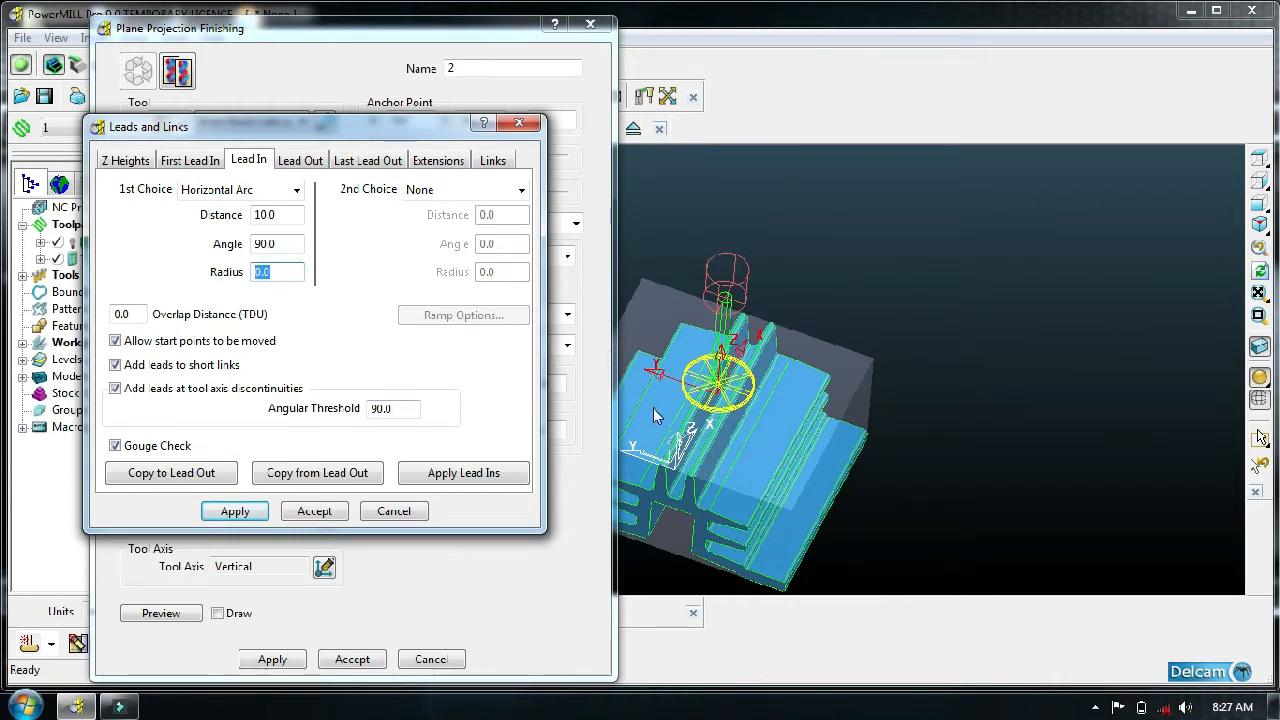
text(25)
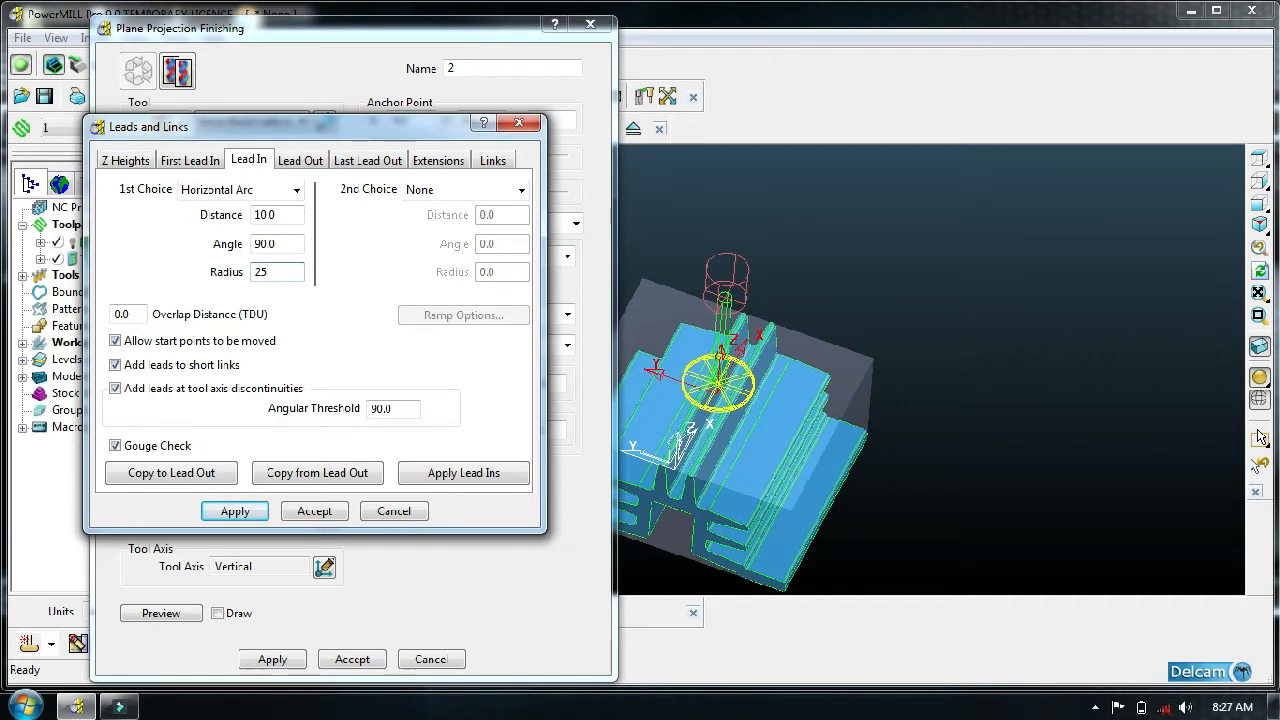
- Copy the lead-in settings to the lead-out, and apply both the lead-outs and the lead-ins
click(186, 478)
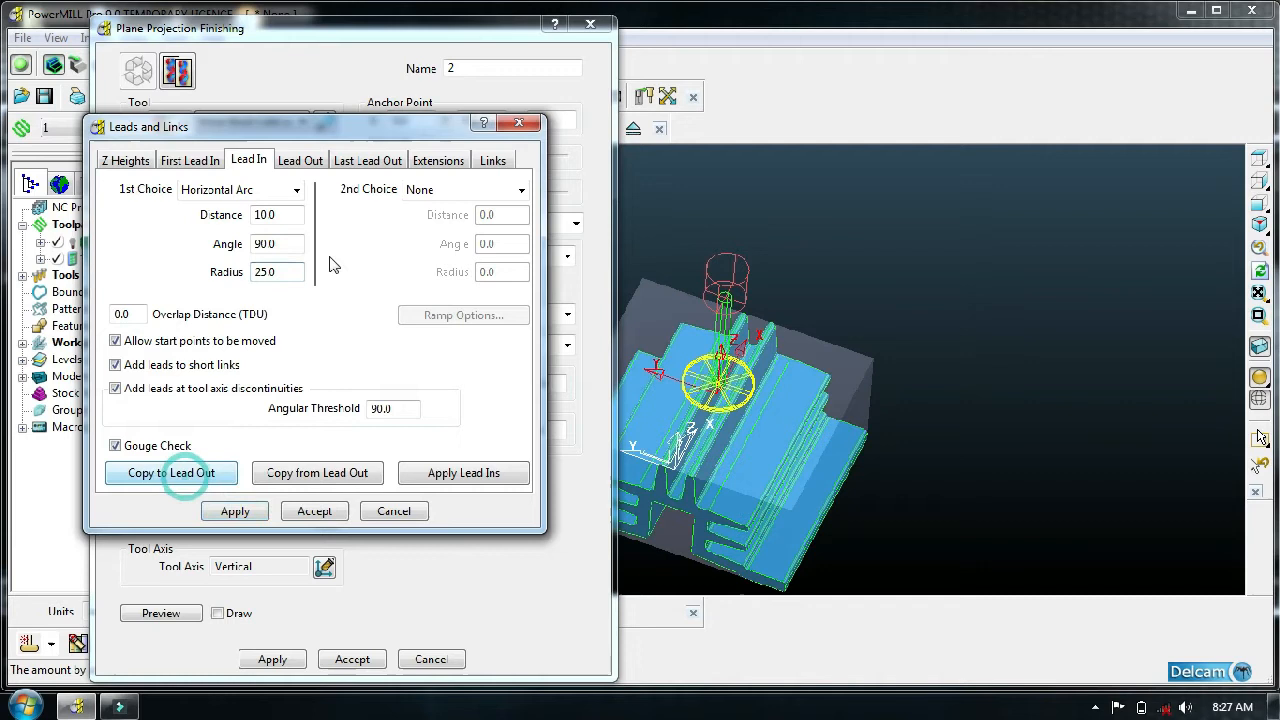
click(300, 161)
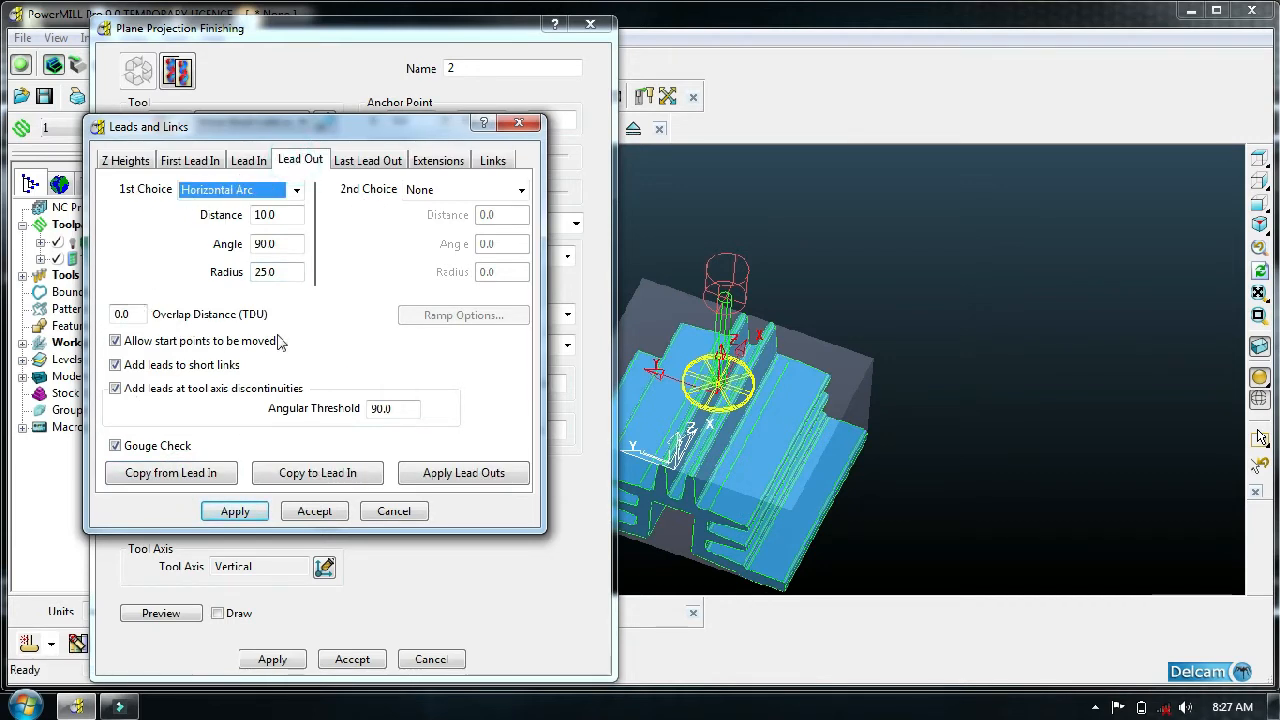
click(472, 480)
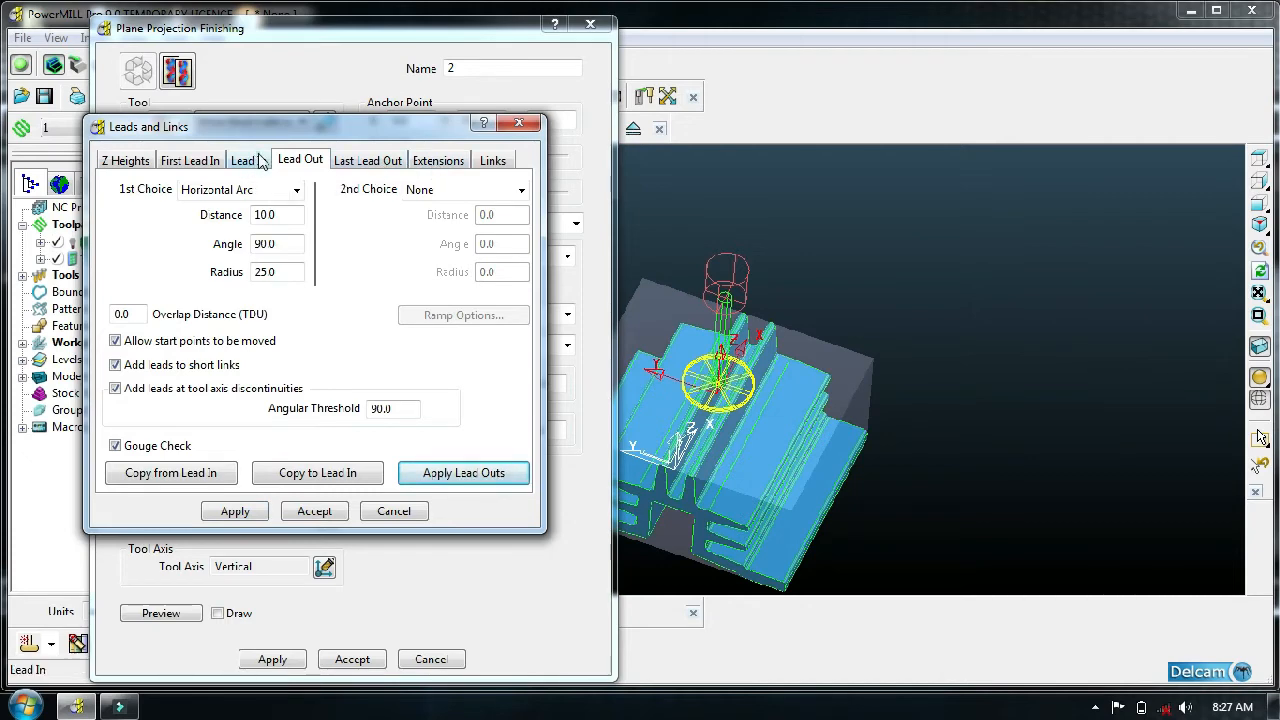
click(250, 161)
click(500, 486)
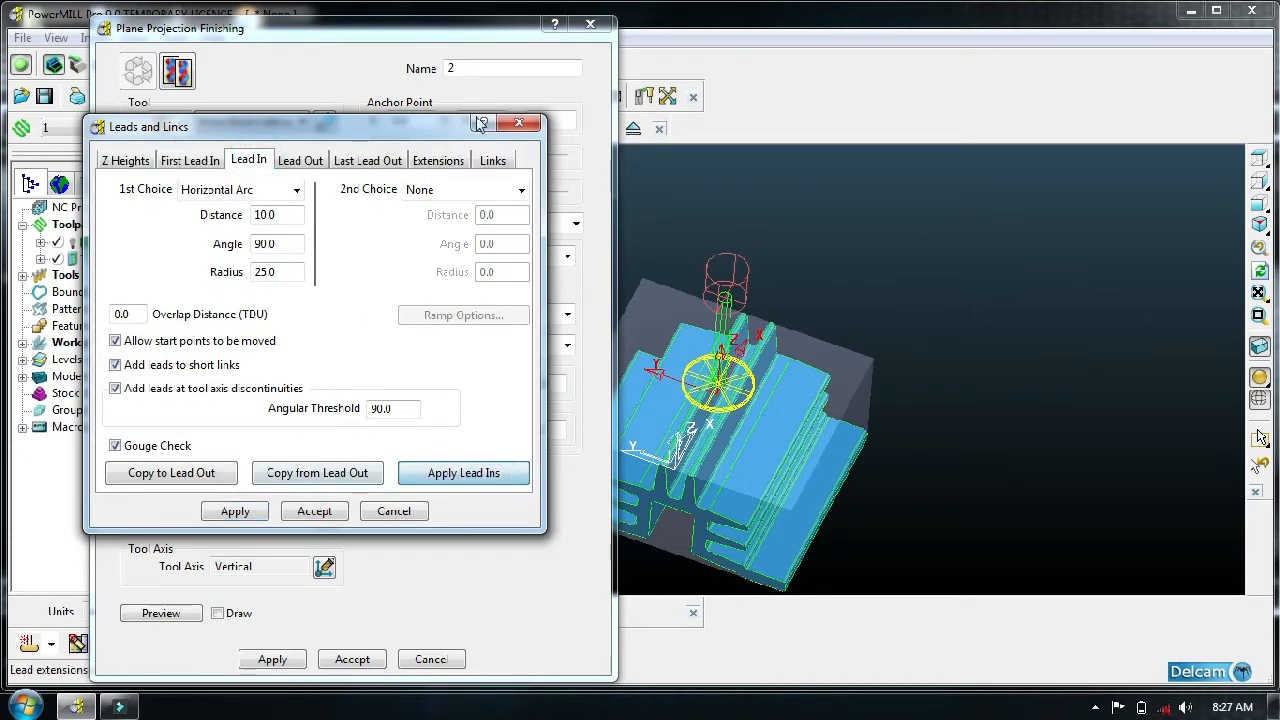
- Keep the short links as On Surface, and apply and accept the leads and links settings
click(492, 161)
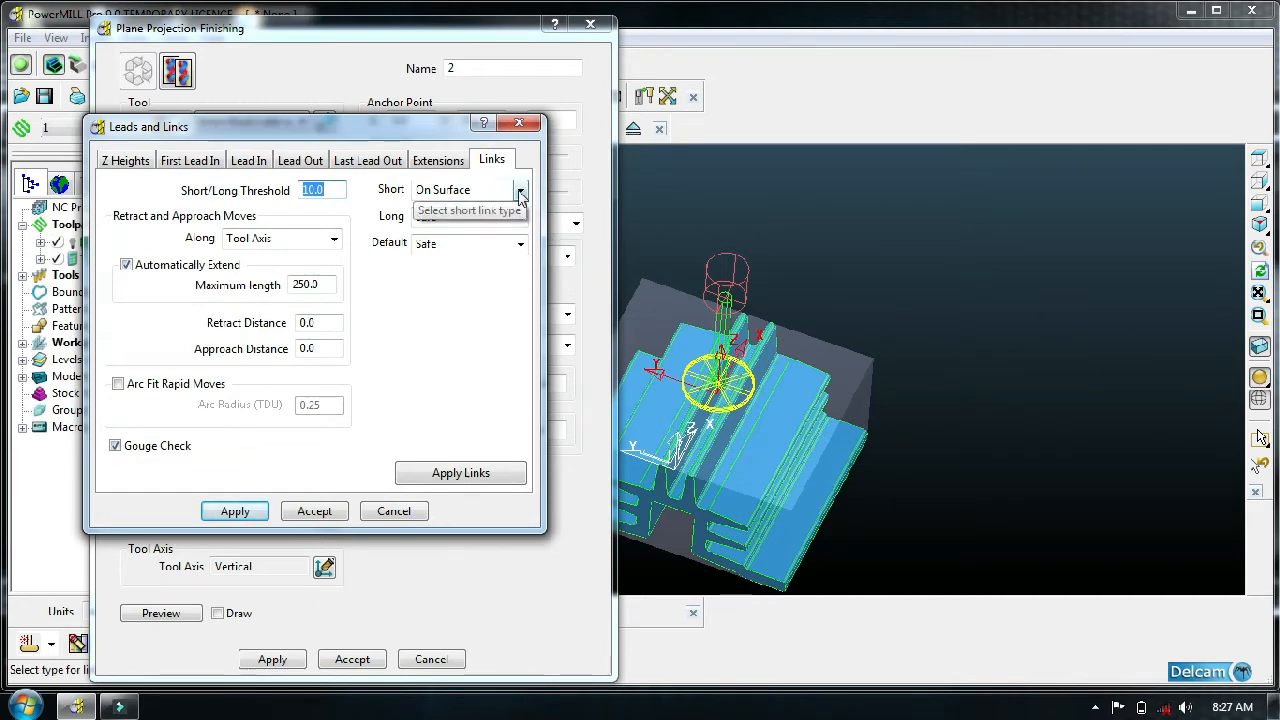
click(520, 192)
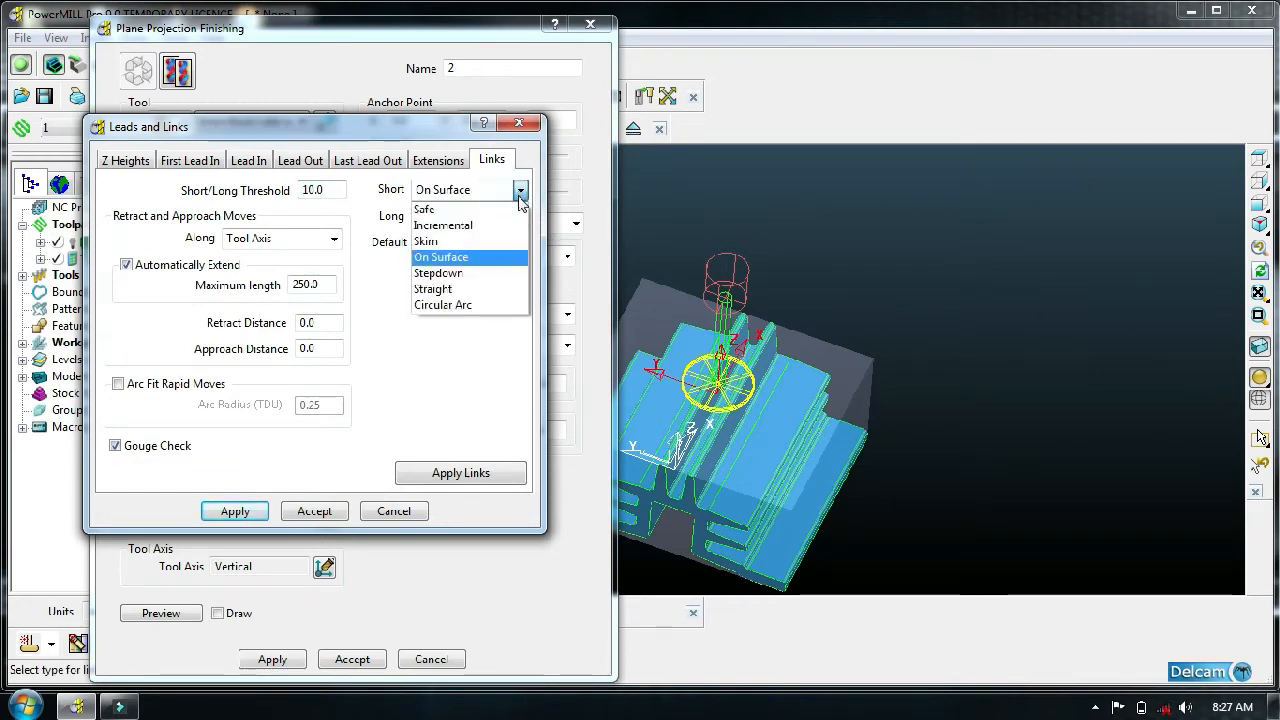
click(521, 195)
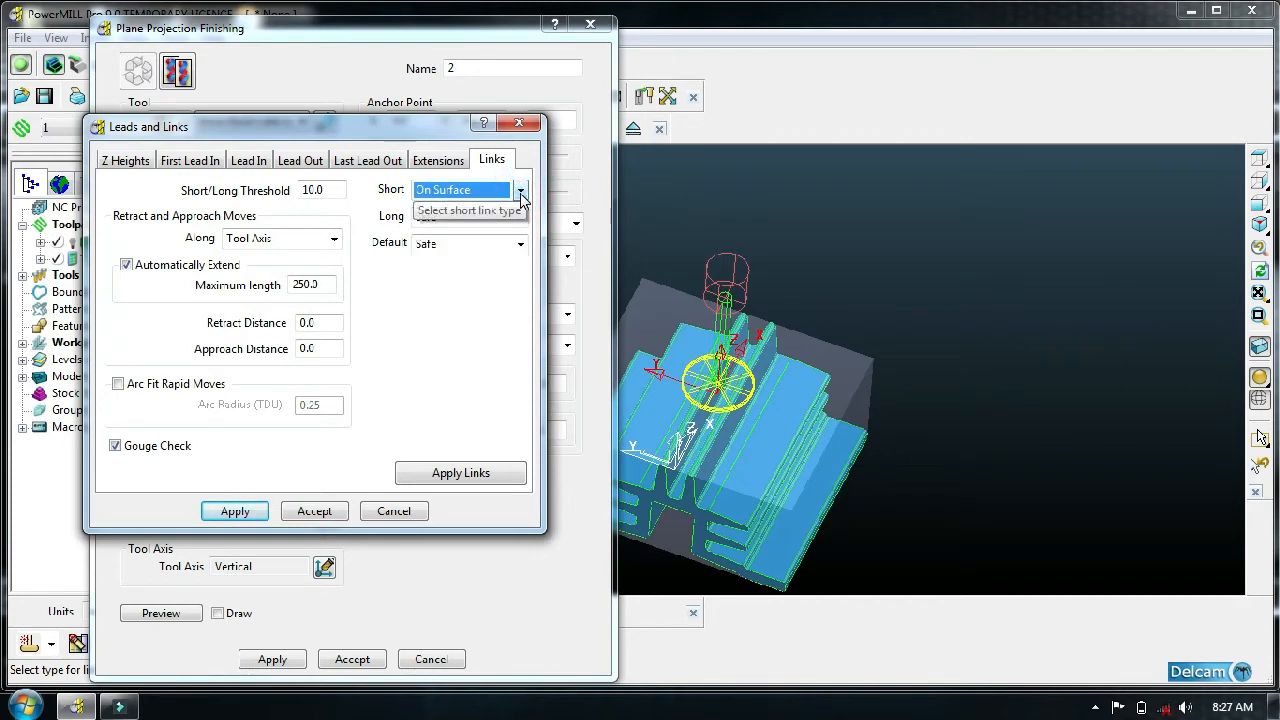
click(234, 512)
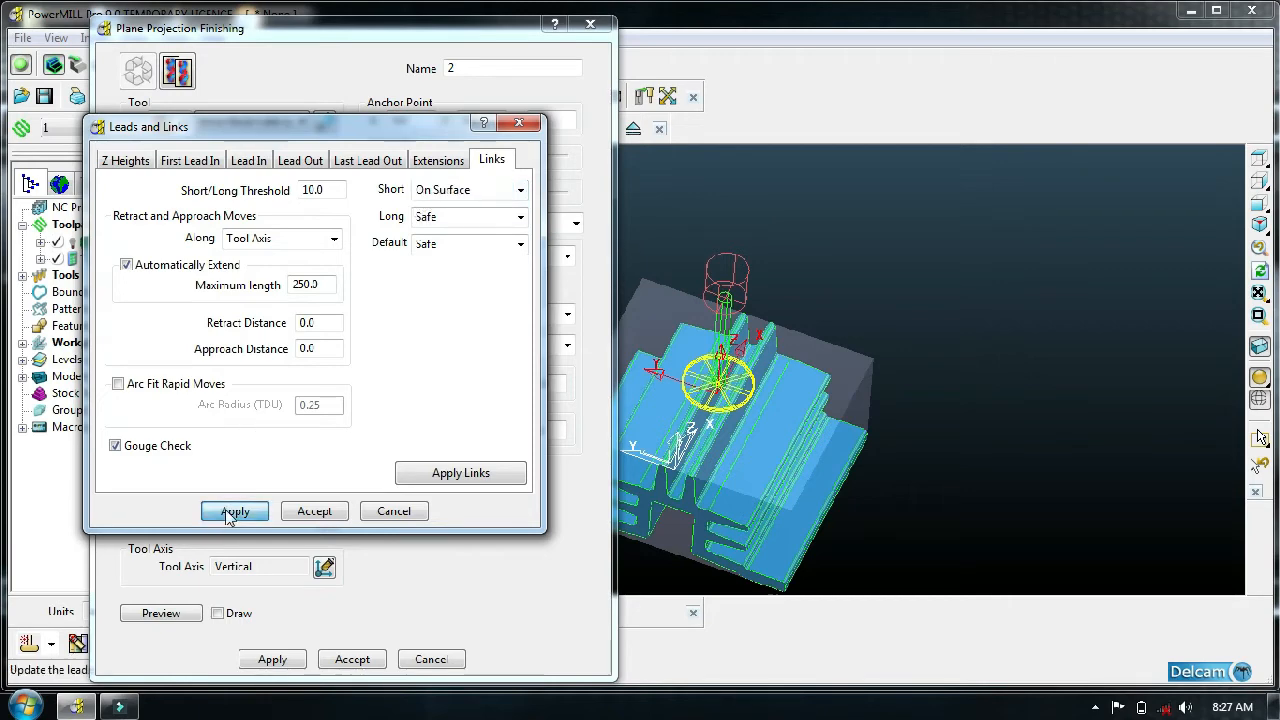
click(318, 511)
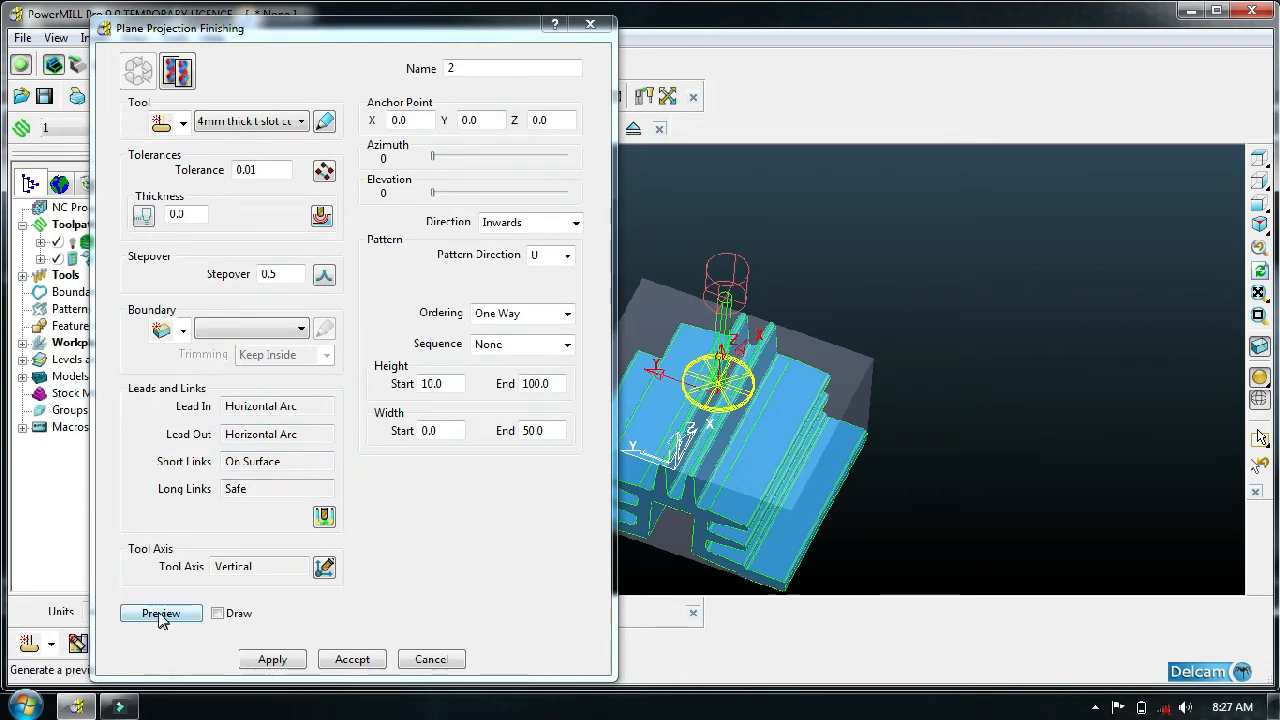
- Preview the plane projection pattern on the heatsink and check the stock block's X, Y and Z limits
middle_drag(964, 466, 765, 440)
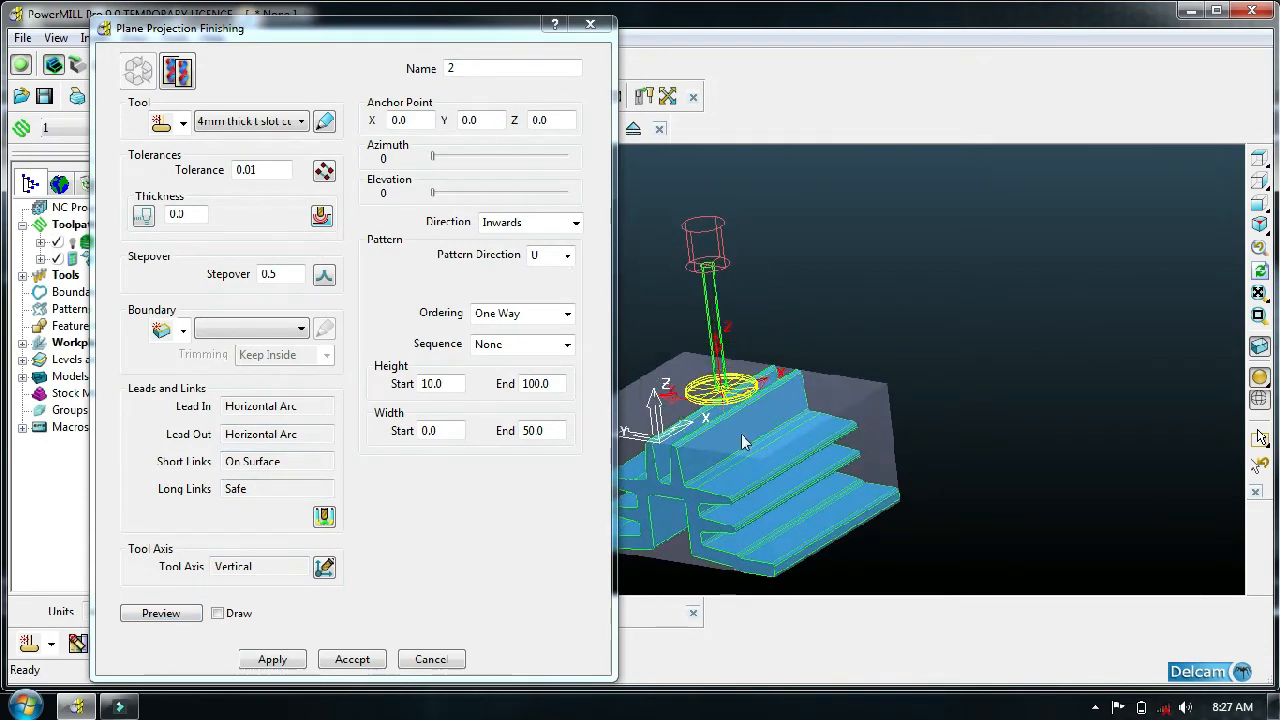
click(174, 615)
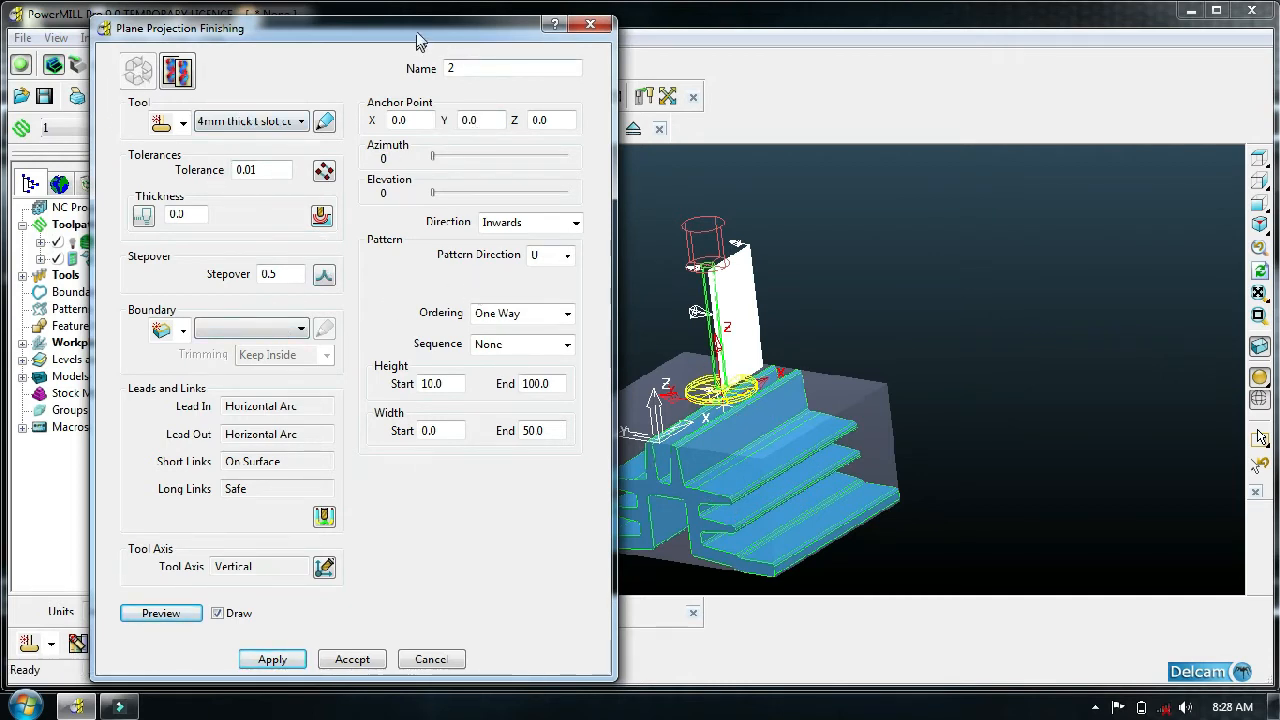
drag(419, 42, 299, 159)
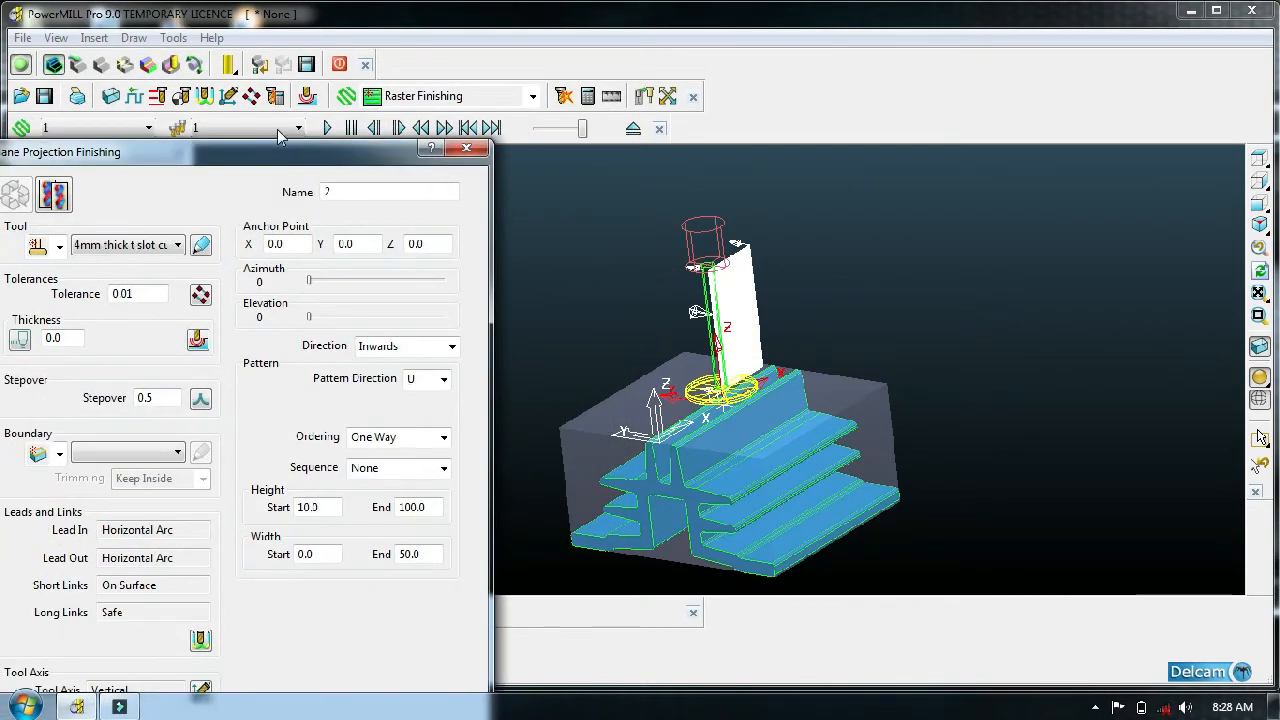
click(110, 96)
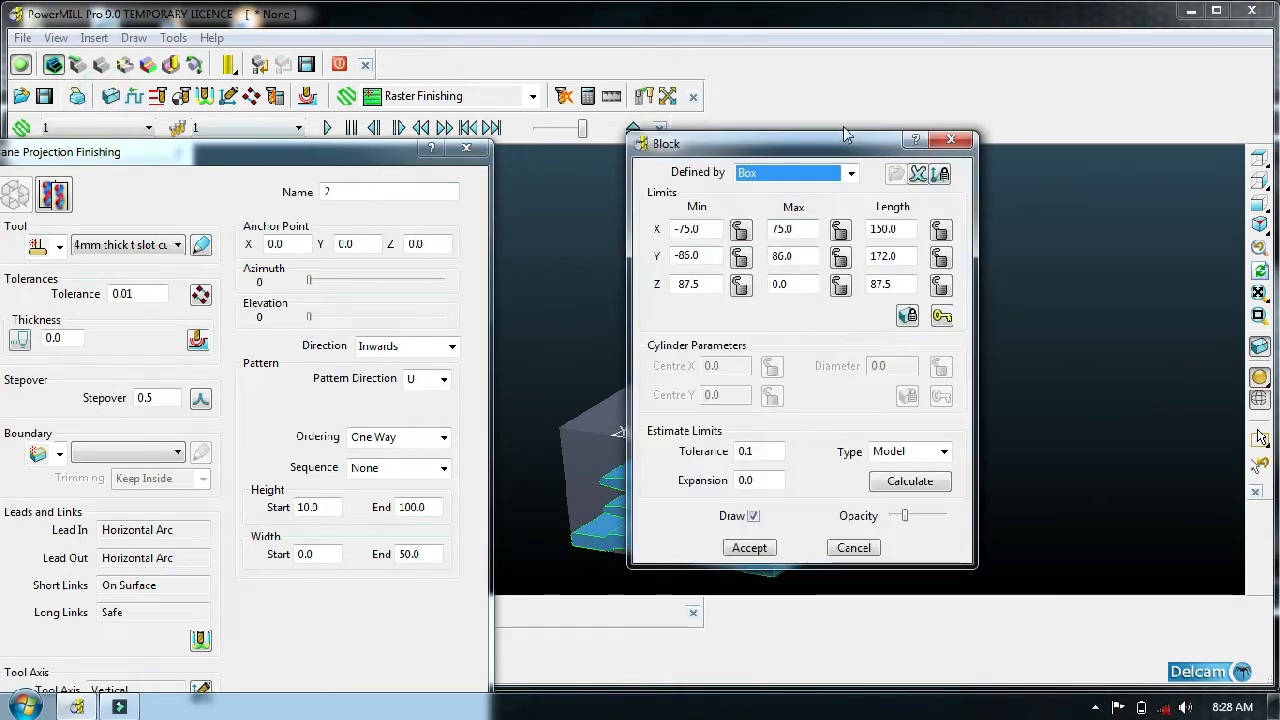
drag(816, 158, 294, 104)
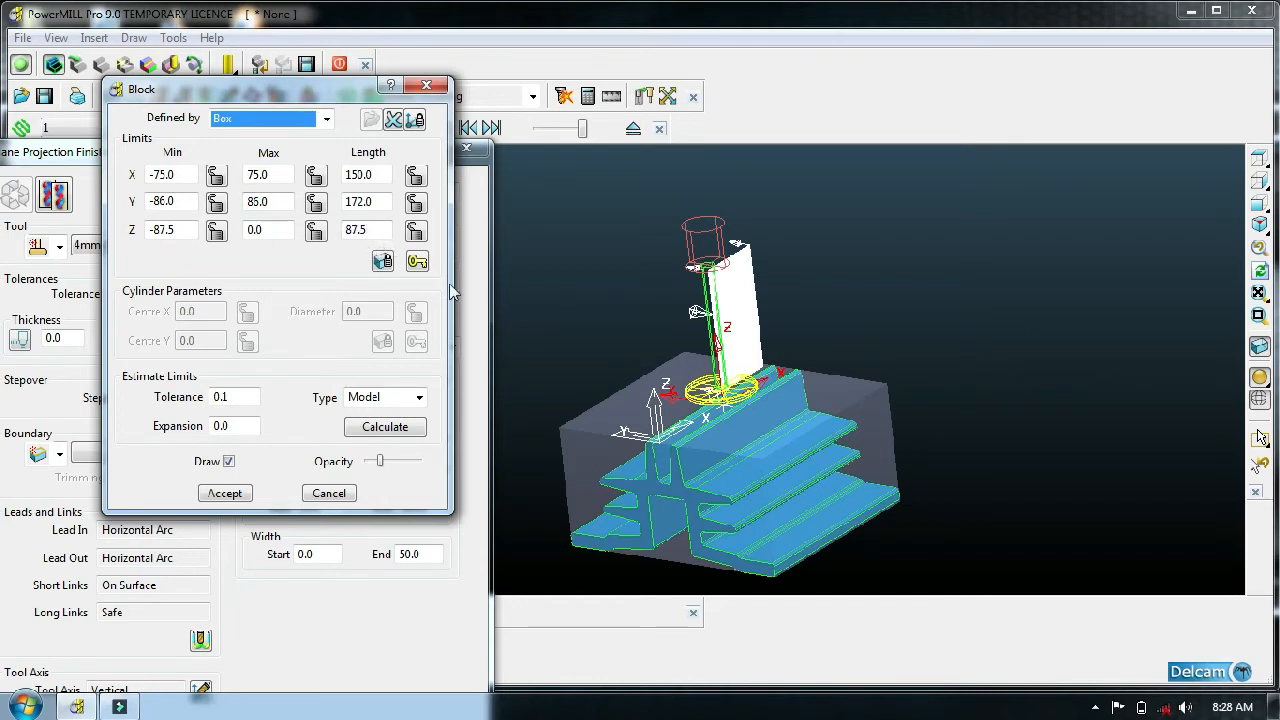
click(380, 613)
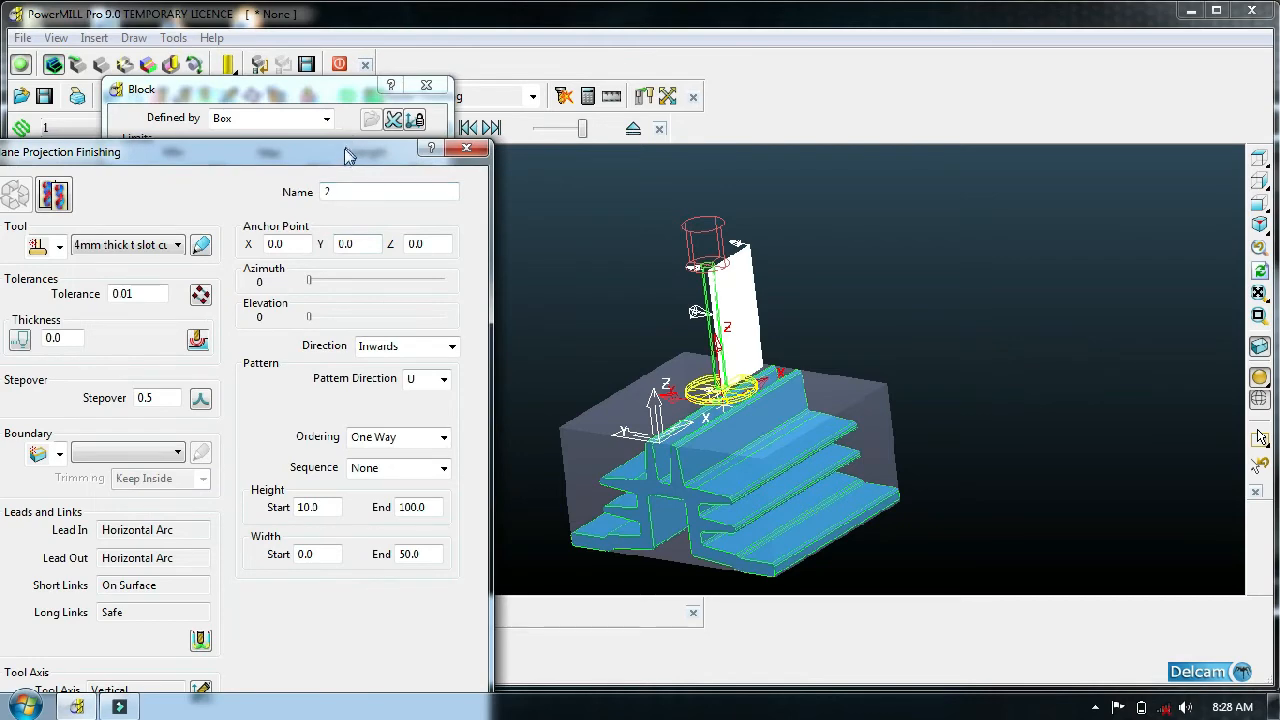
- Set the Y coordinate of the plane projection's anchor point to -86
drag(344, 154, 359, 86)
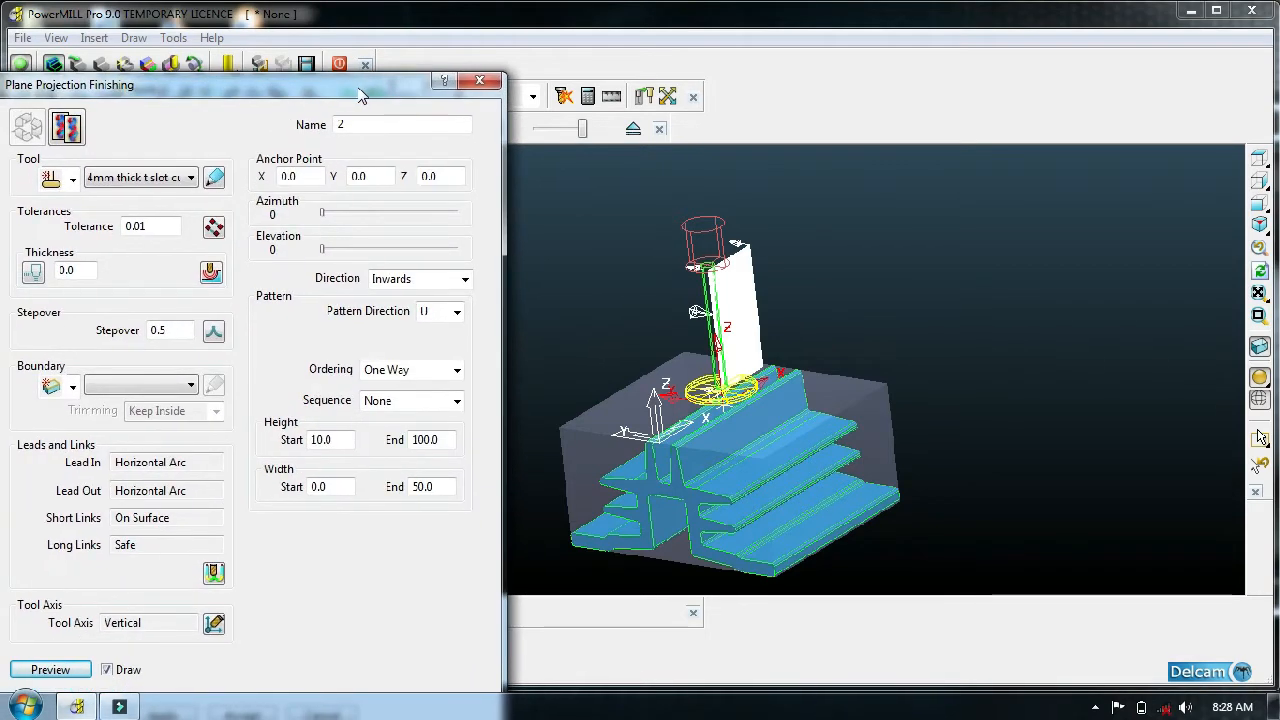
double_click(380, 176)
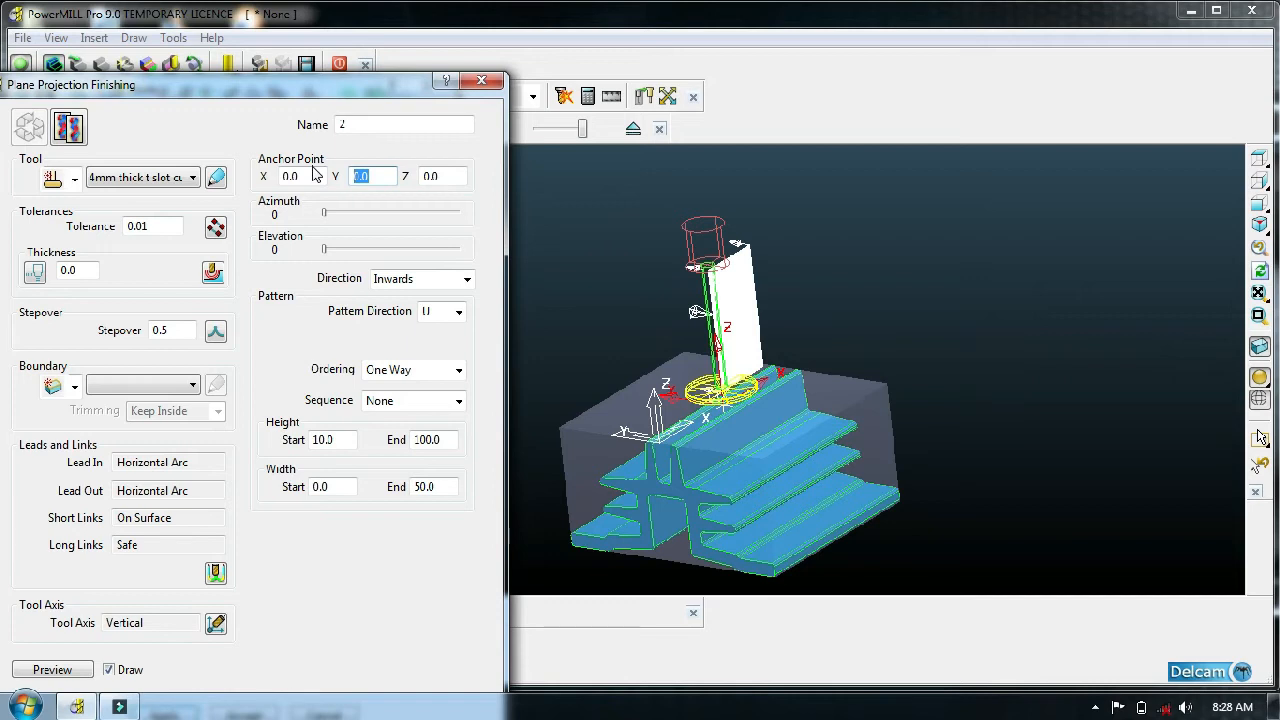
text(86)
text(-)
key(Return)
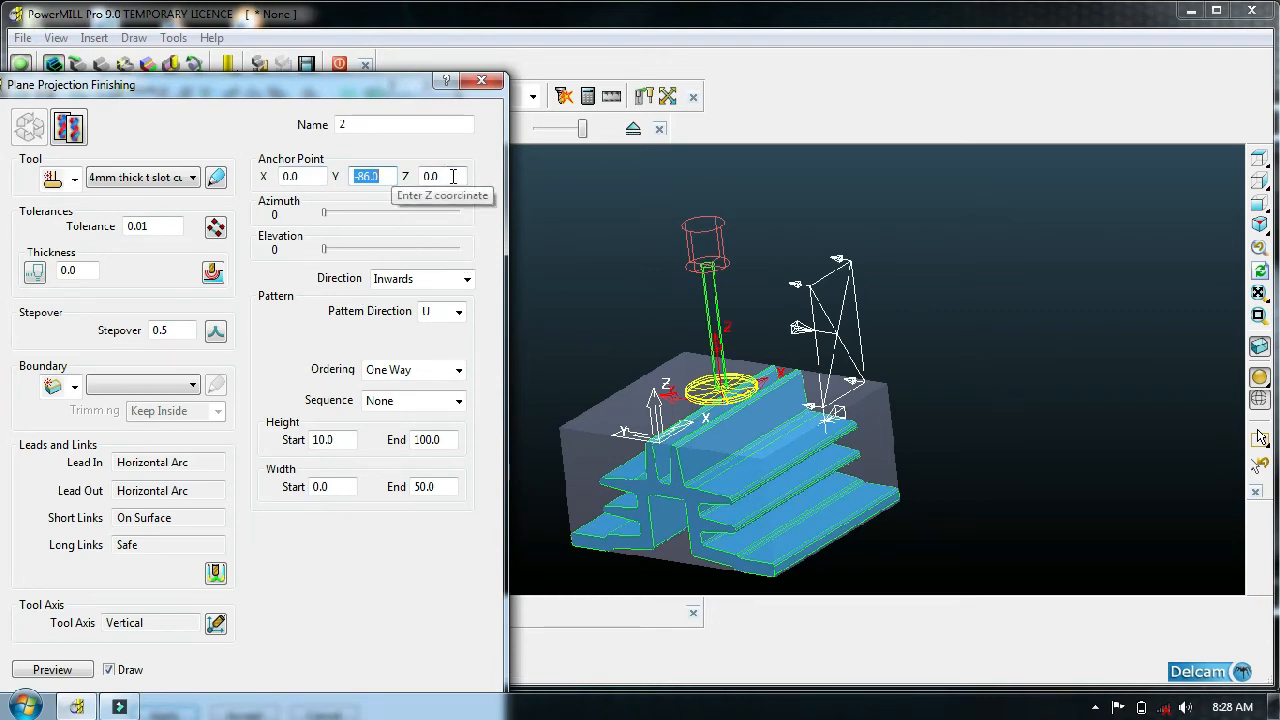
- Set the projection pattern's height to start at 0 and end at -87.5
middle_drag(769, 440, 892, 540)
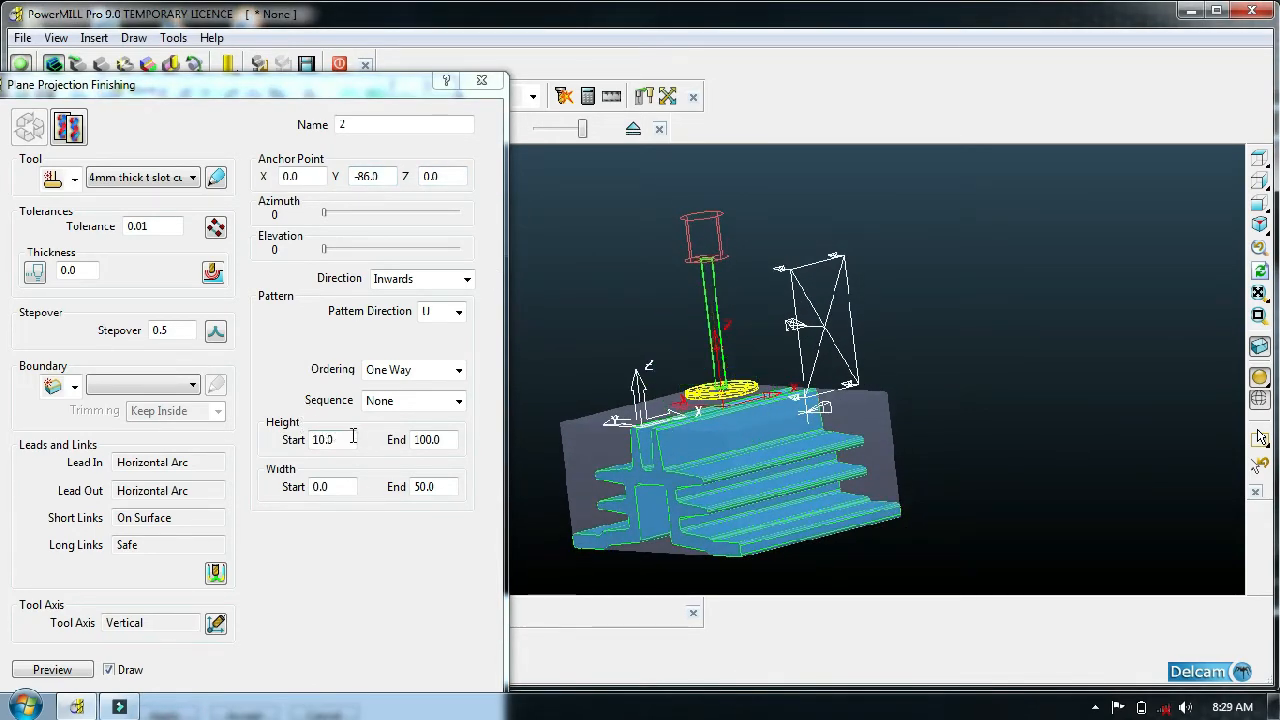
drag(352, 445, 273, 446)
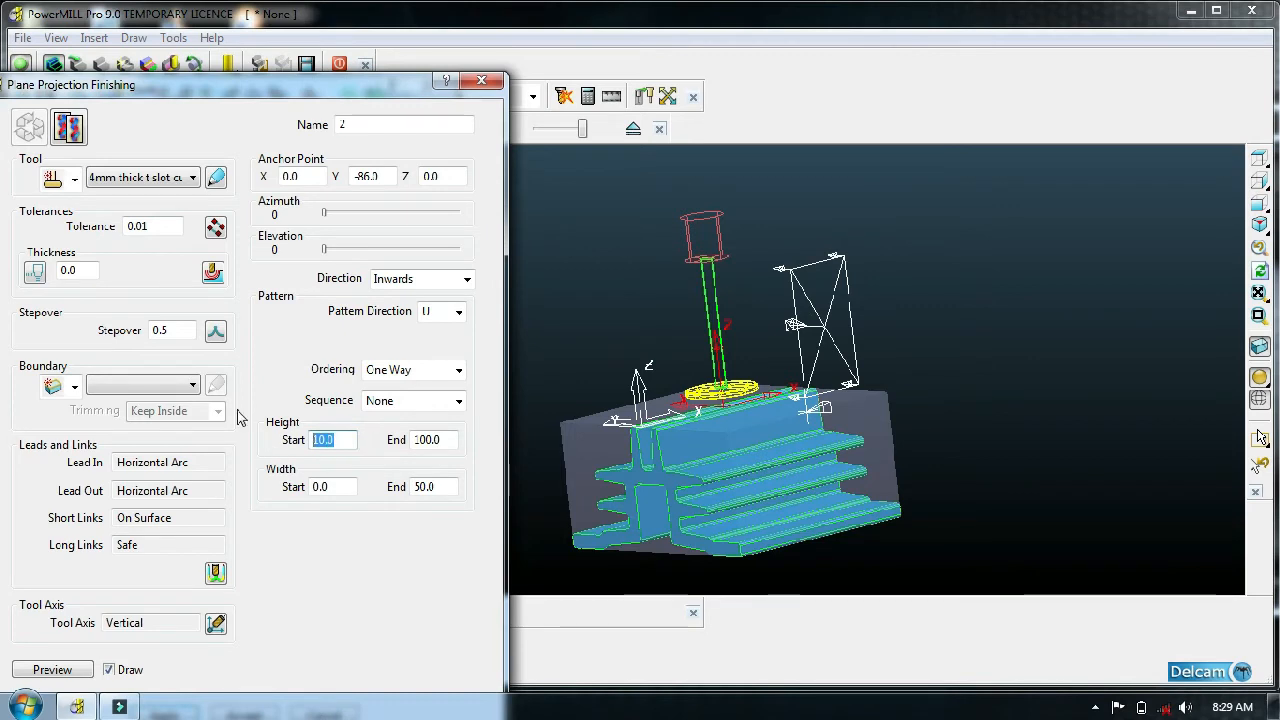
text(0)
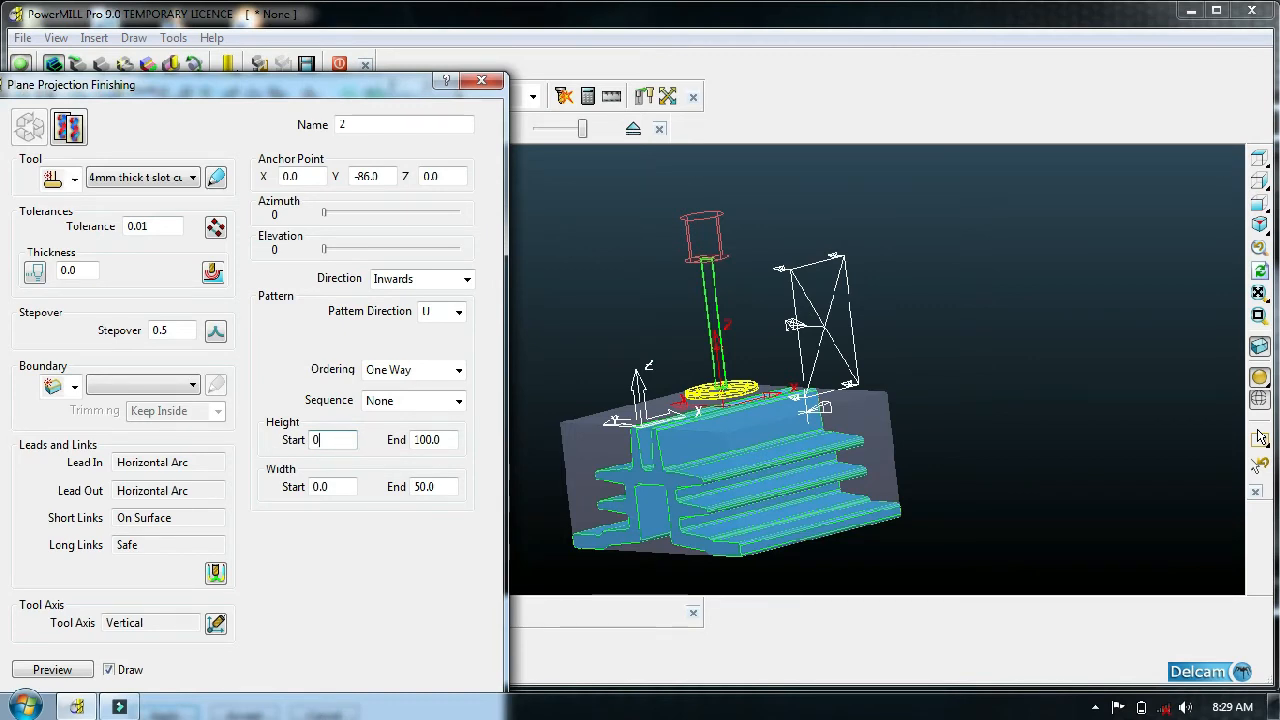
click(451, 439)
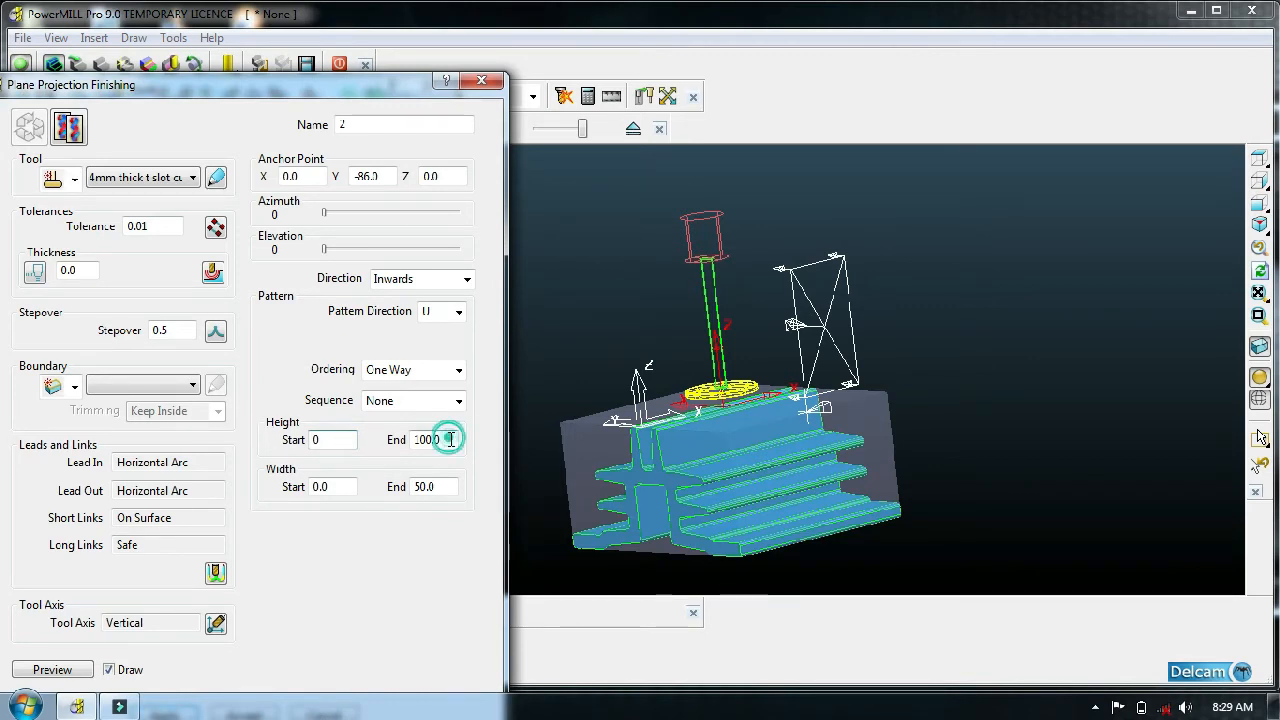
drag(451, 439, 363, 460)
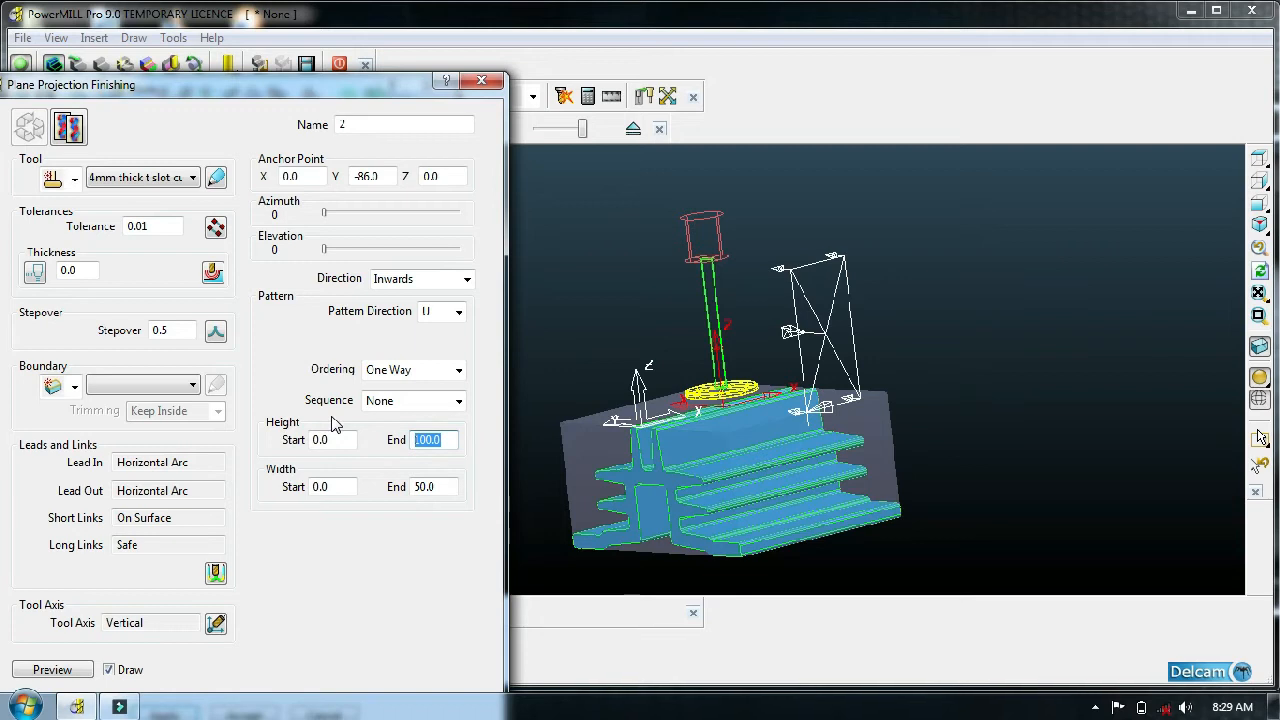
text(-87.5)
key(Return)
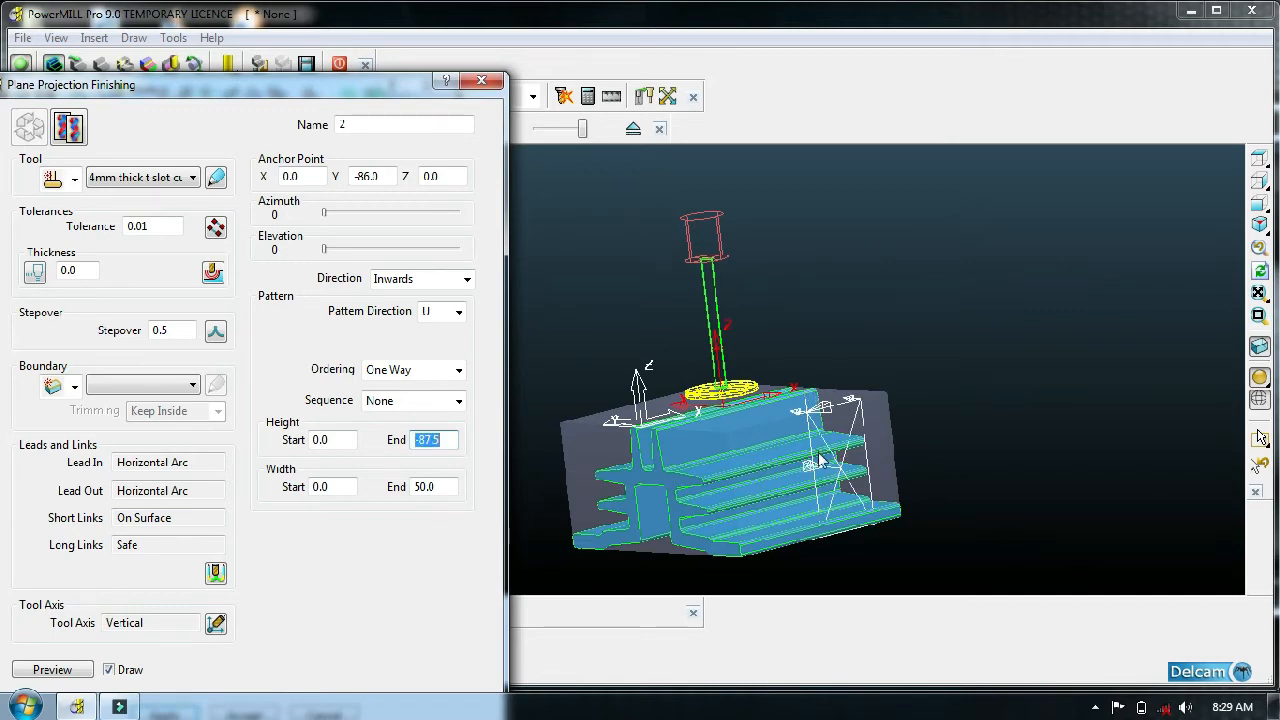
mouse_move(823, 458)
middle_down()
mouse_move(851, 414)
mouse_move(891, 402)
mouse_move(991, 396)
mouse_move(1023, 414)
mouse_move(793, 433)
mouse_move(845, 500)
mouse_move(874, 497)
mouse_move(820, 475)
middle_up()
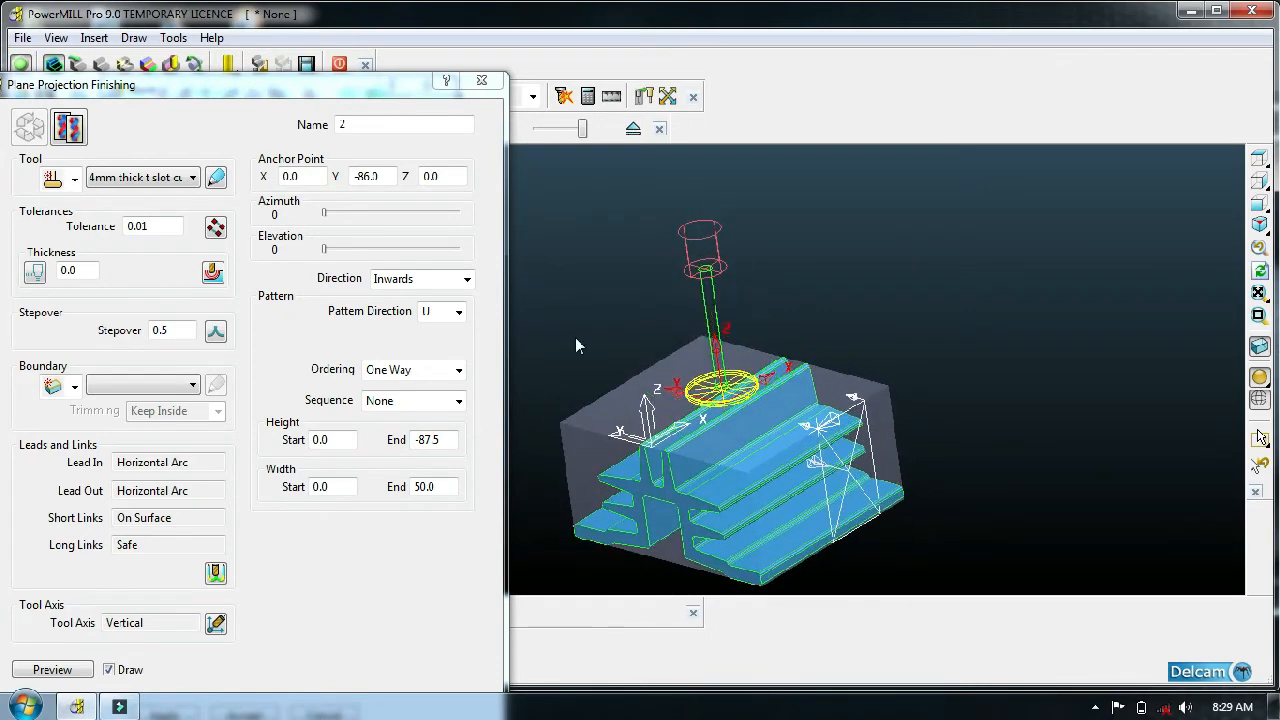
- Set the projection pattern's width to start at -75 and end at 75
click(339, 486)
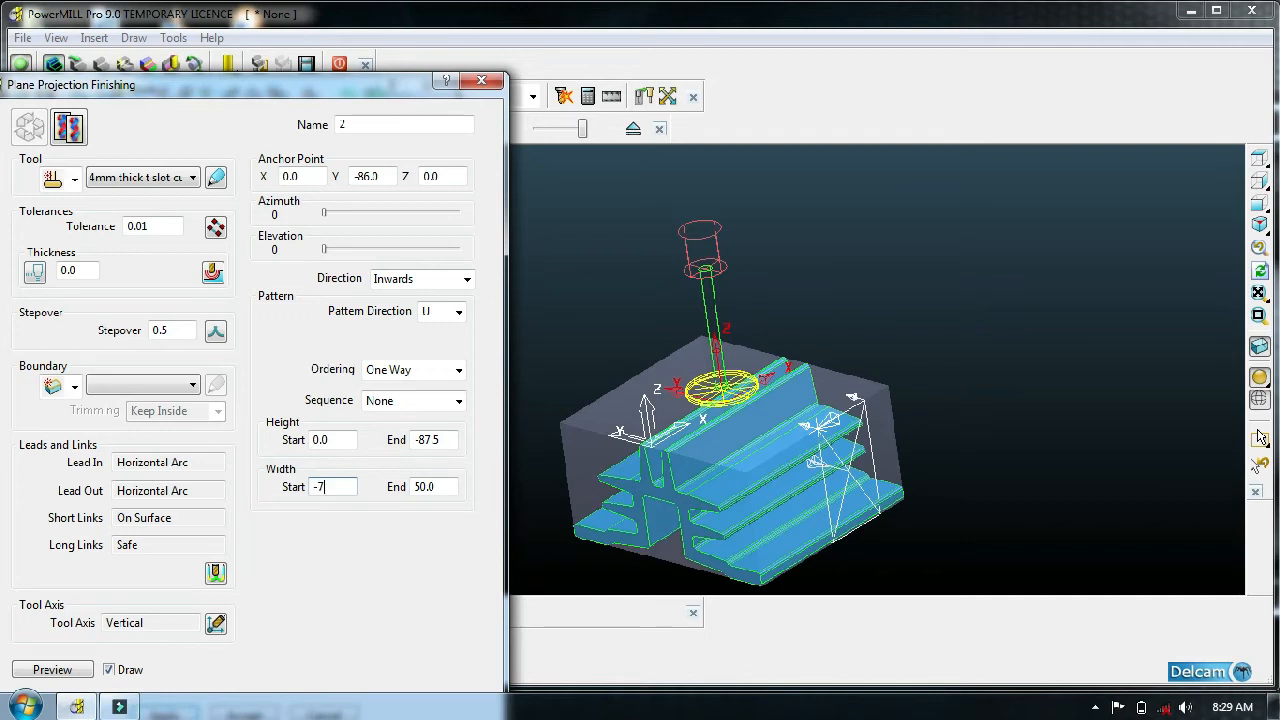
key(Return)
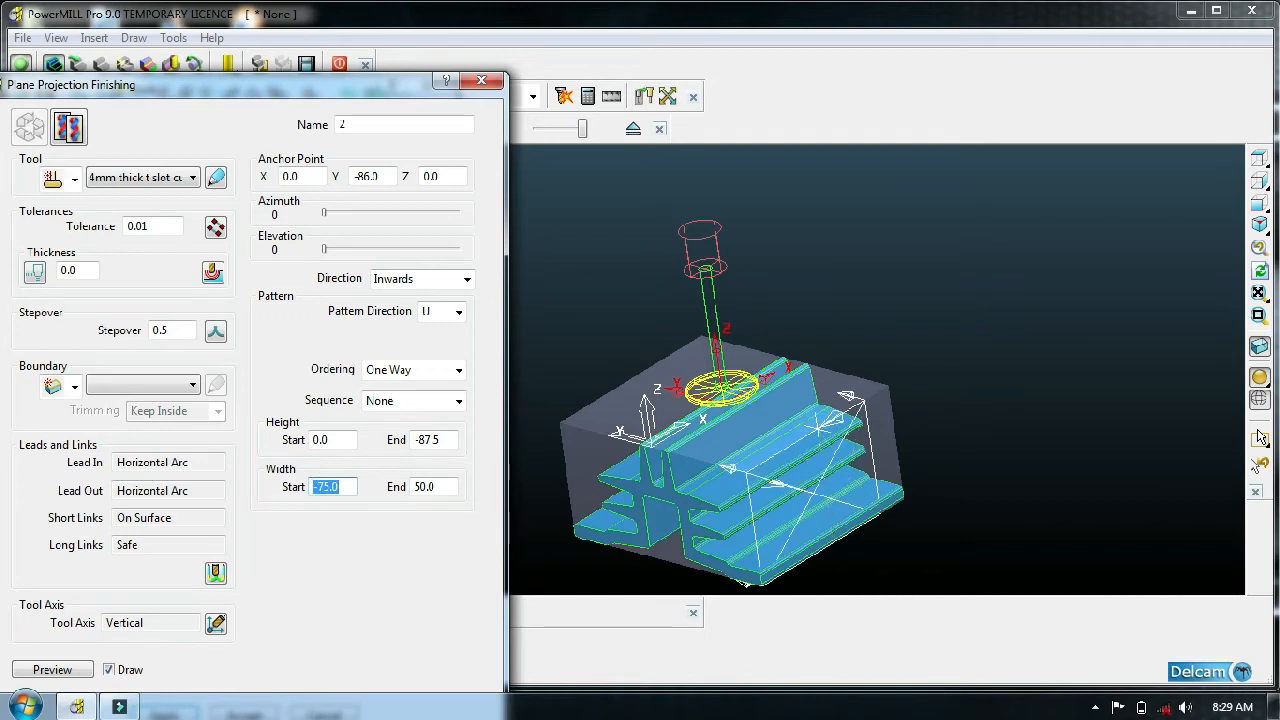
click(443, 486)
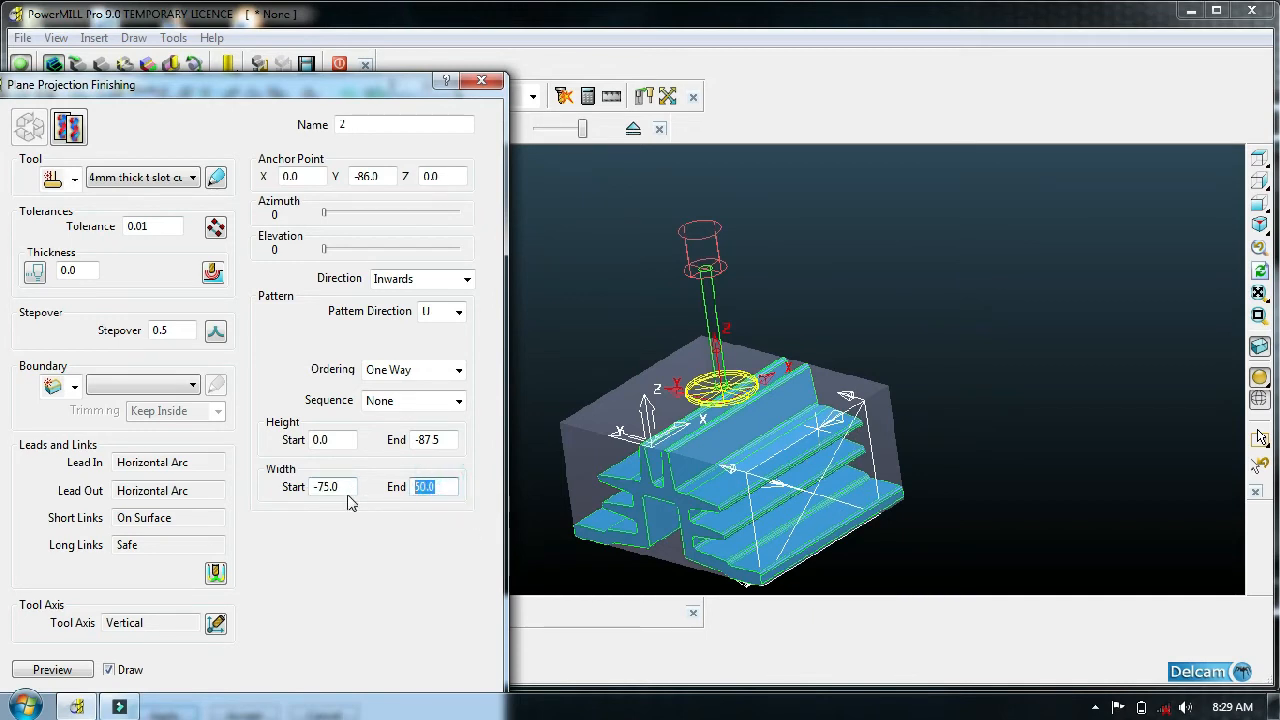
text(75)
key(Return)
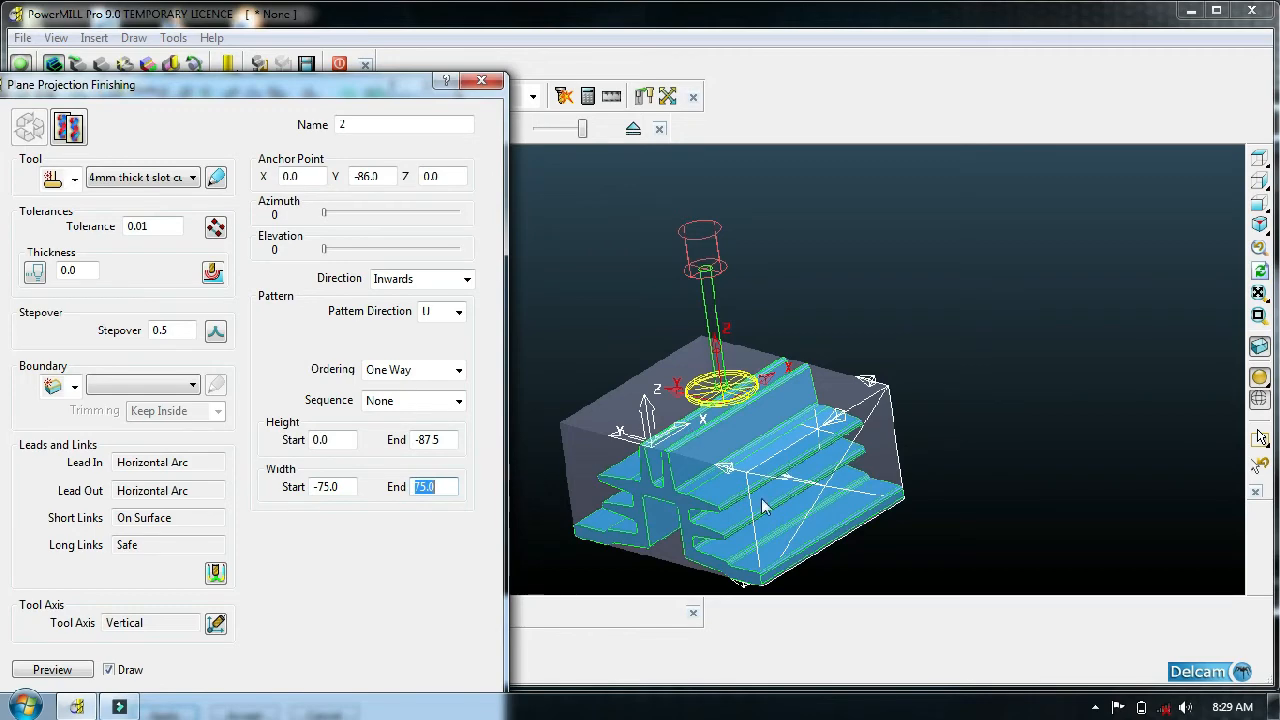
- Check the pattern's extent around the stock block and calculate the Inwards plane projection toolpath
middle_drag(768, 507, 862, 428)
scroll(852, 468, up, 3)
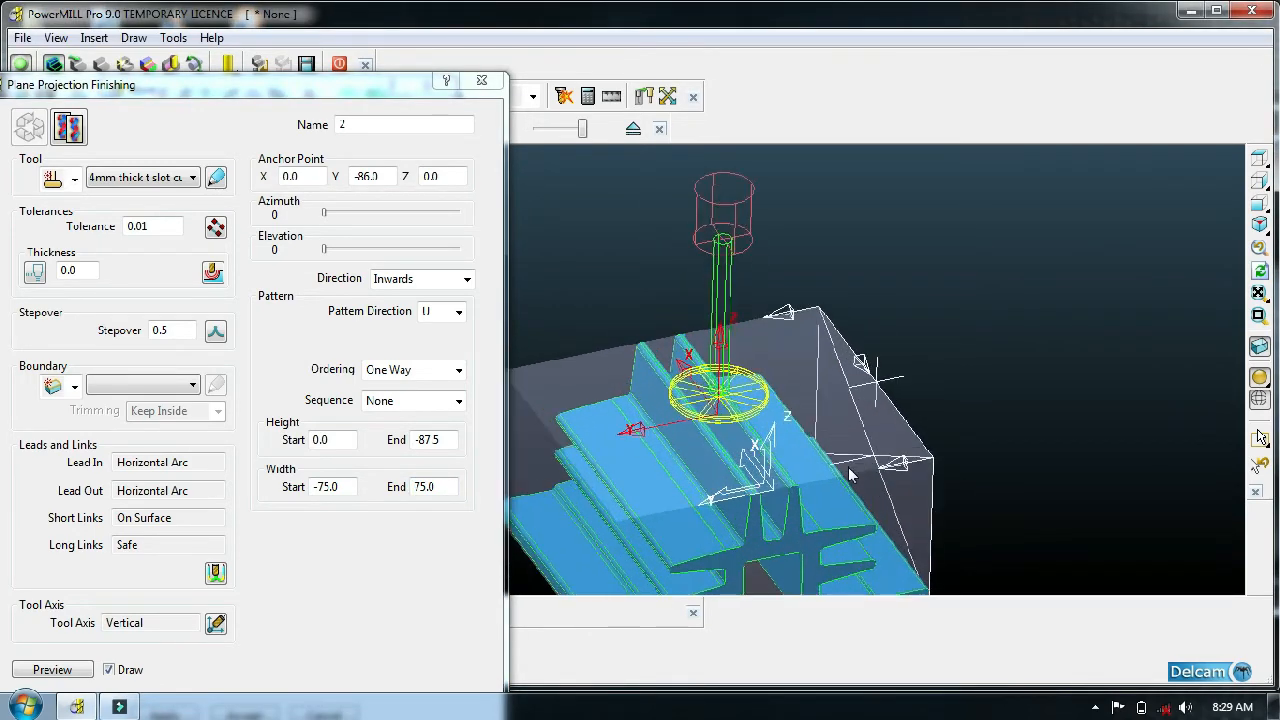
middle_drag(912, 472, 706, 497)
scroll(750, 474, down, 4)
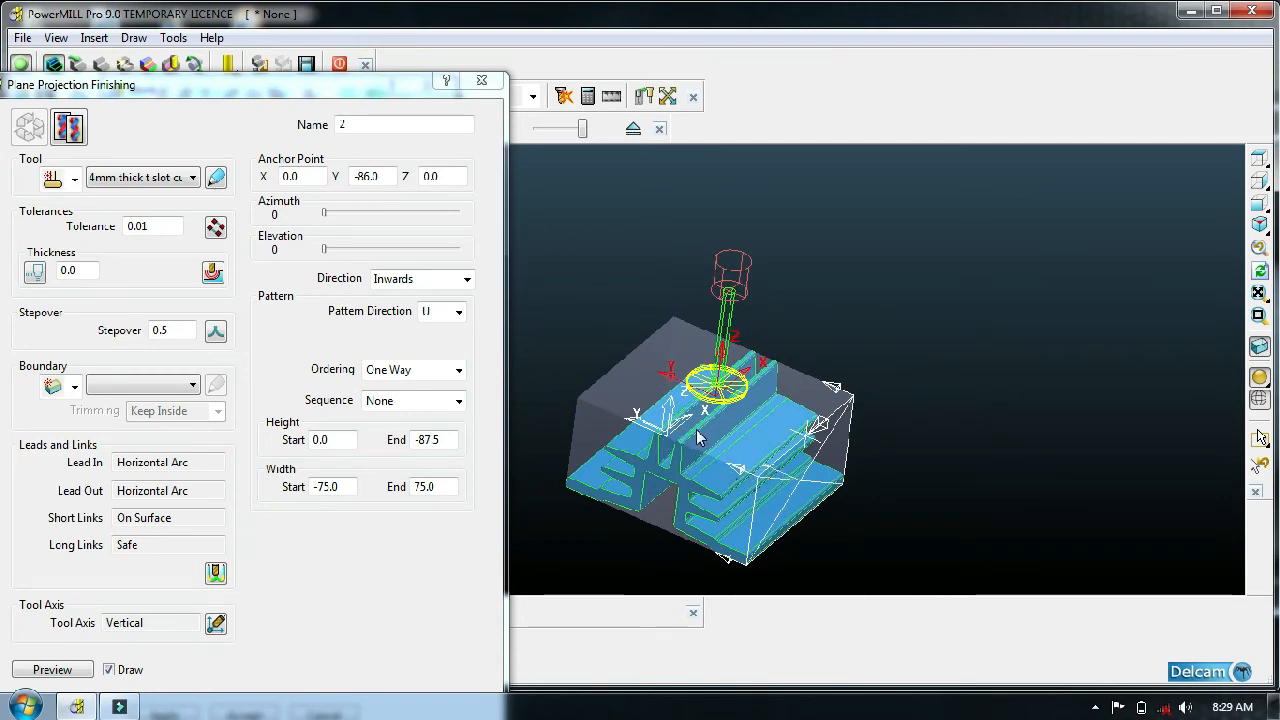
middle_drag(693, 440, 660, 473)
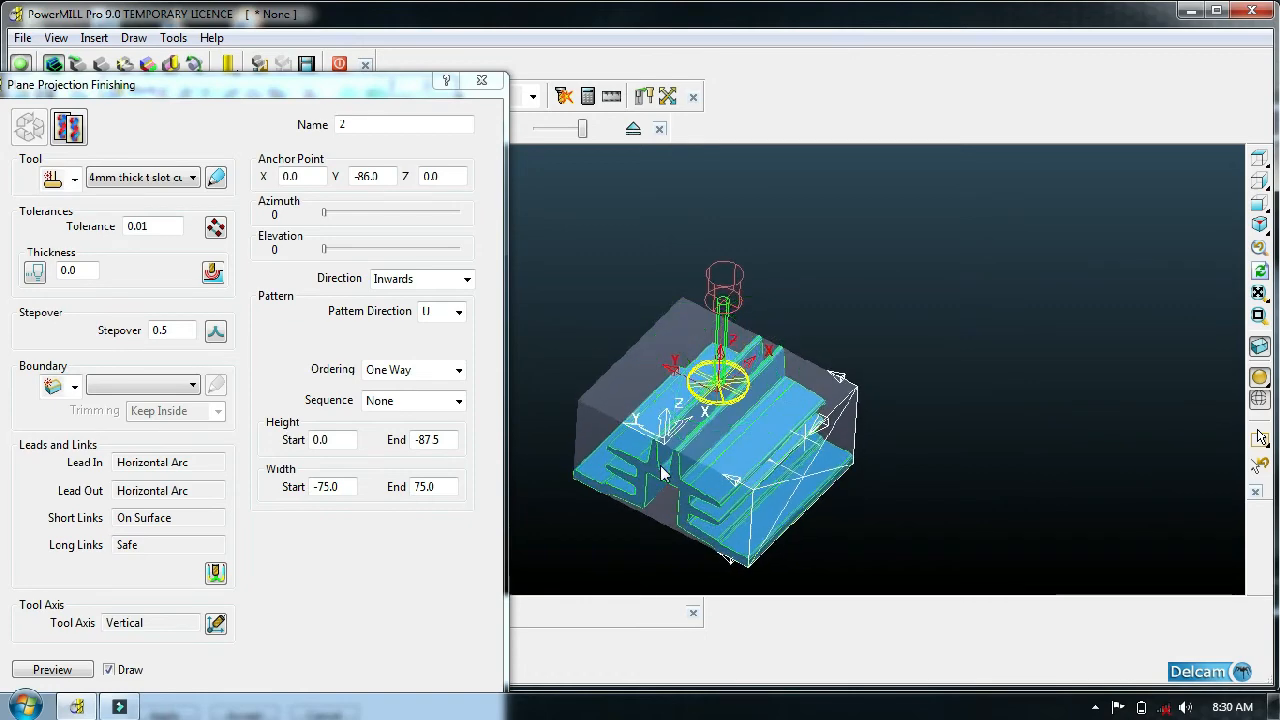
drag(243, 84, 269, 43)
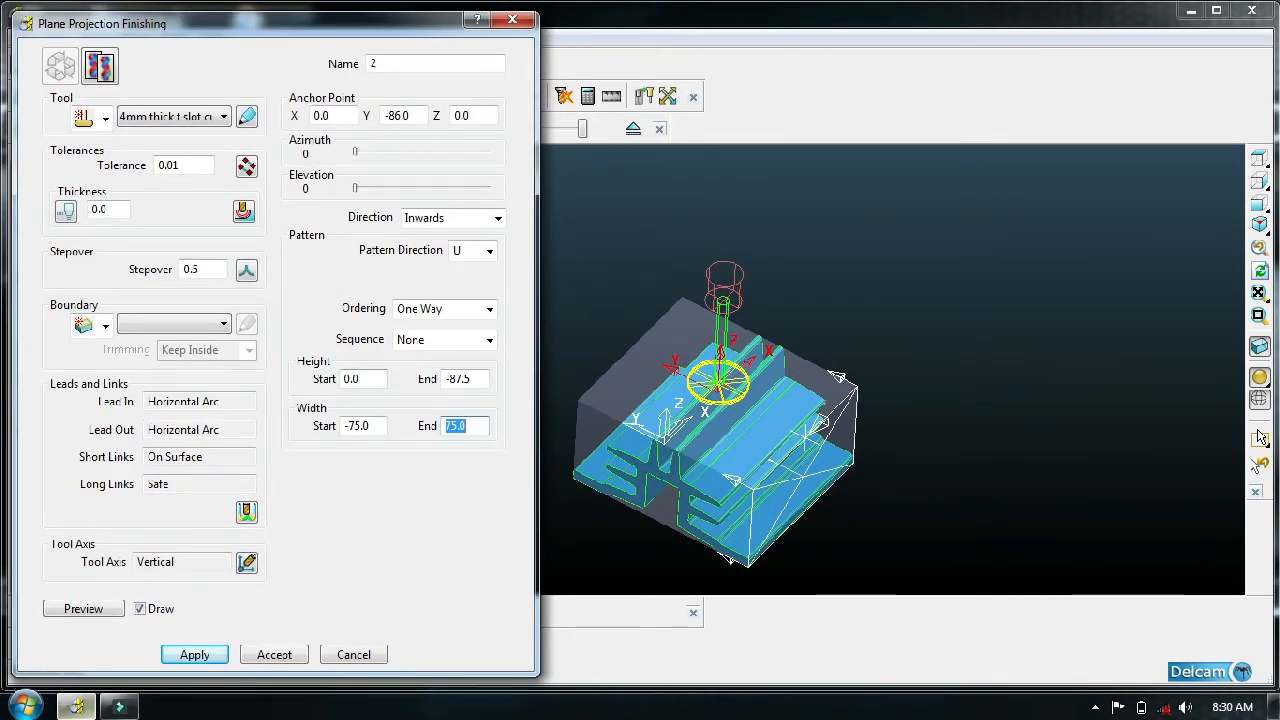
click(193, 656)
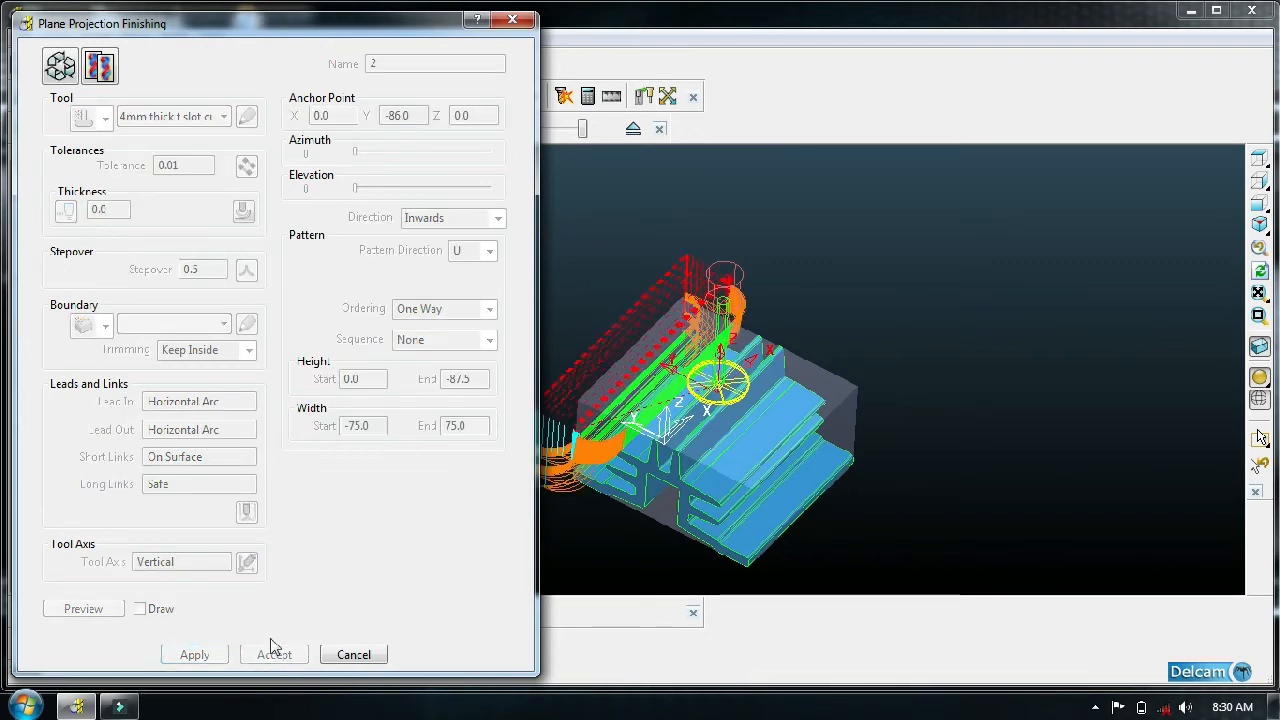
- Copy the plane projection toolpath, calculate the copy with its direction set to Outwards, and accept the block
middle_drag(917, 545, 628, 352)
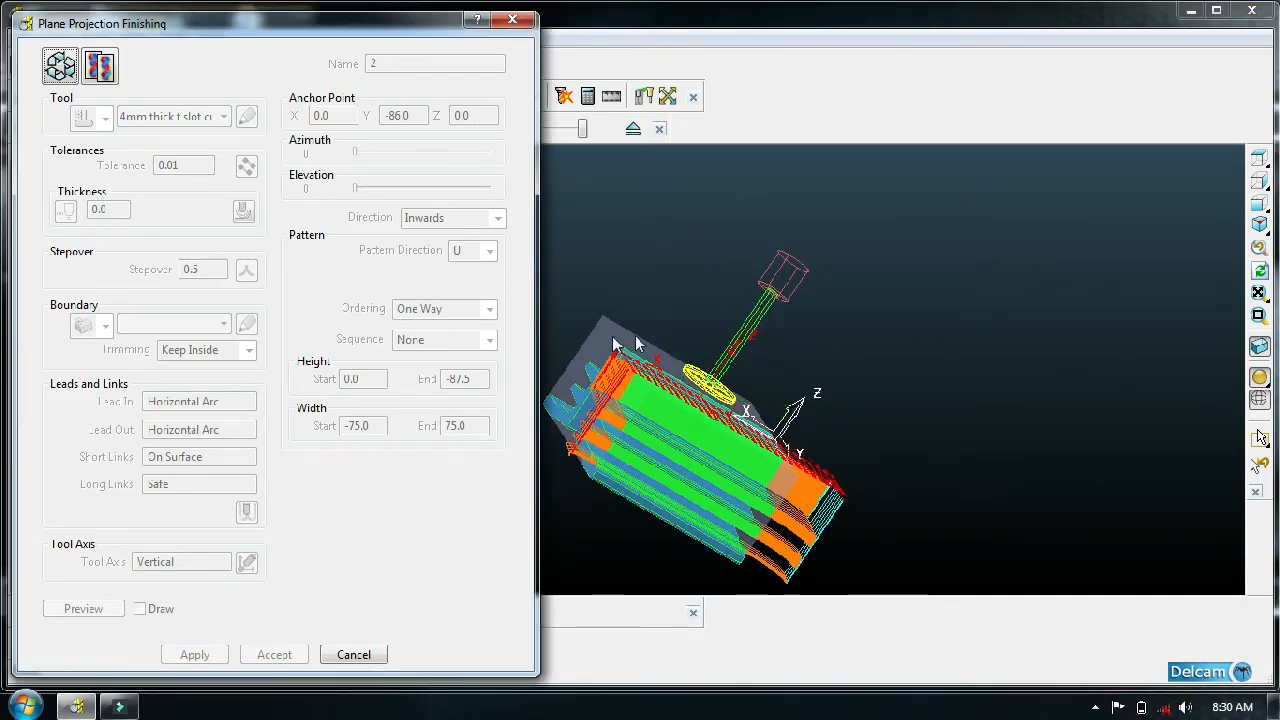
middle_drag(606, 596, 713, 449)
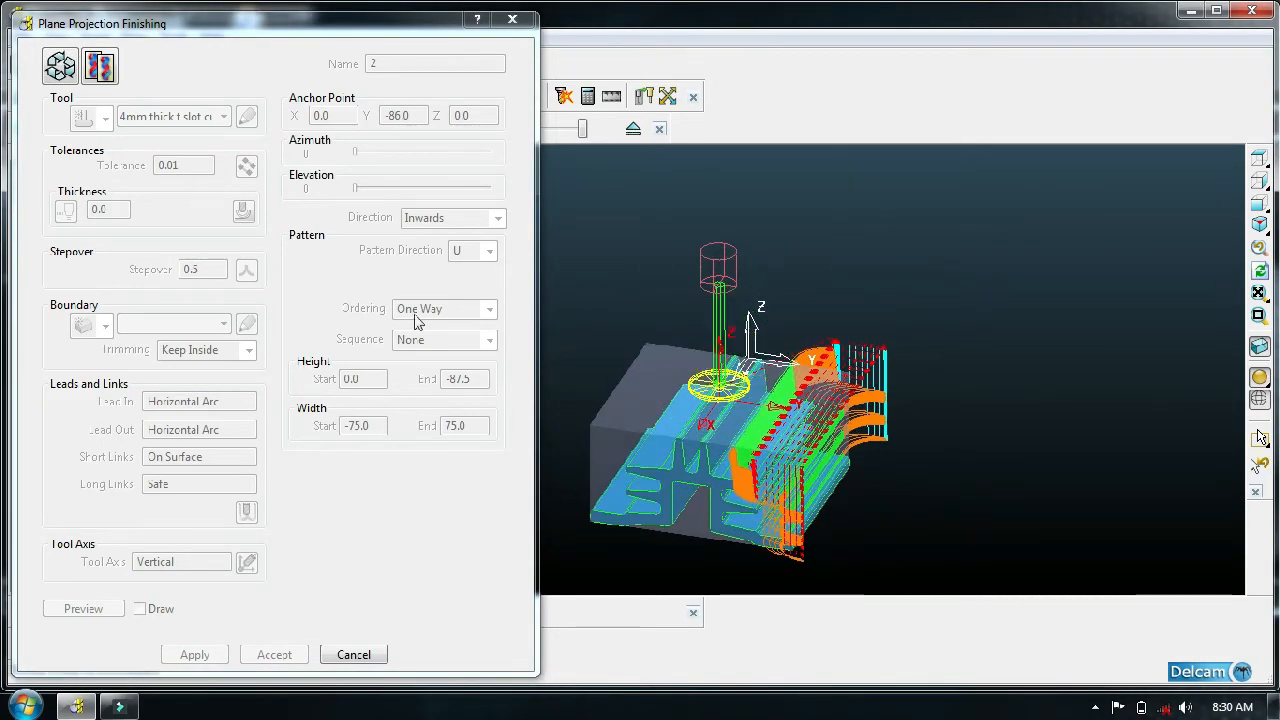
click(100, 66)
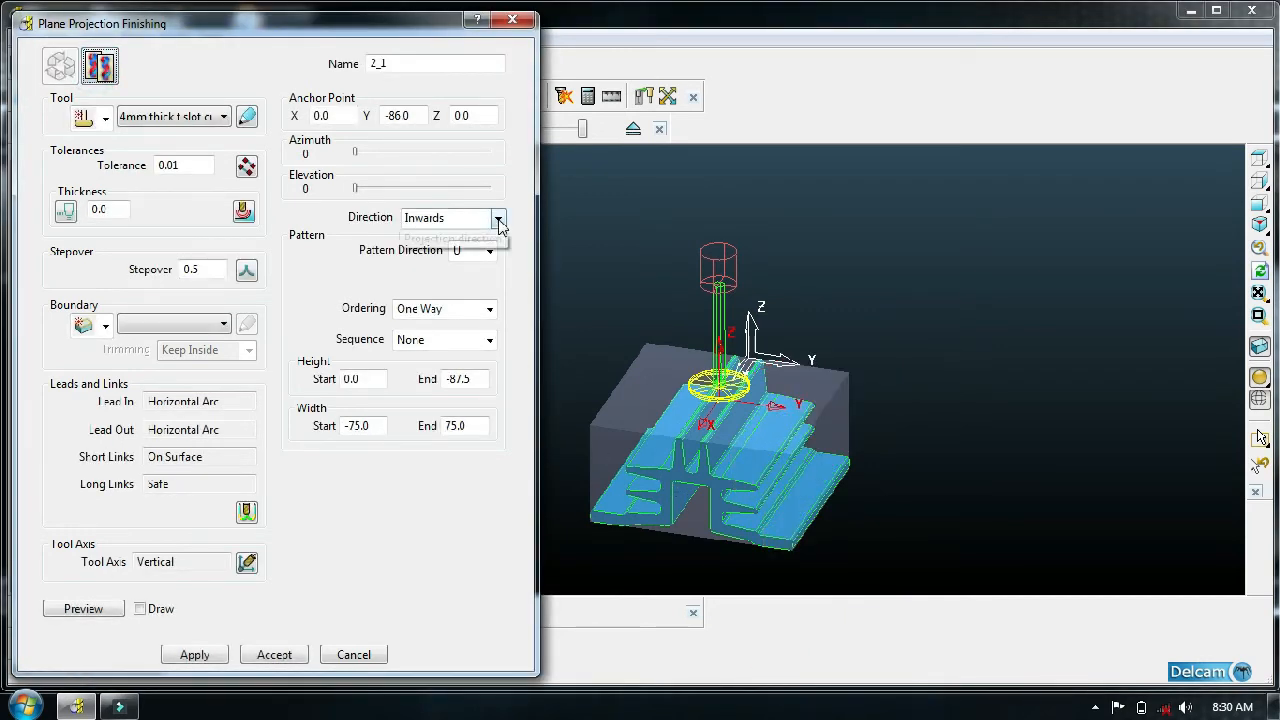
click(498, 219)
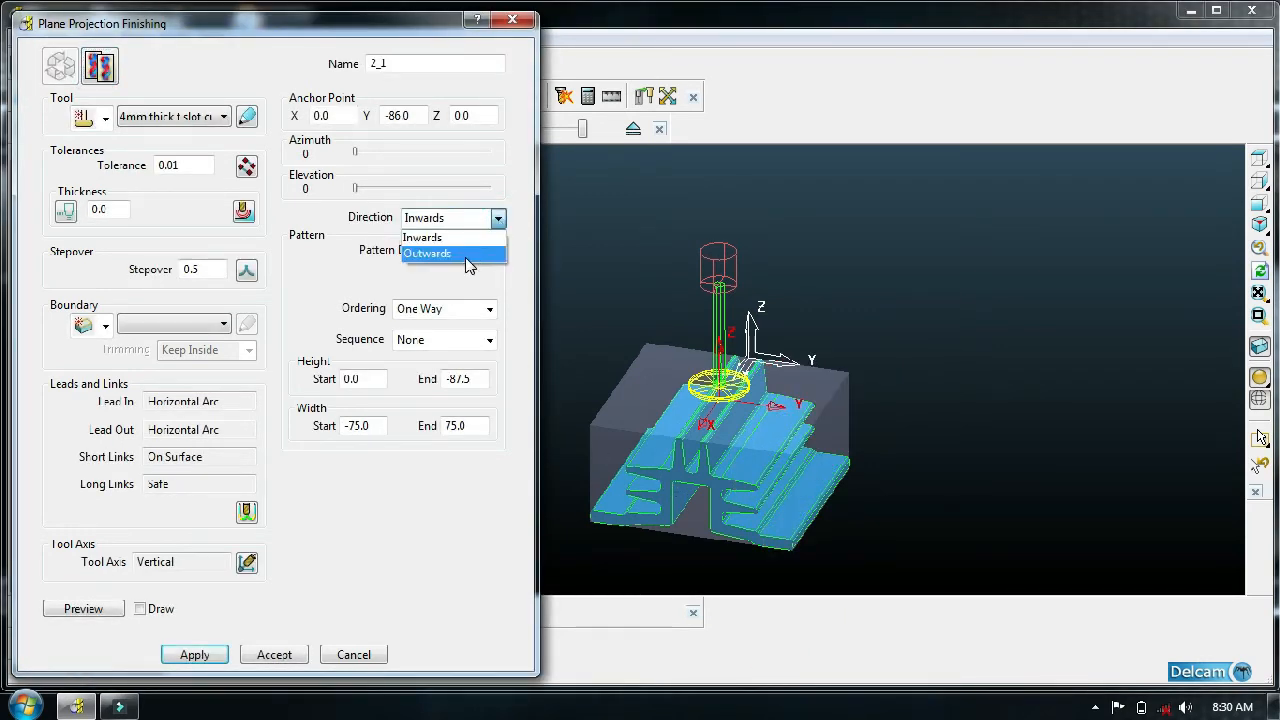
click(469, 255)
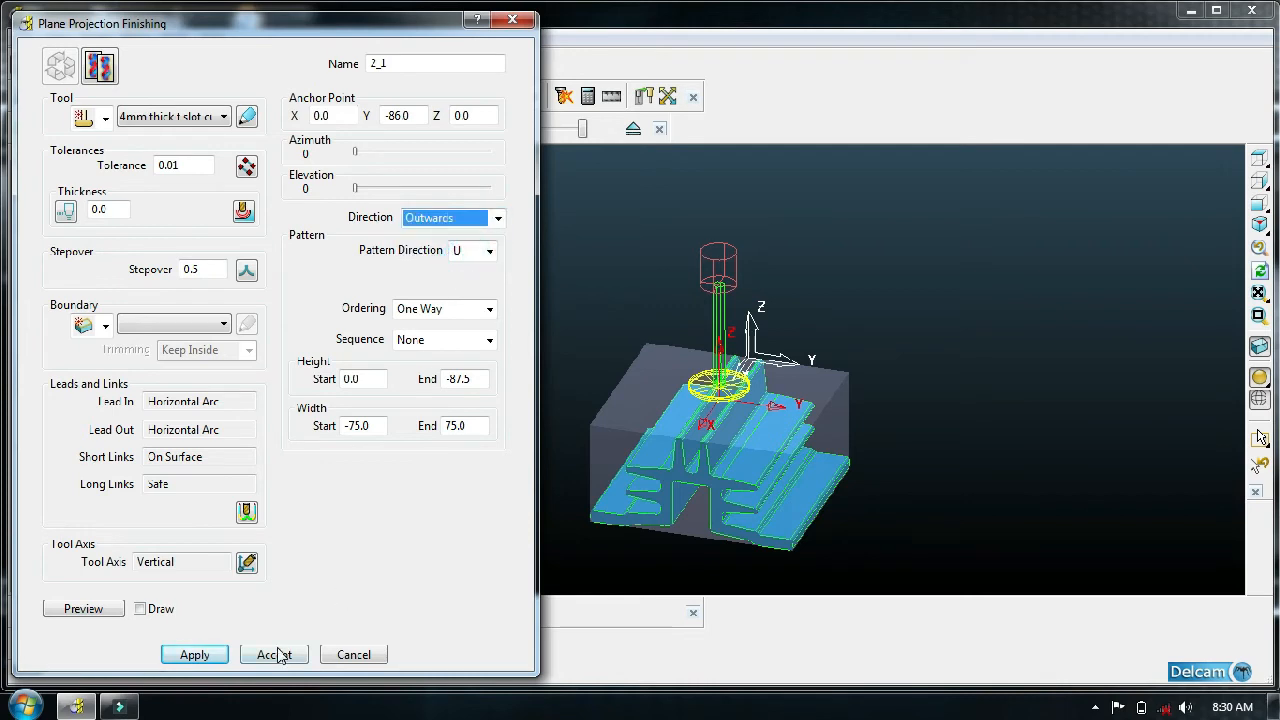
click(195, 656)
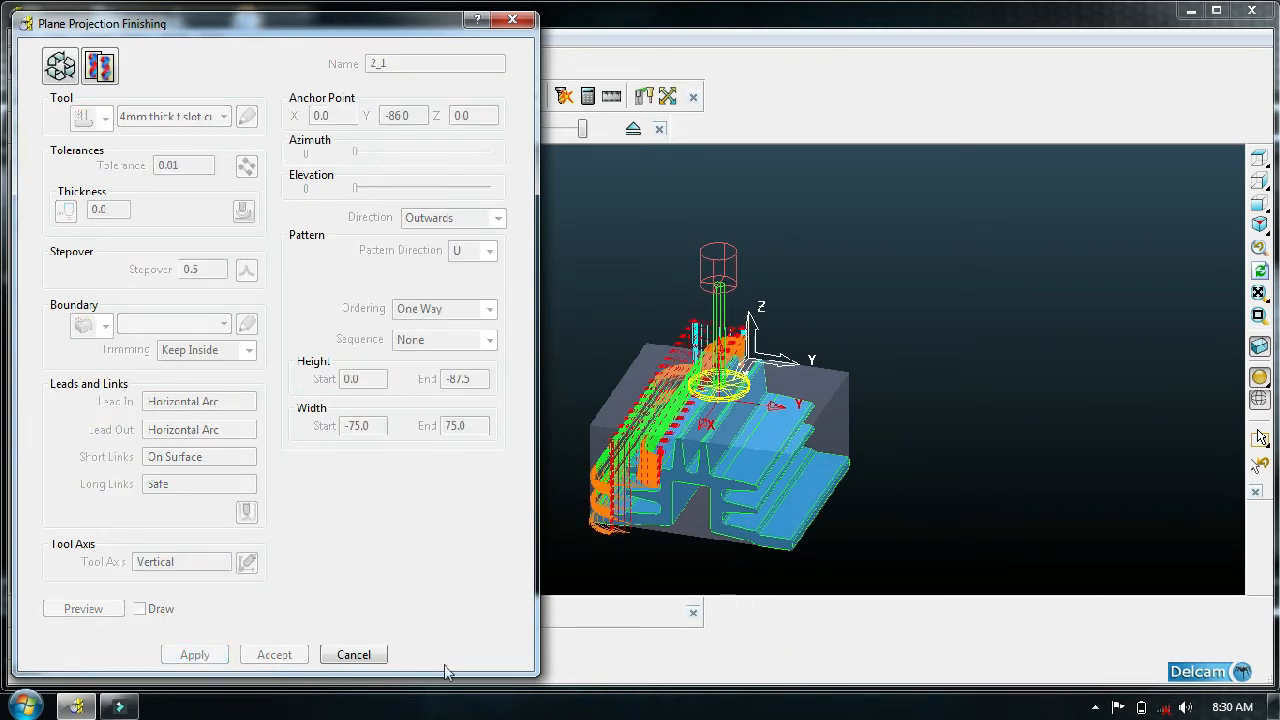
click(353, 654)
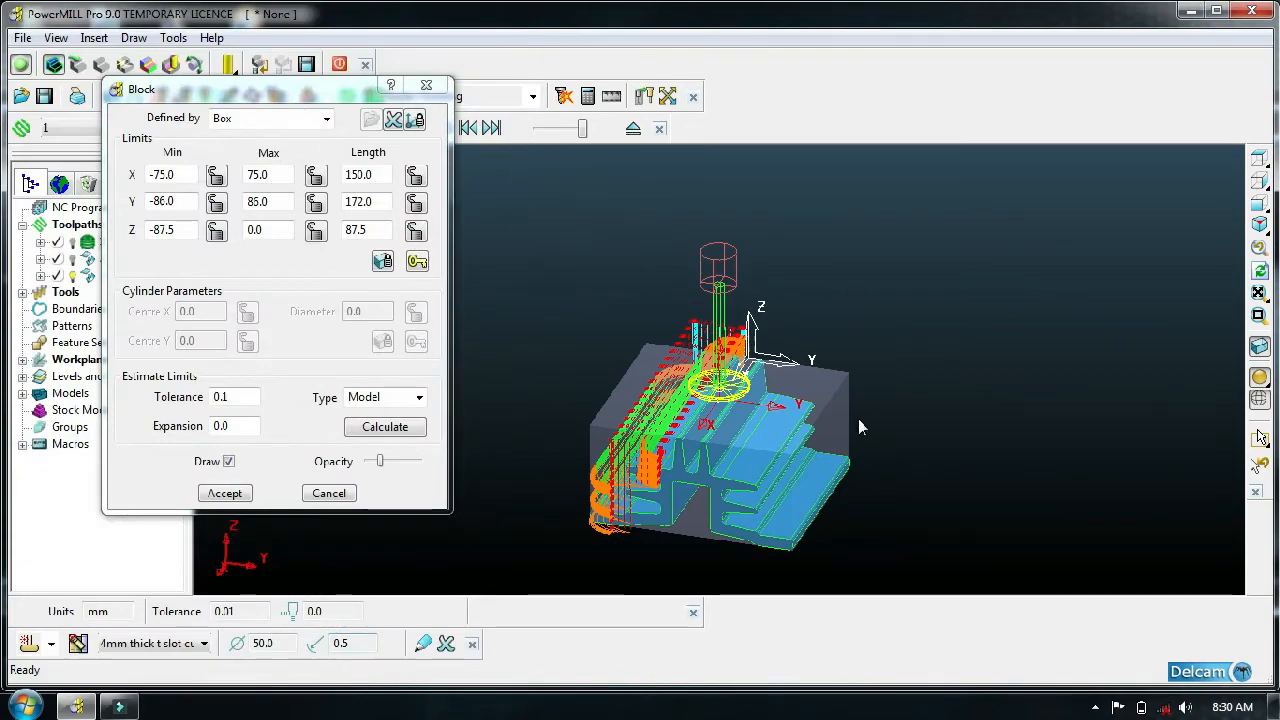
click(224, 493)
- Run the material removal simulation for toolpath 2 in the rainbow shaded view
middle_drag(586, 372, 762, 340)
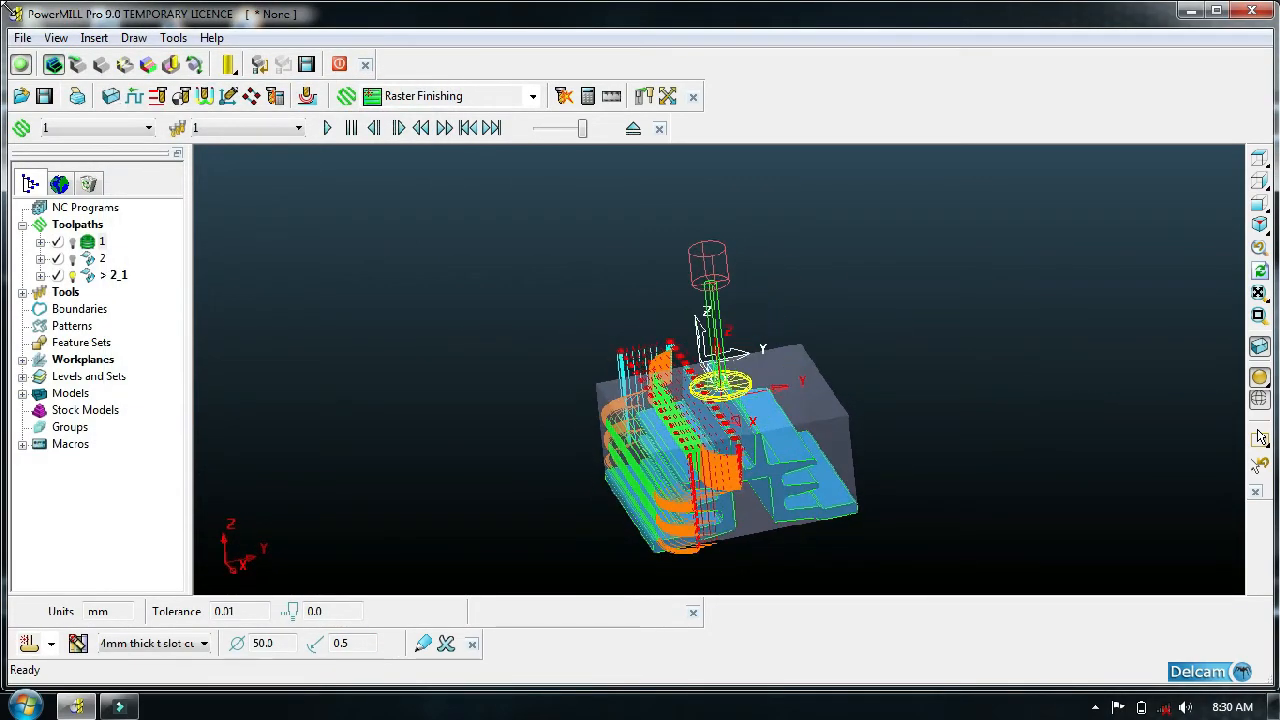
click(126, 134)
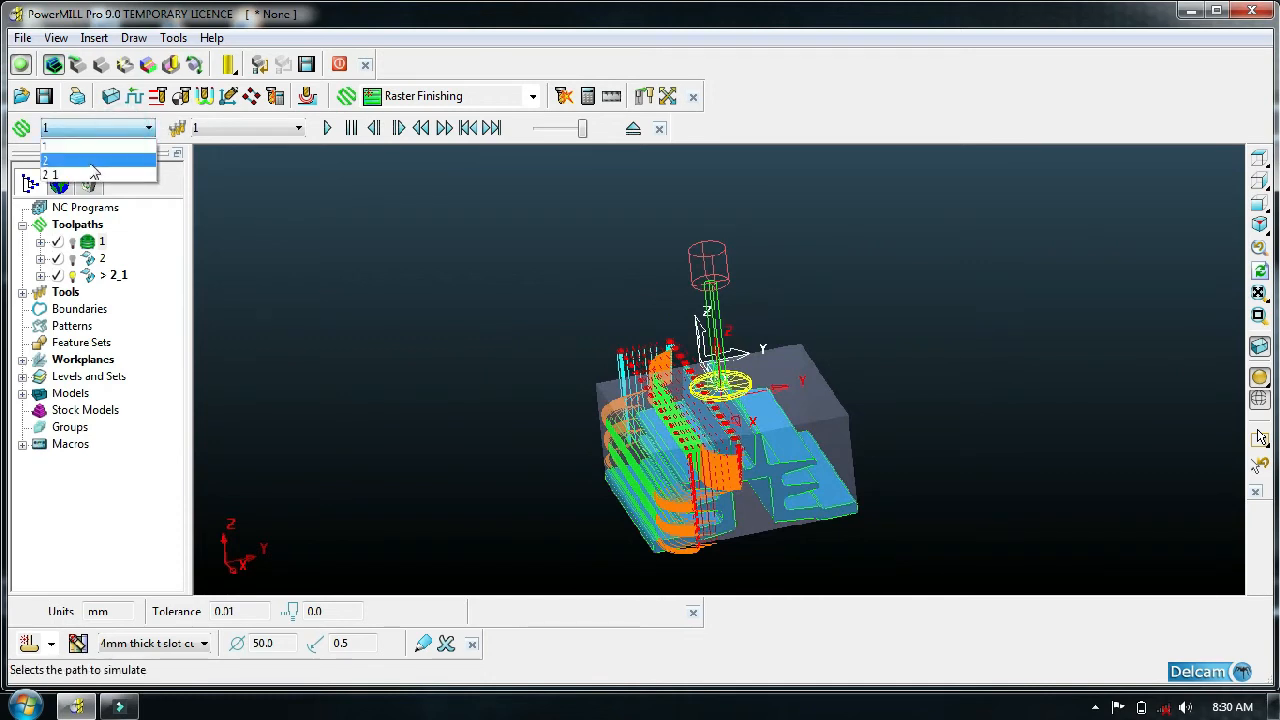
click(50, 160)
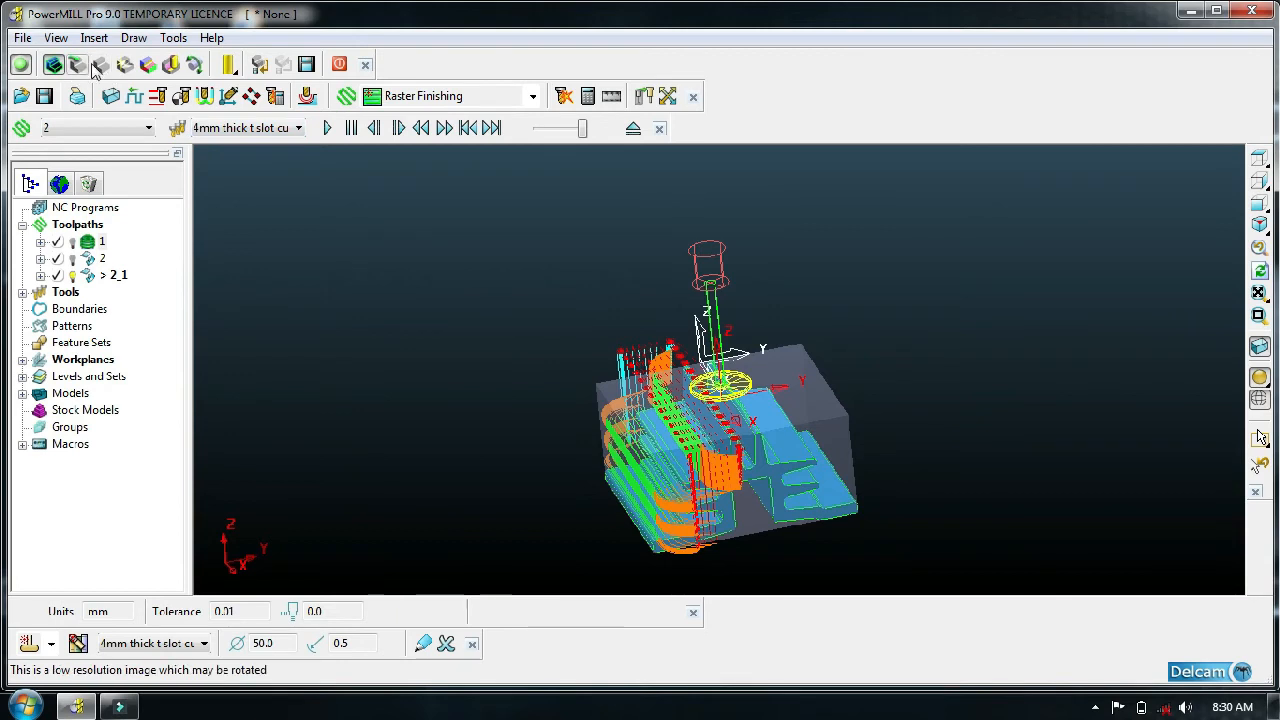
click(147, 64)
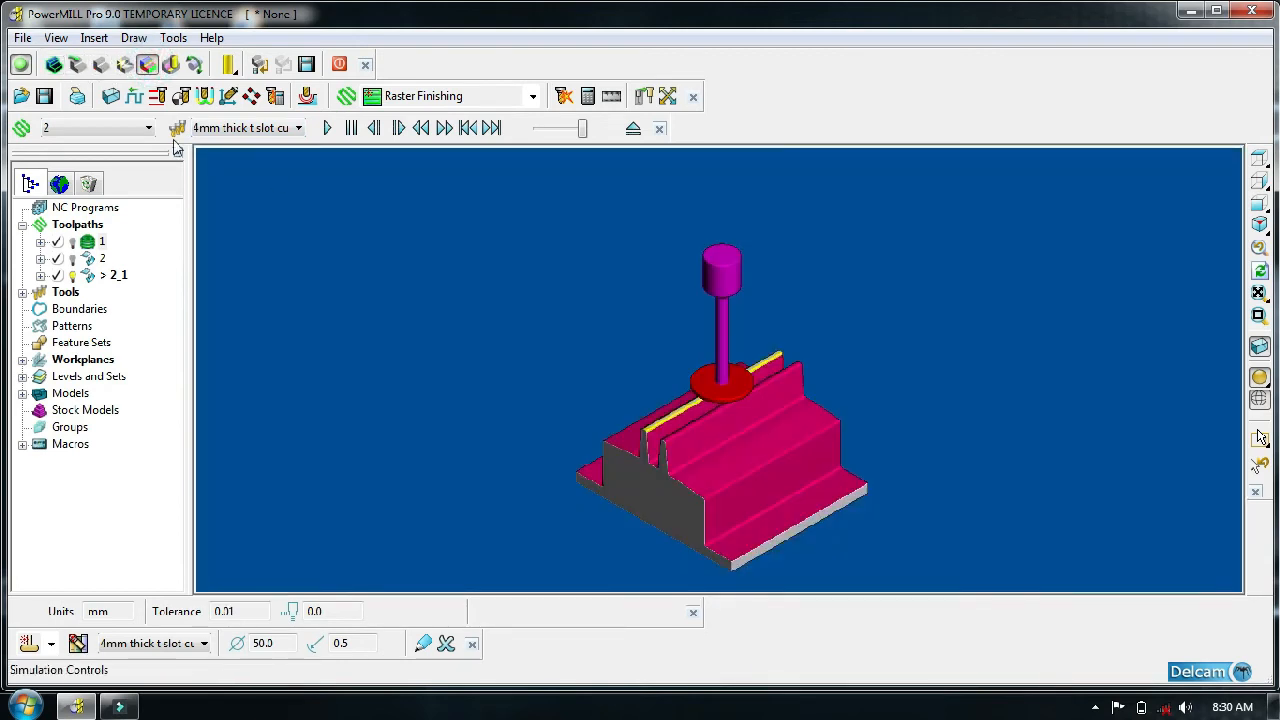
click(330, 129)
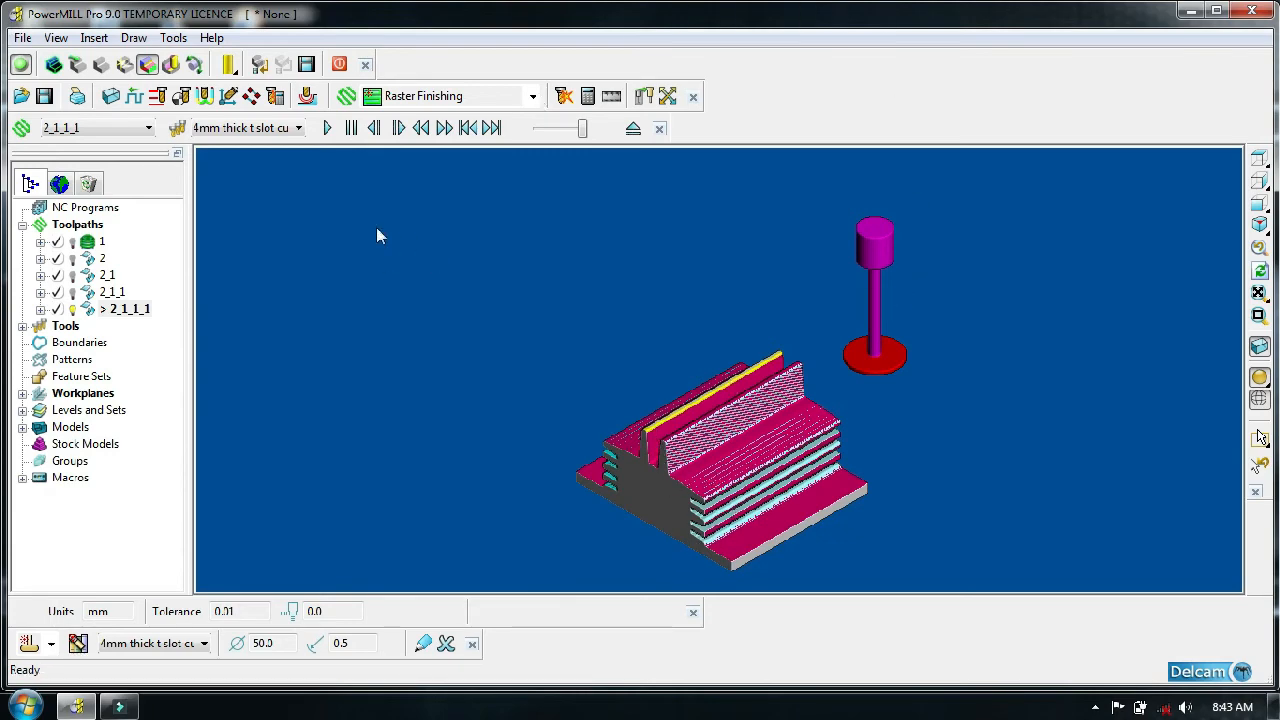
- Start a new Projection Plane Finishing toolpath and open the stock block's settings for reference
click(347, 95)
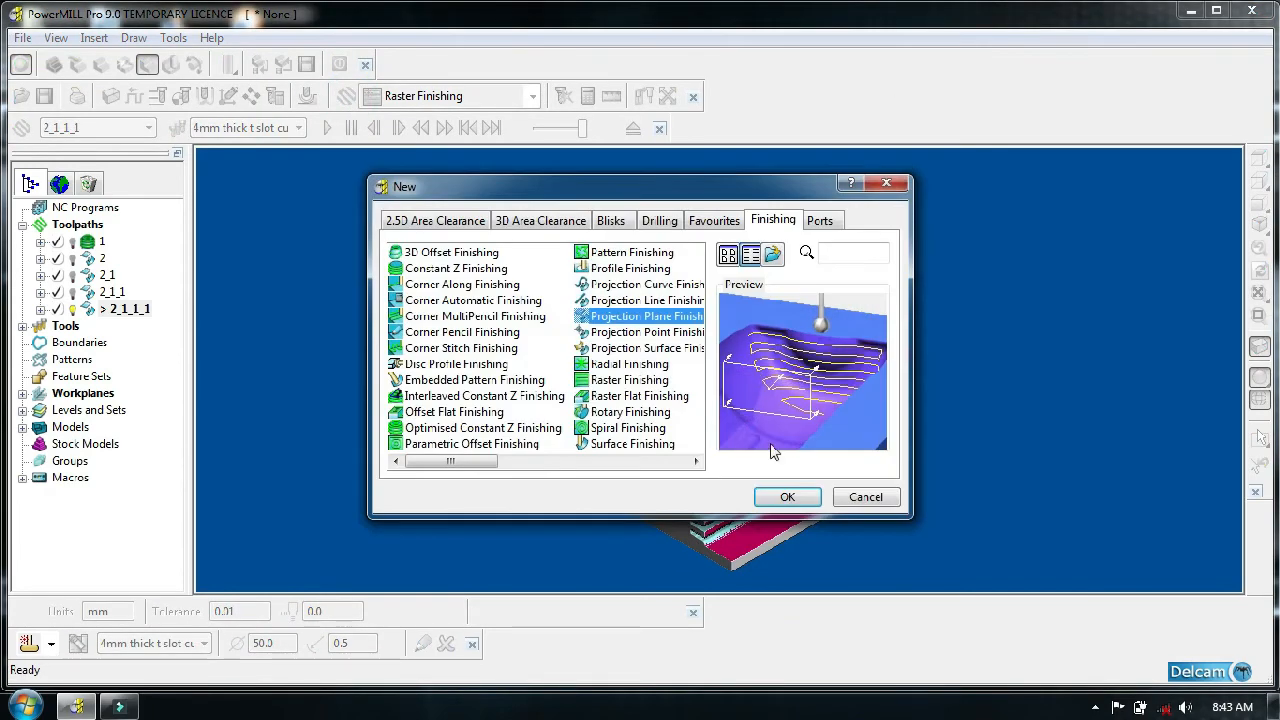
click(787, 497)
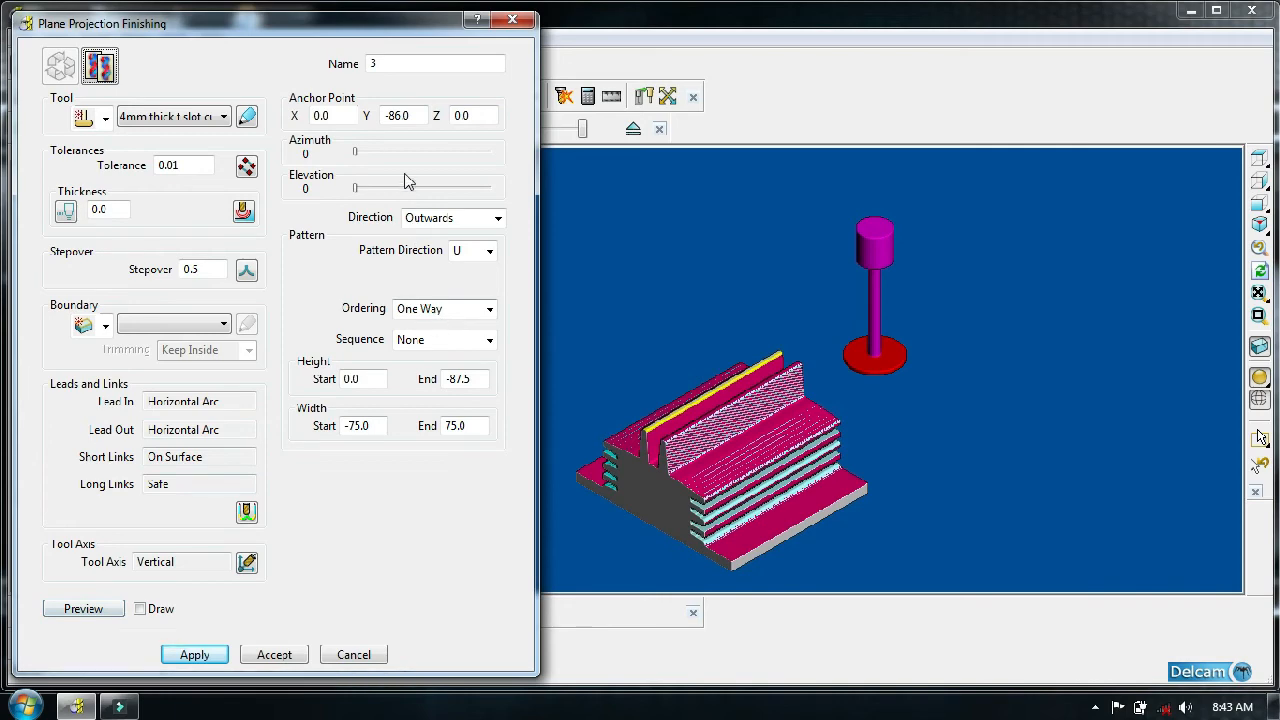
double_click(405, 116)
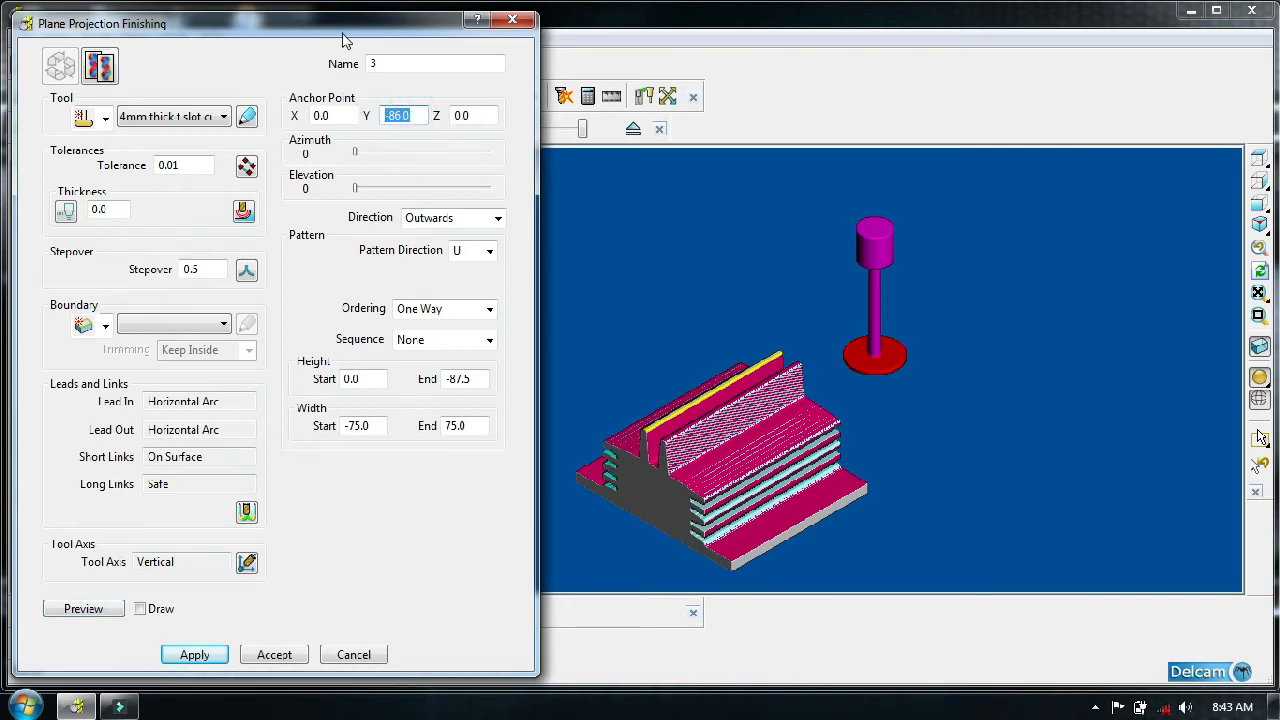
drag(342, 24, 323, 301)
click(106, 96)
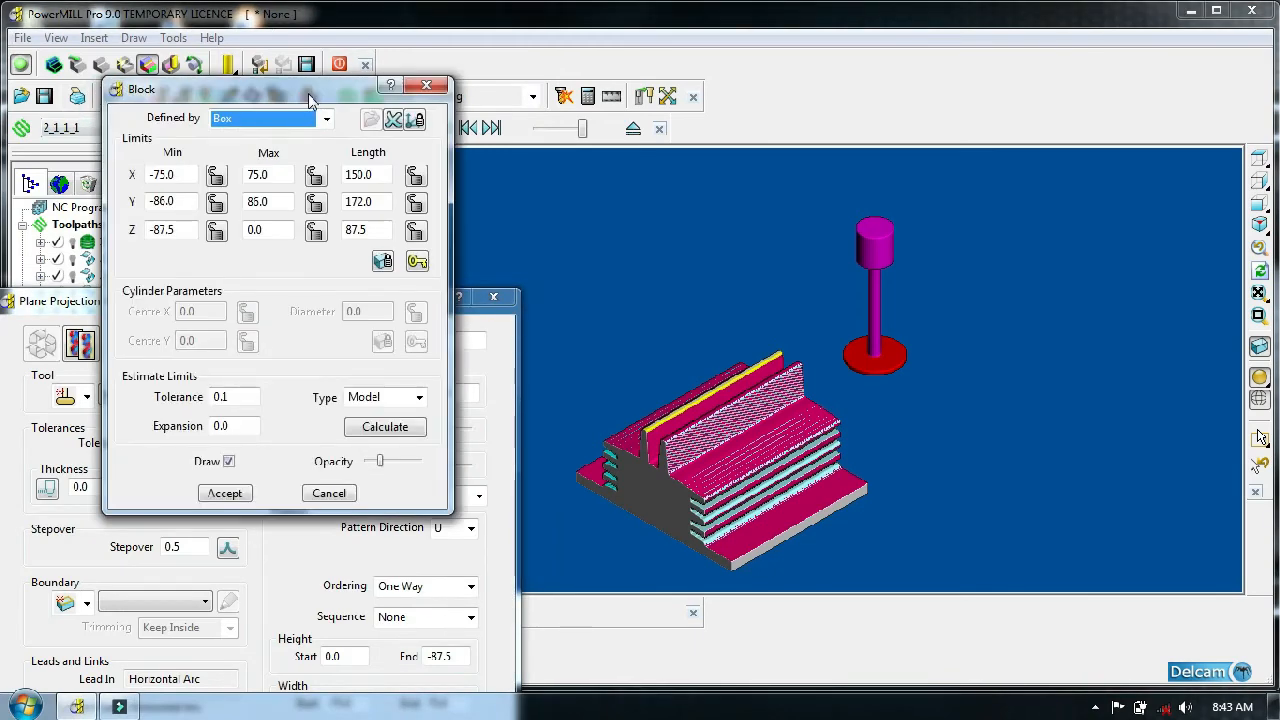
- Compare the plane projection's anchor point and height range with the stock block's limits and X and Z lengths
drag(310, 100, 893, 100)
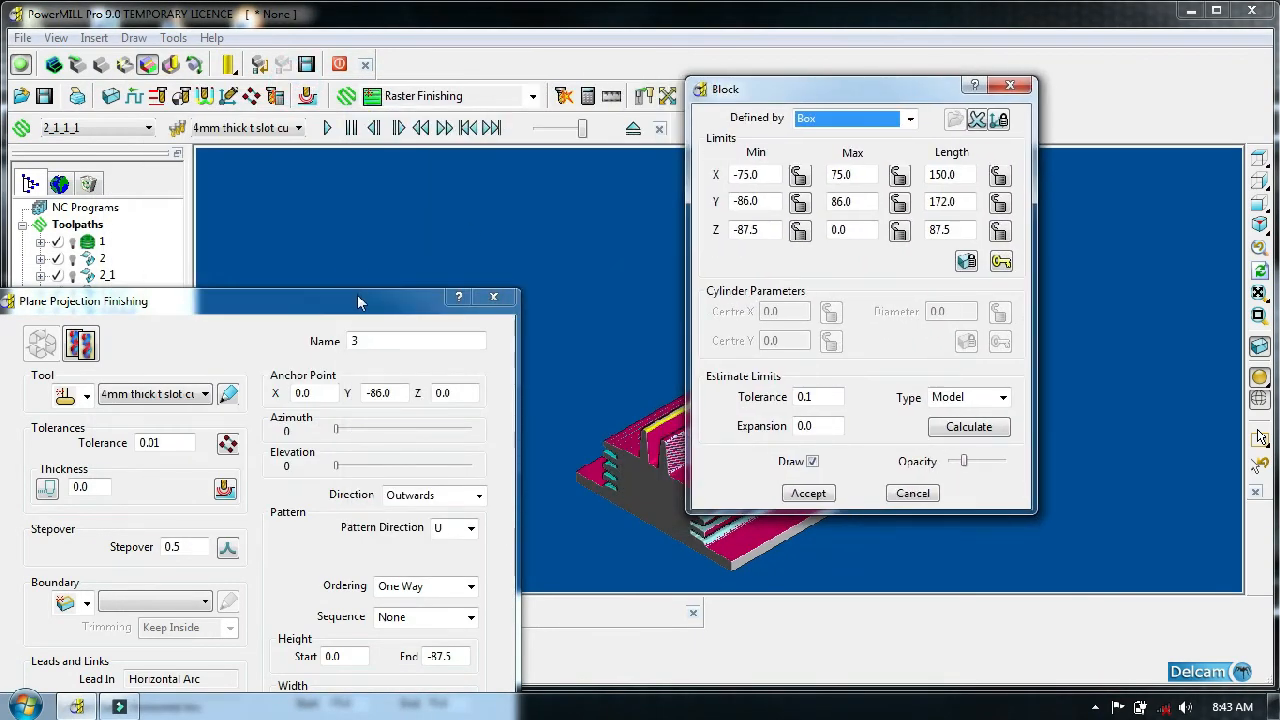
drag(357, 296, 359, 91)
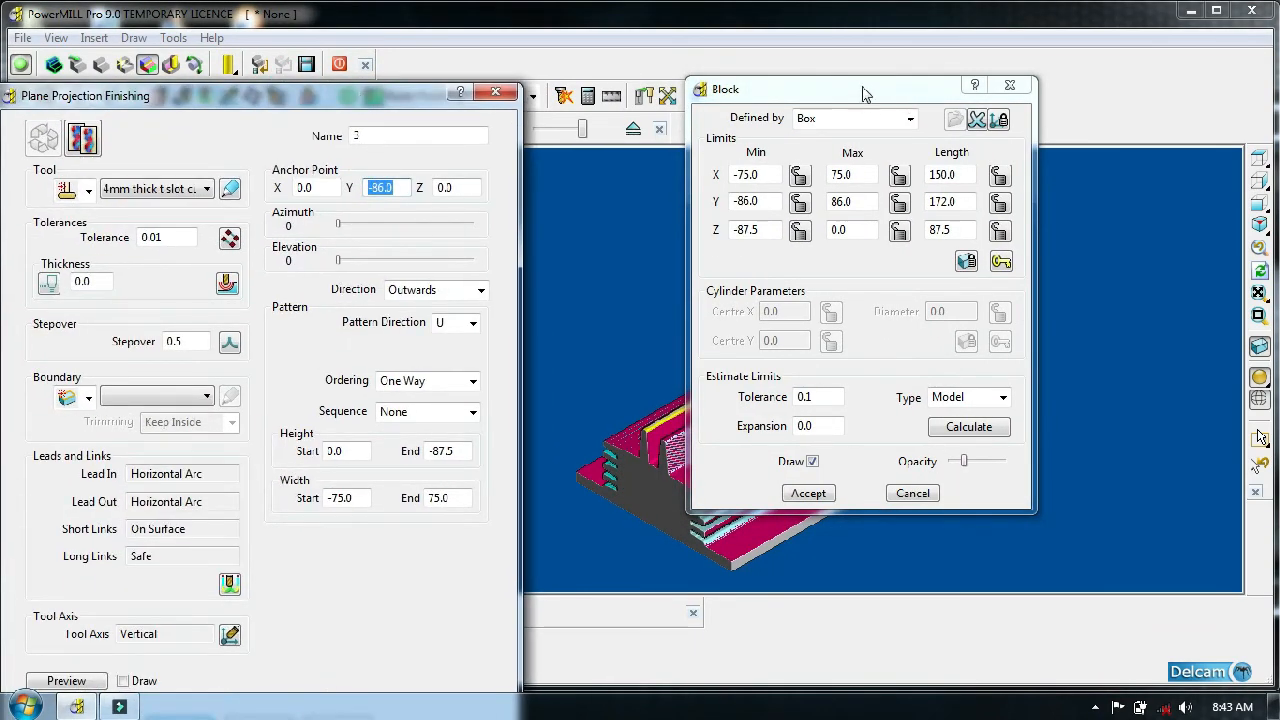
drag(865, 93, 1123, 151)
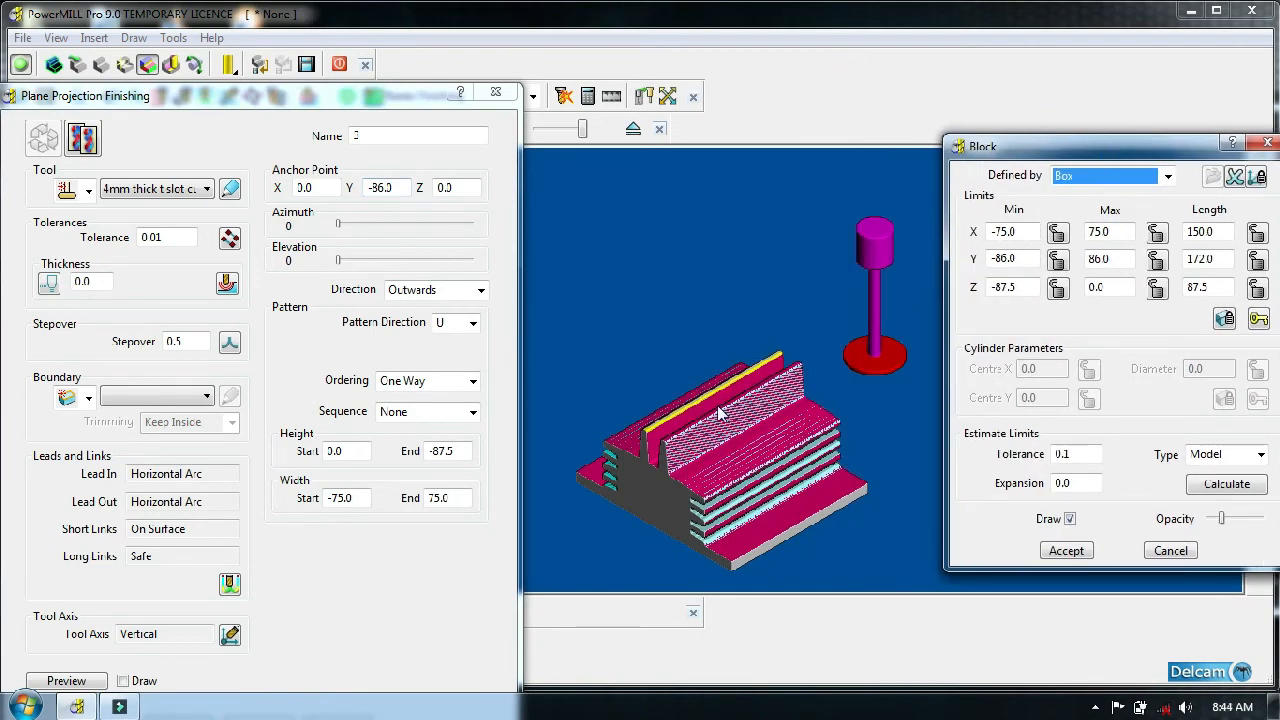
drag(322, 100, 364, 93)
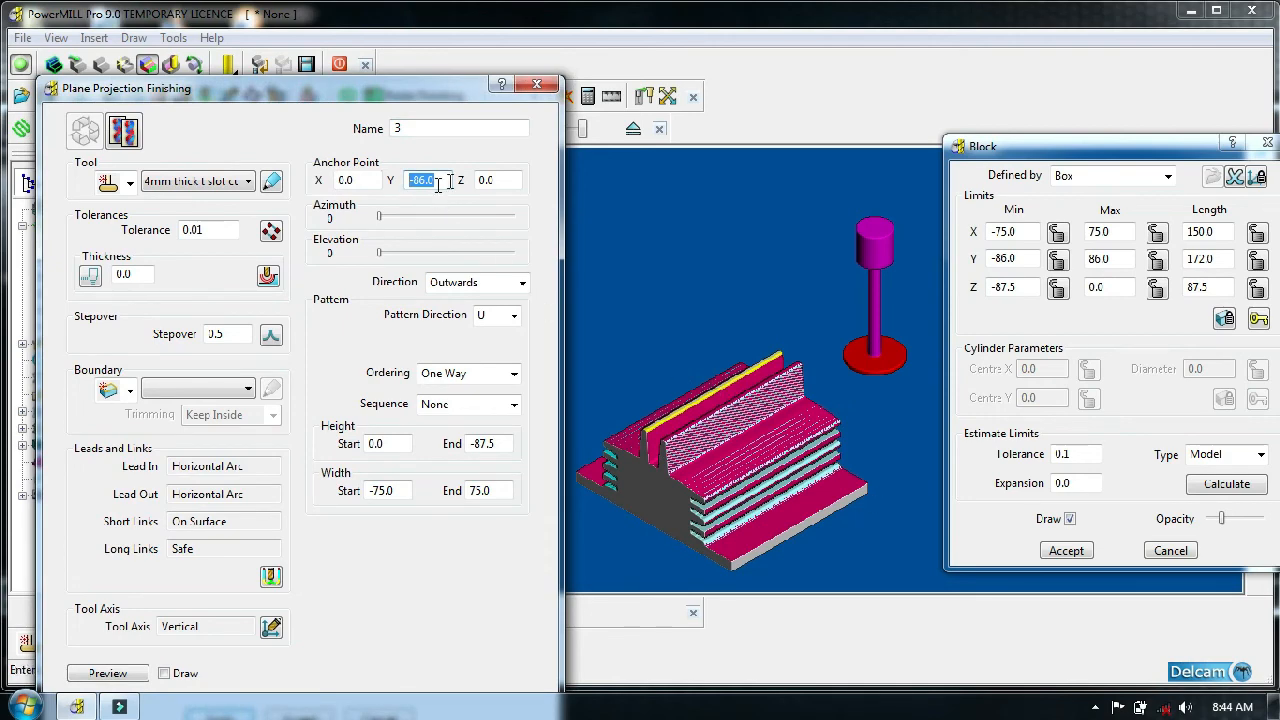
drag(1037, 150, 880, 22)
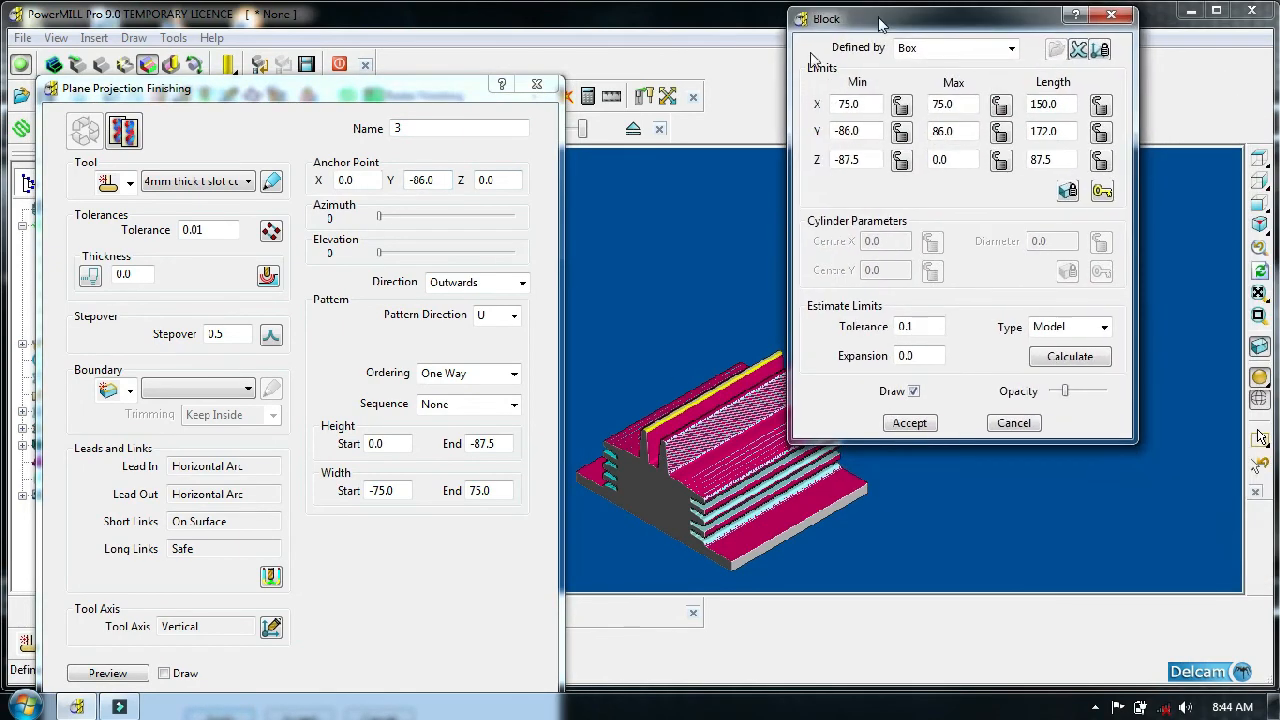
double_click(383, 444)
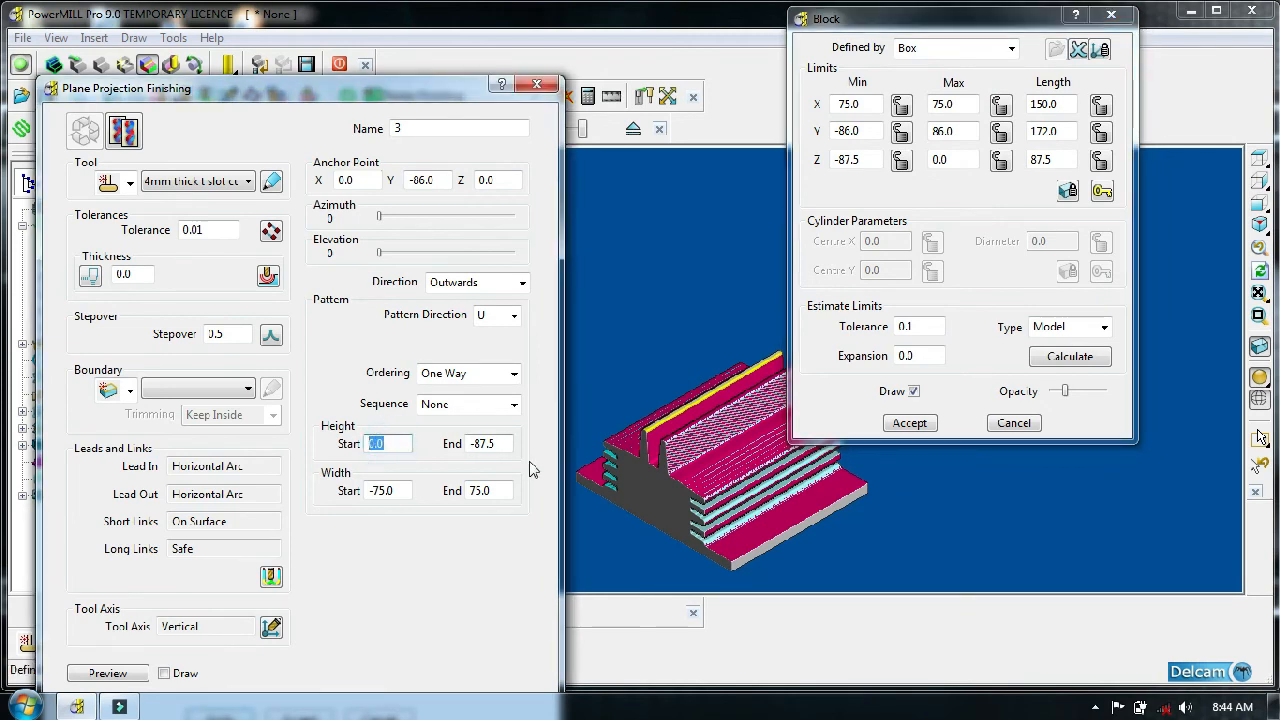
click(494, 444)
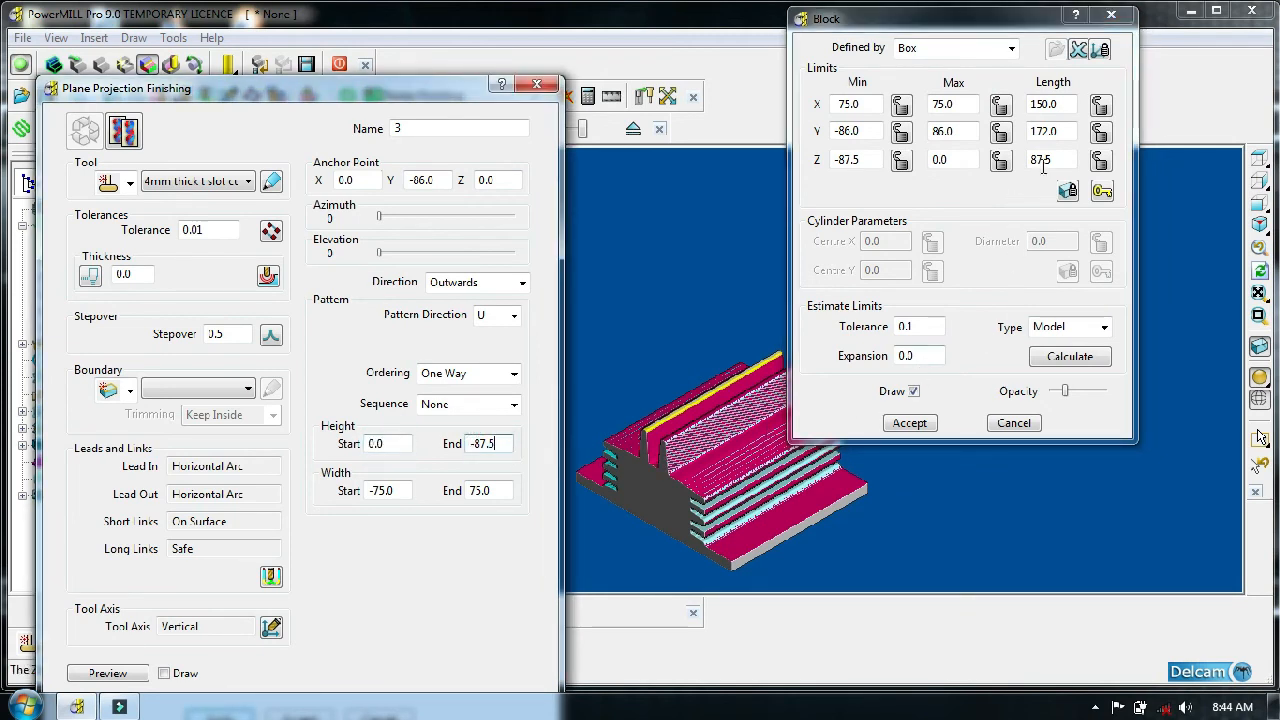
drag(1043, 161, 1051, 159)
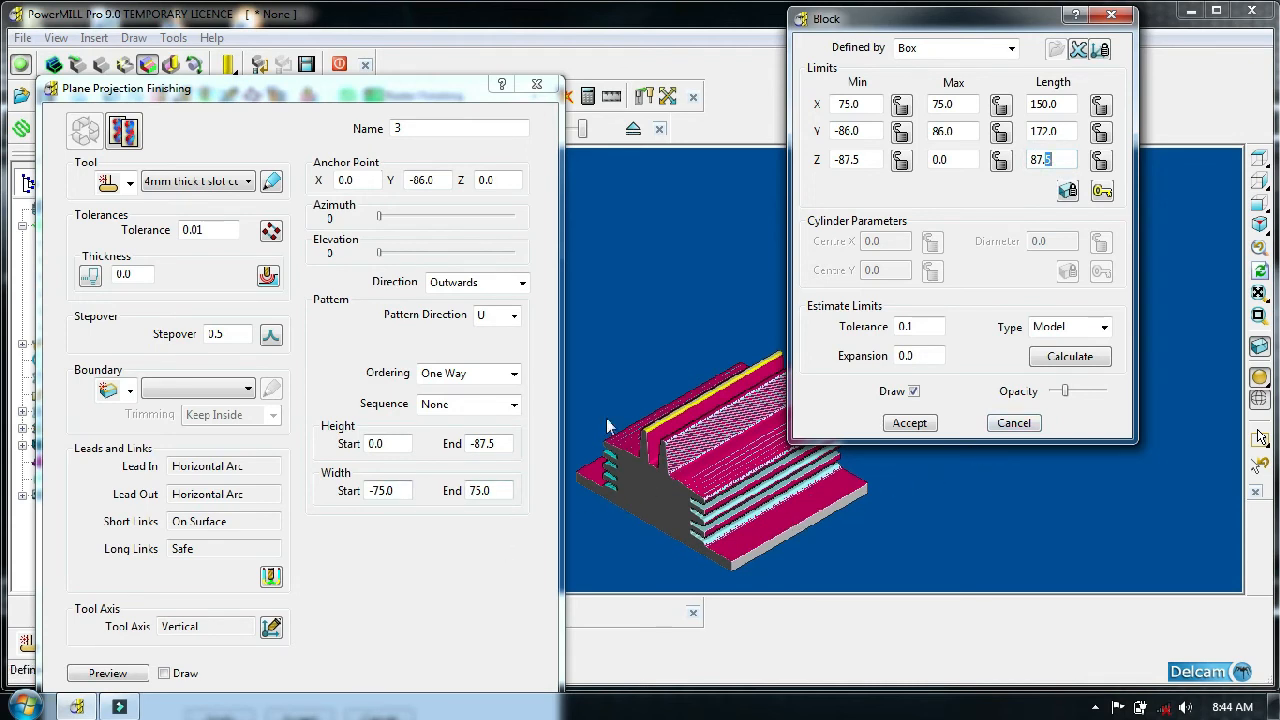
double_click(1048, 104)
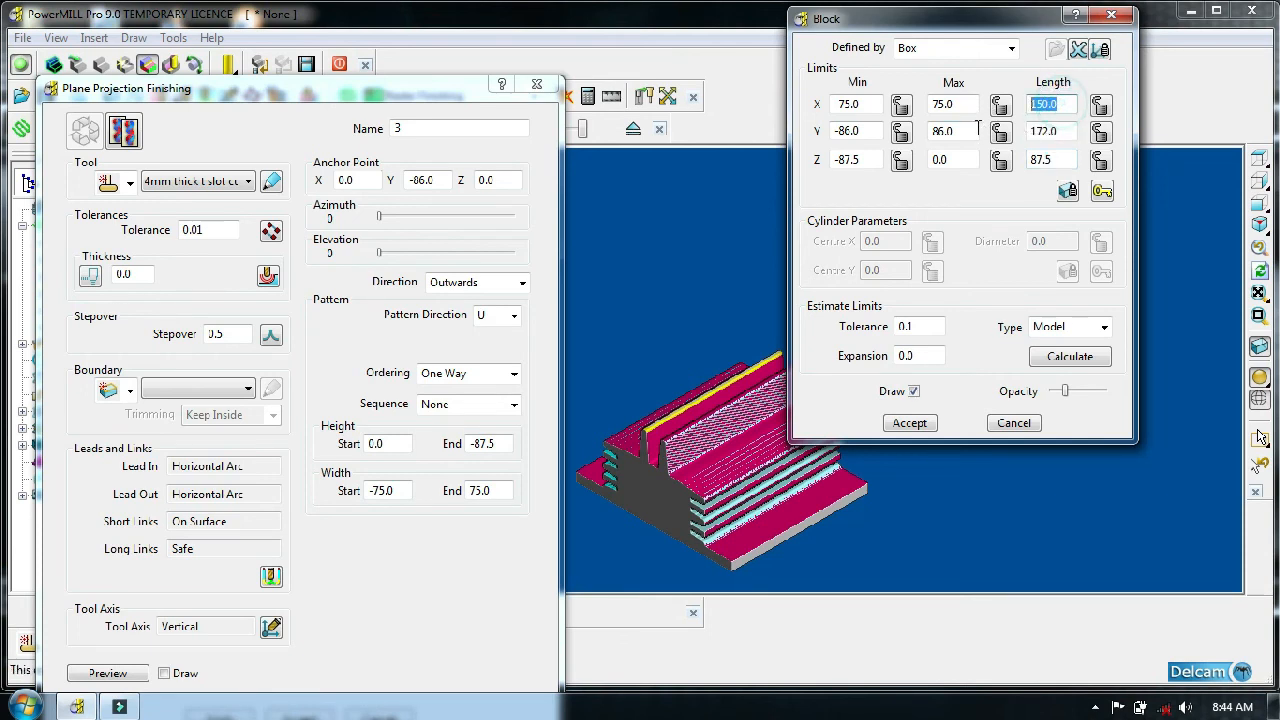
double_click(1042, 159)
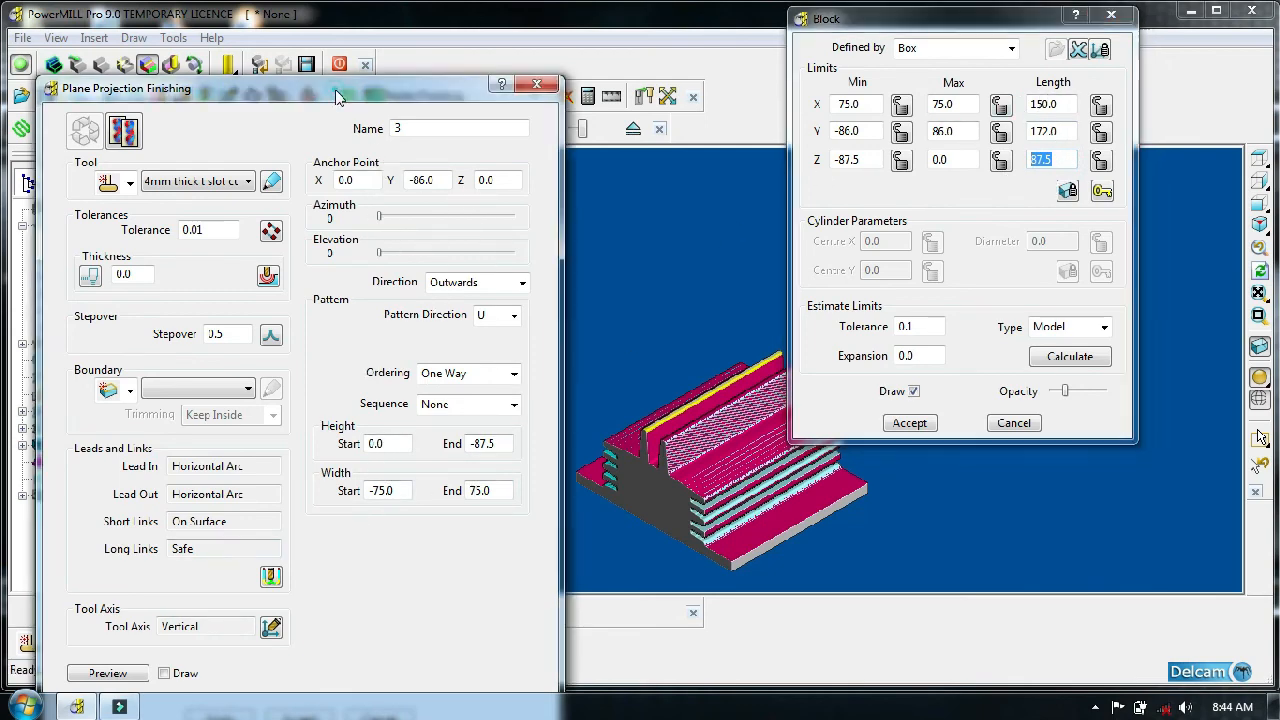
- Create a new tipped disc tool for the plane projection toolpath and keep its tip geometry settings open beside the model
drag(337, 94, 347, 38)
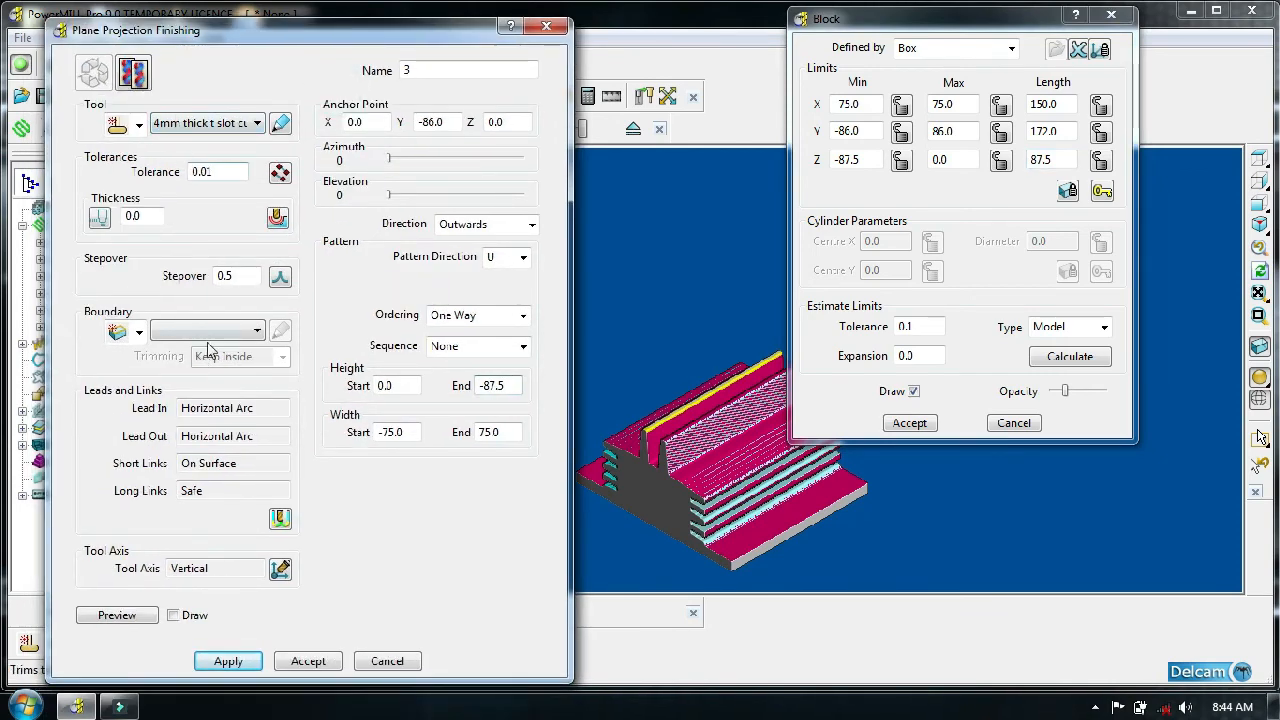
click(139, 124)
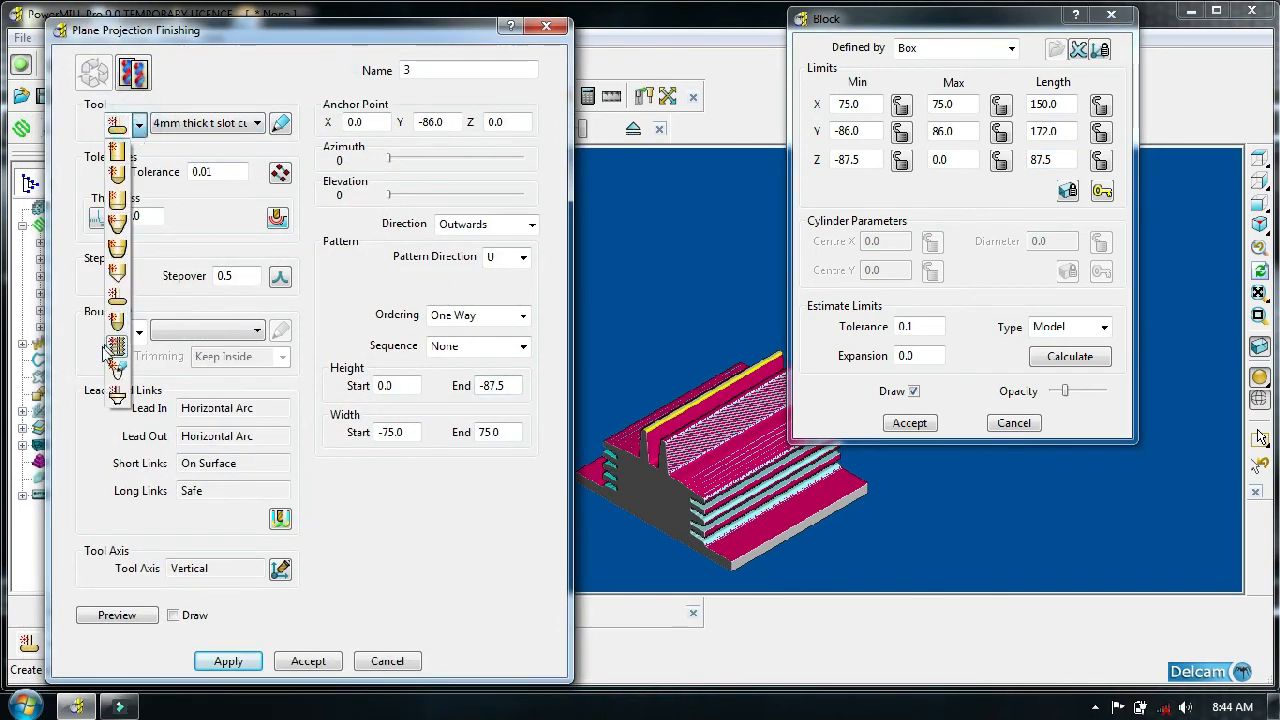
click(116, 305)
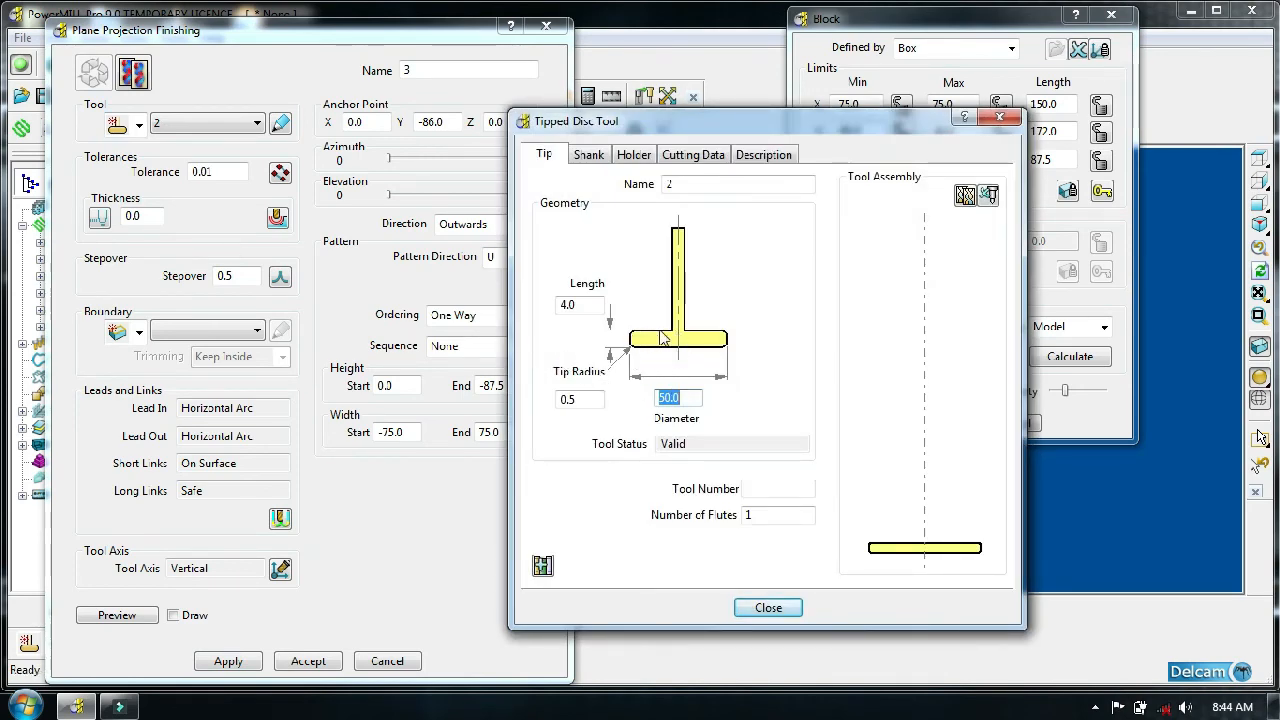
drag(680, 122, 227, 229)
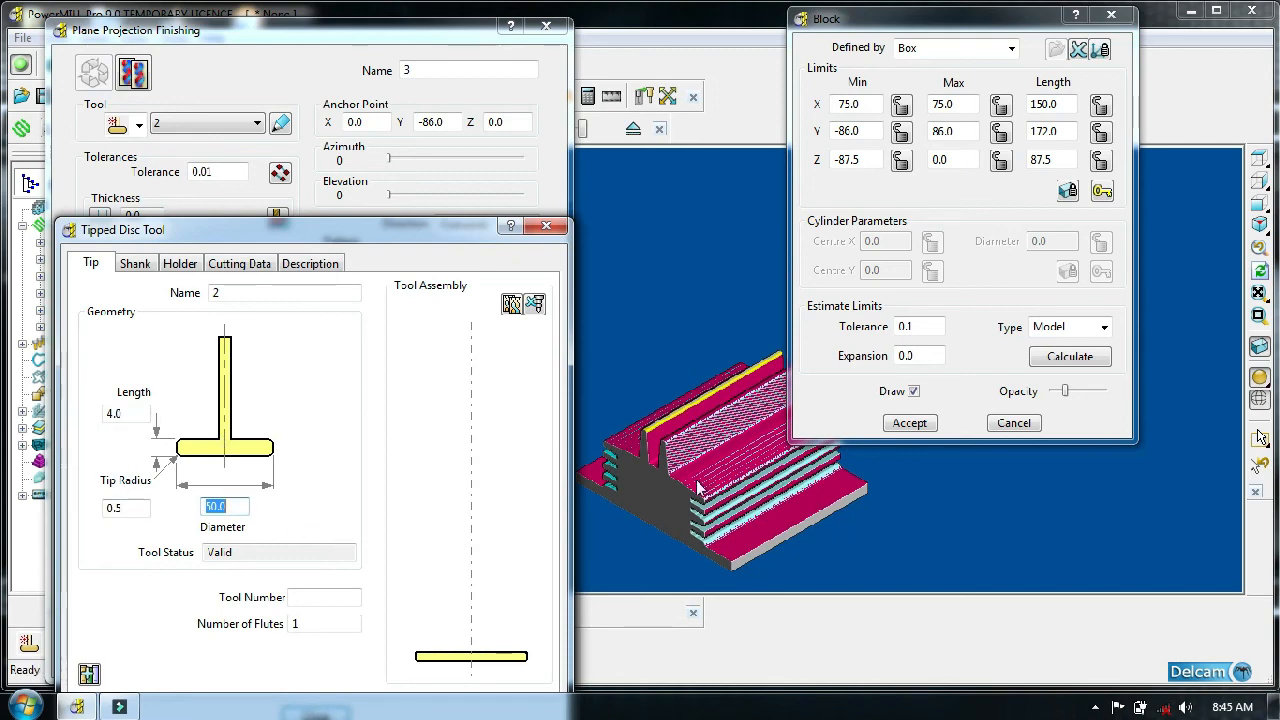
- Close the stock block's settings and examine the machined heatsink model alongside the tipped disc tool's tip dimensions
drag(432, 30, 484, 473)
click(601, 476)
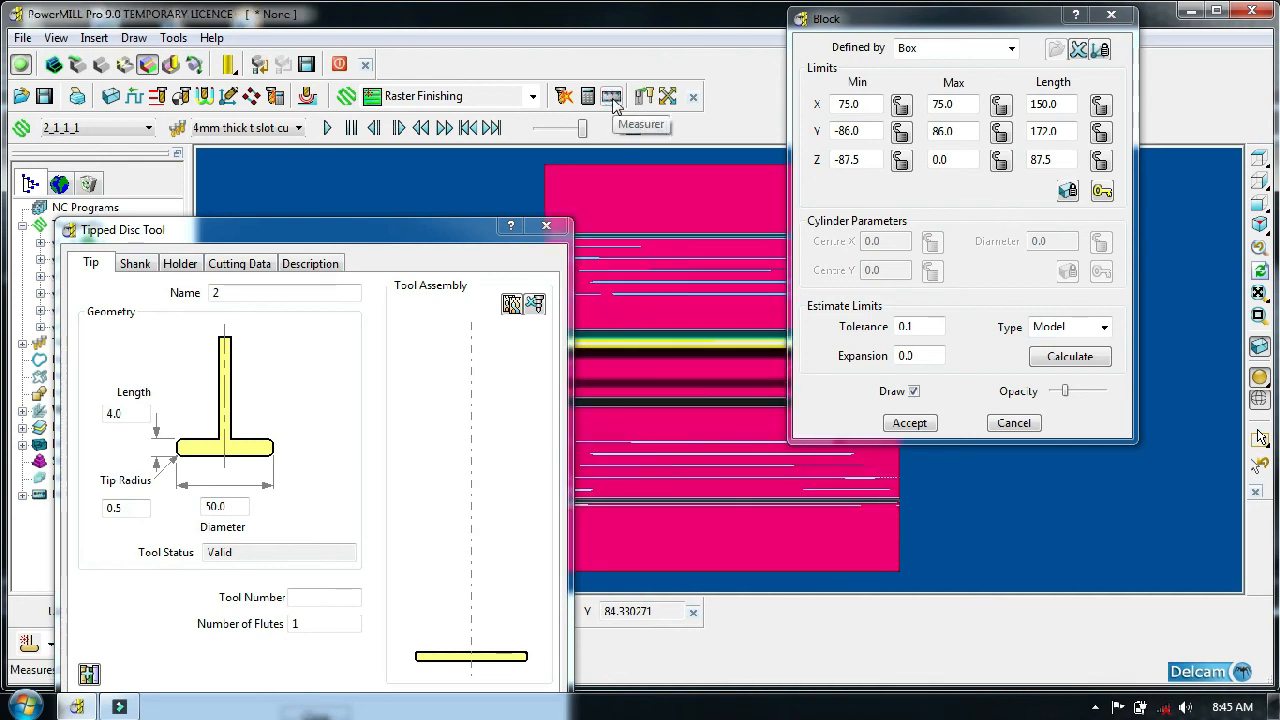
click(1111, 15)
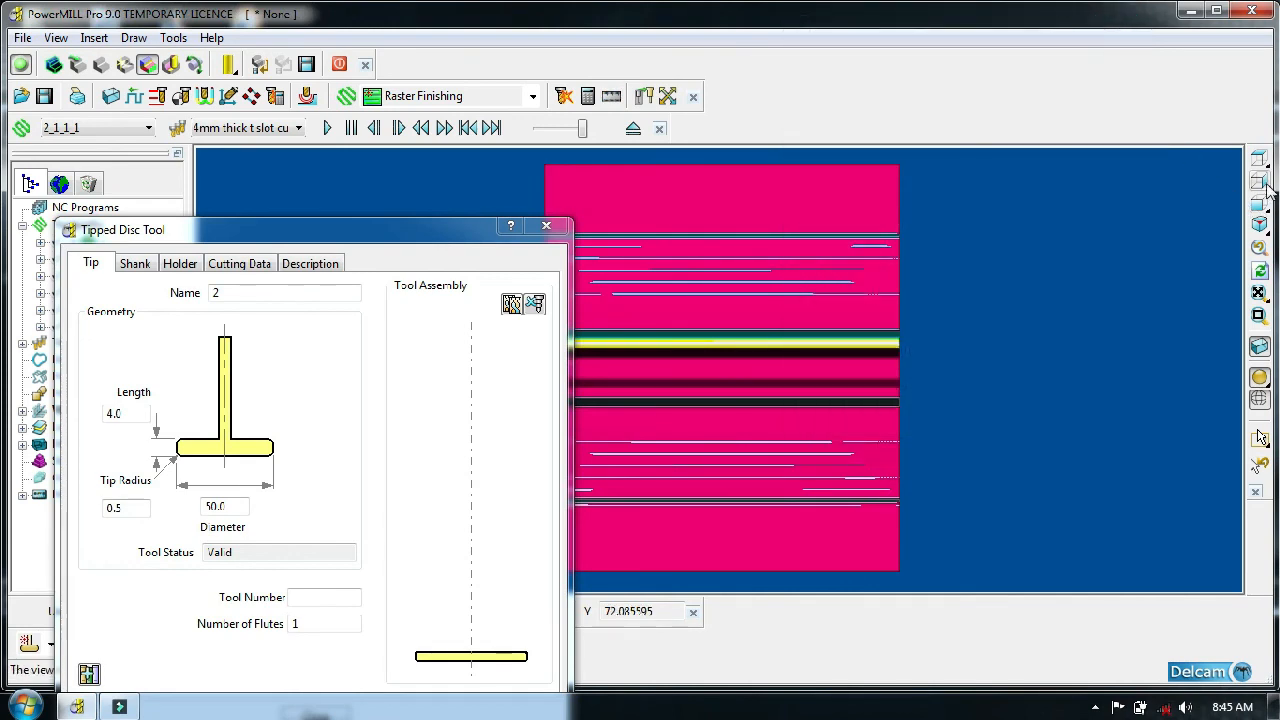
click(1262, 183)
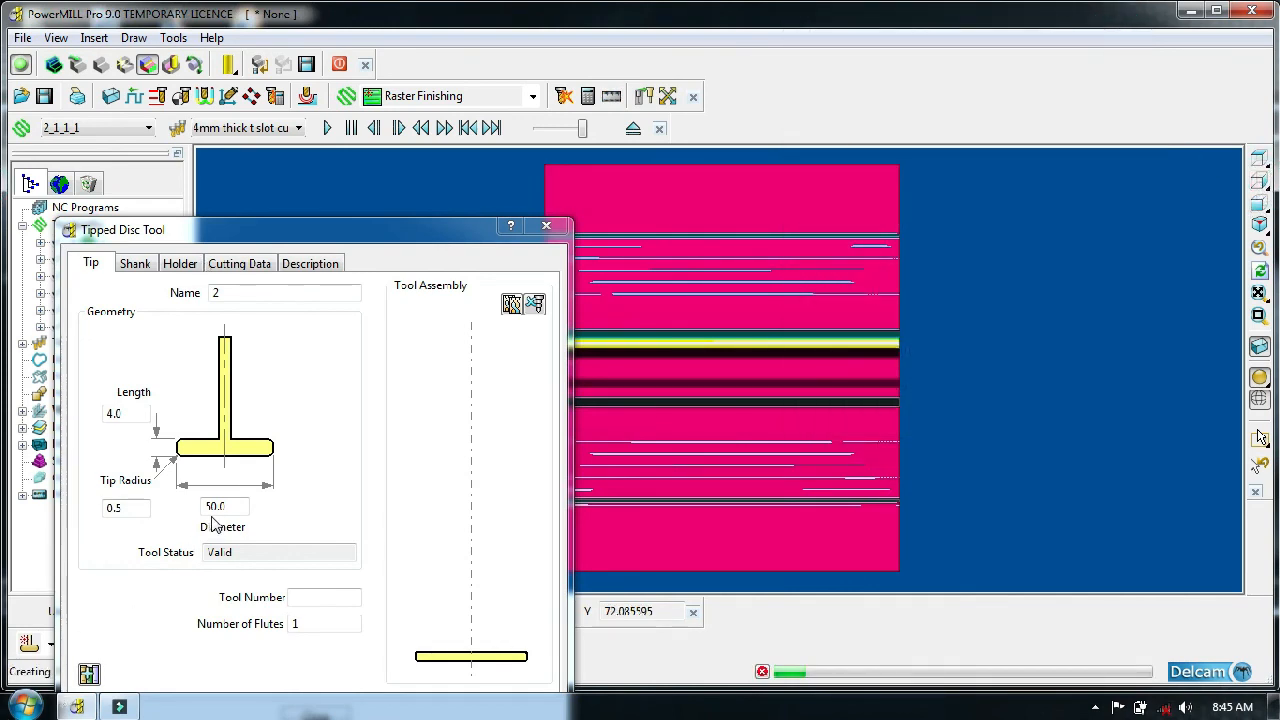